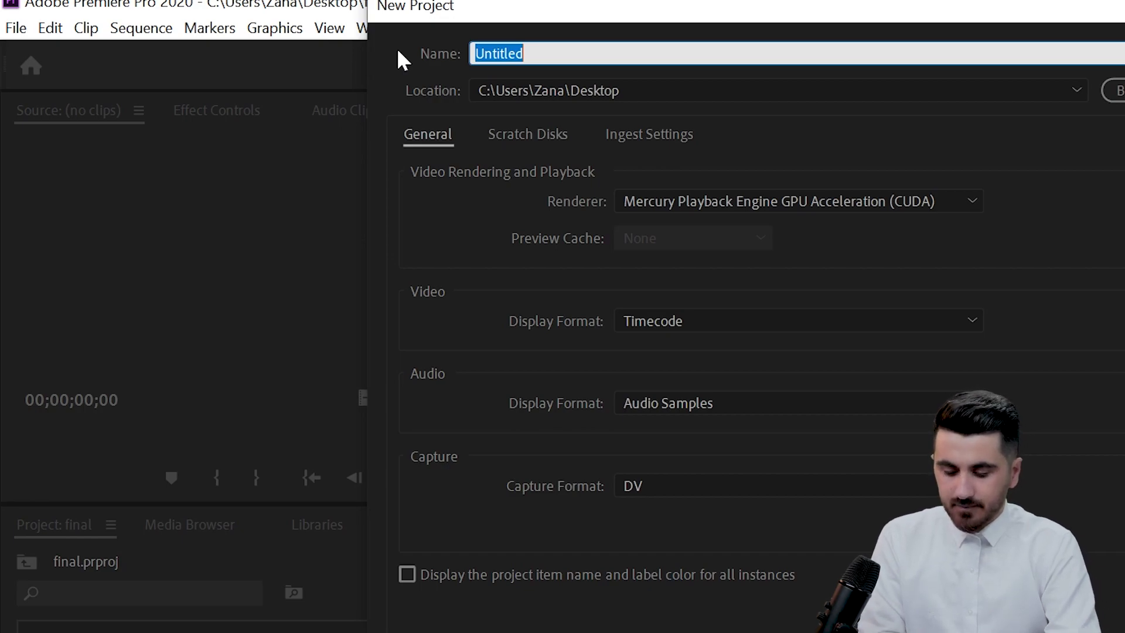
# - Name the new project finall_p_pro and choose the Desktop as its location
pyautogui.write('finall_')
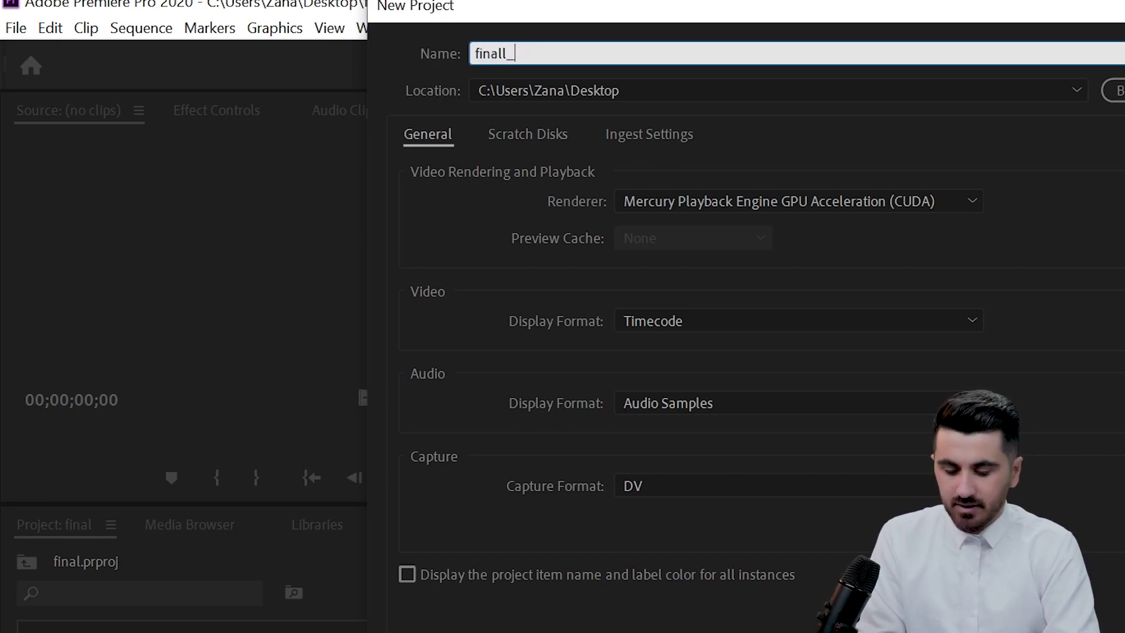
pyautogui.write('pro')
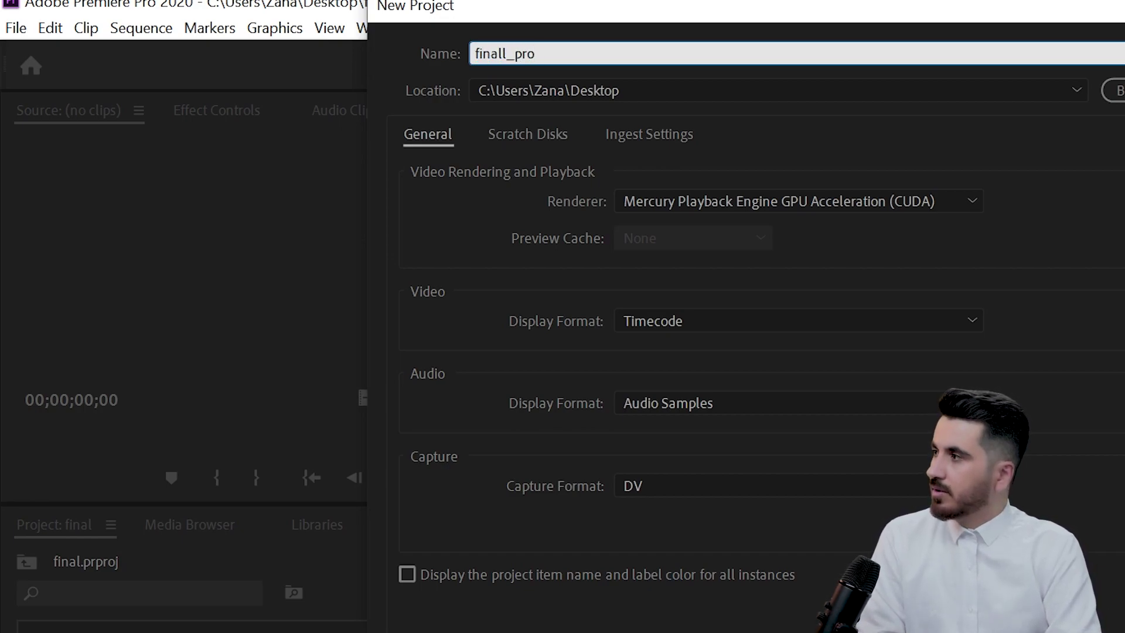
pyautogui.press('BackSpace')
pyautogui.press('BackSpace')
pyautogui.press('BackSpace')
pyautogui.press('BackSpace')
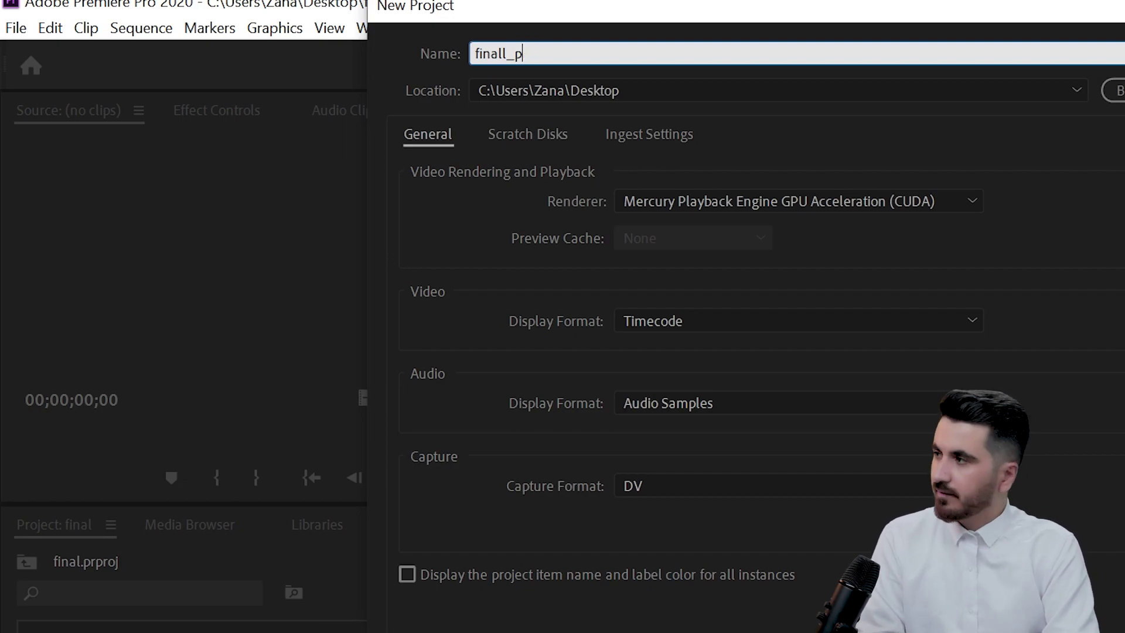
pyautogui.write('_p_p')
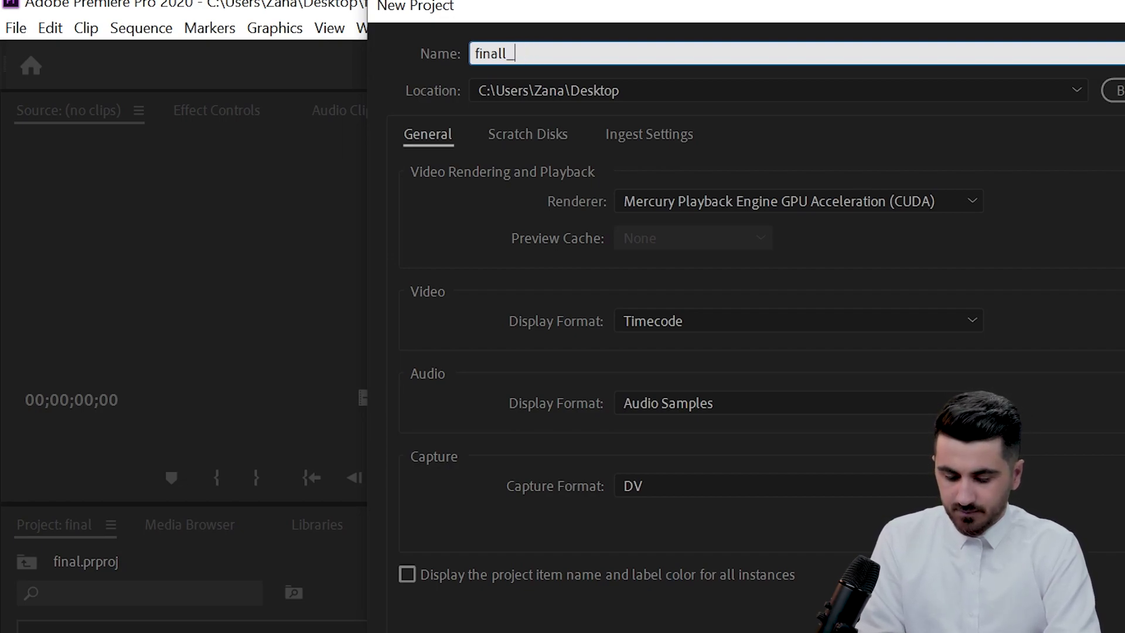
pyautogui.write('ro')
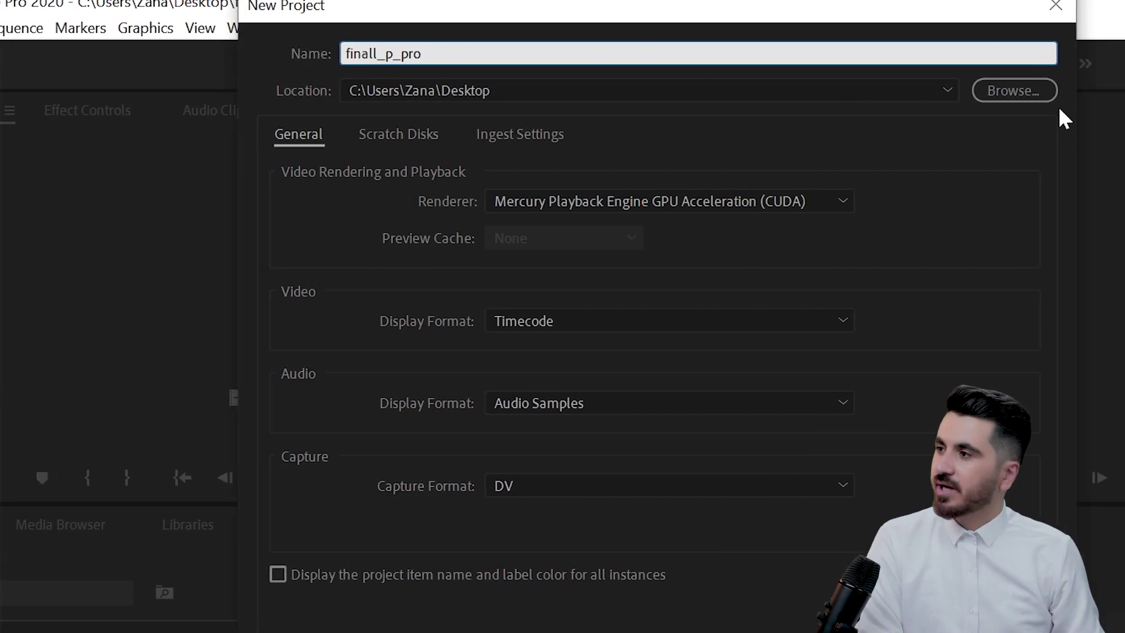
pyautogui.click(1020, 94)
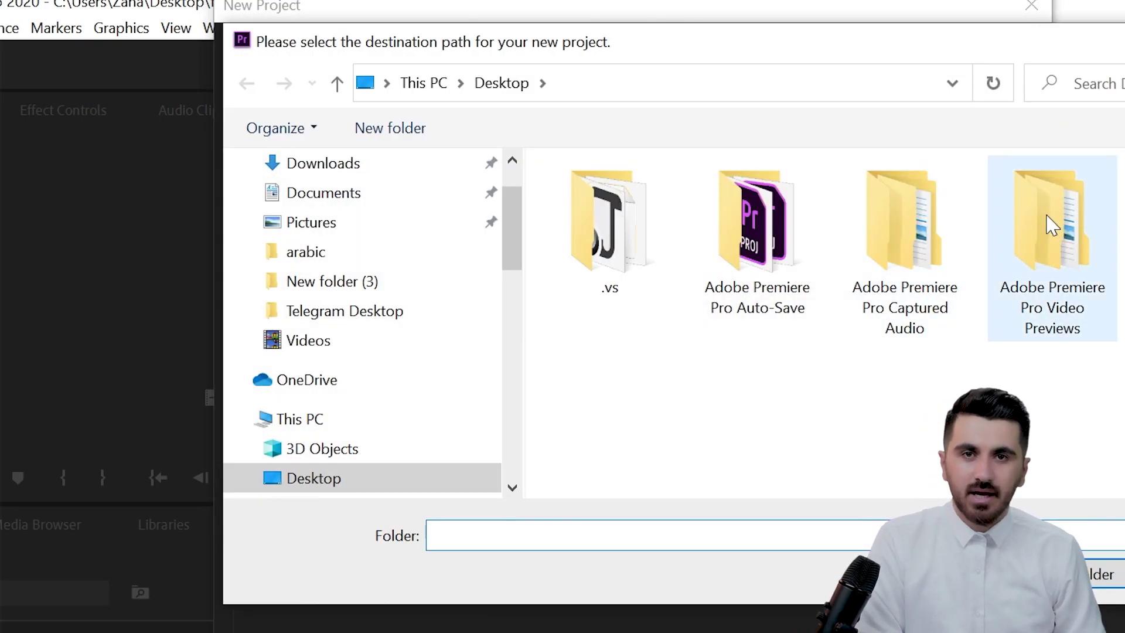
pyautogui.click(1096, 574)
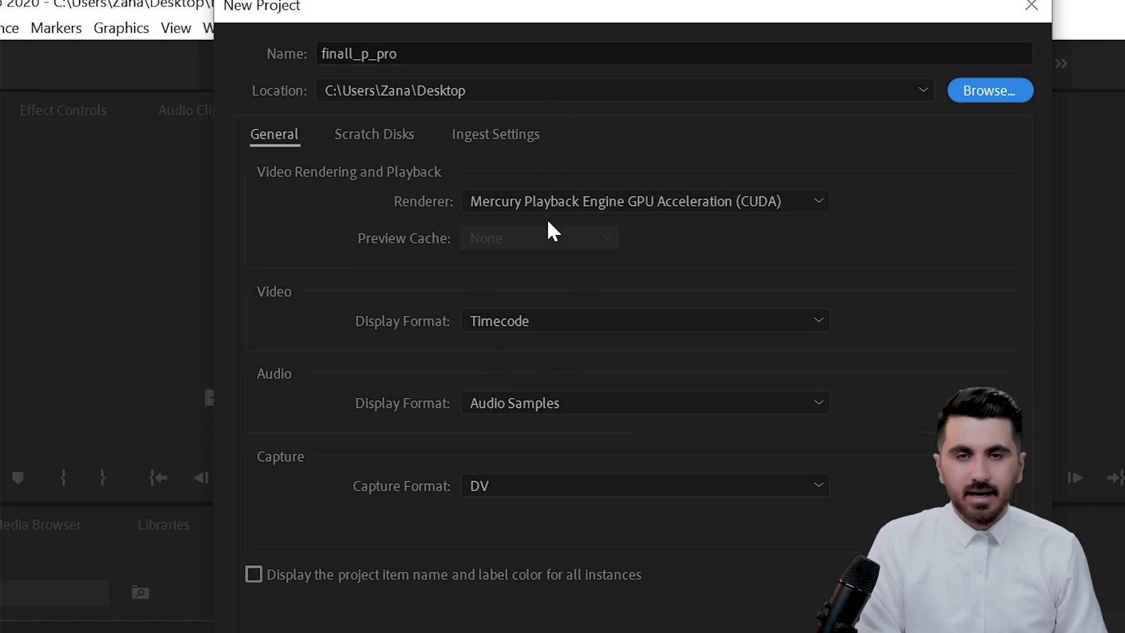
# - Keep Mercury Playback Engine GPU Acceleration (CUDA) as the renderer and create the project
pyautogui.click(566, 205)
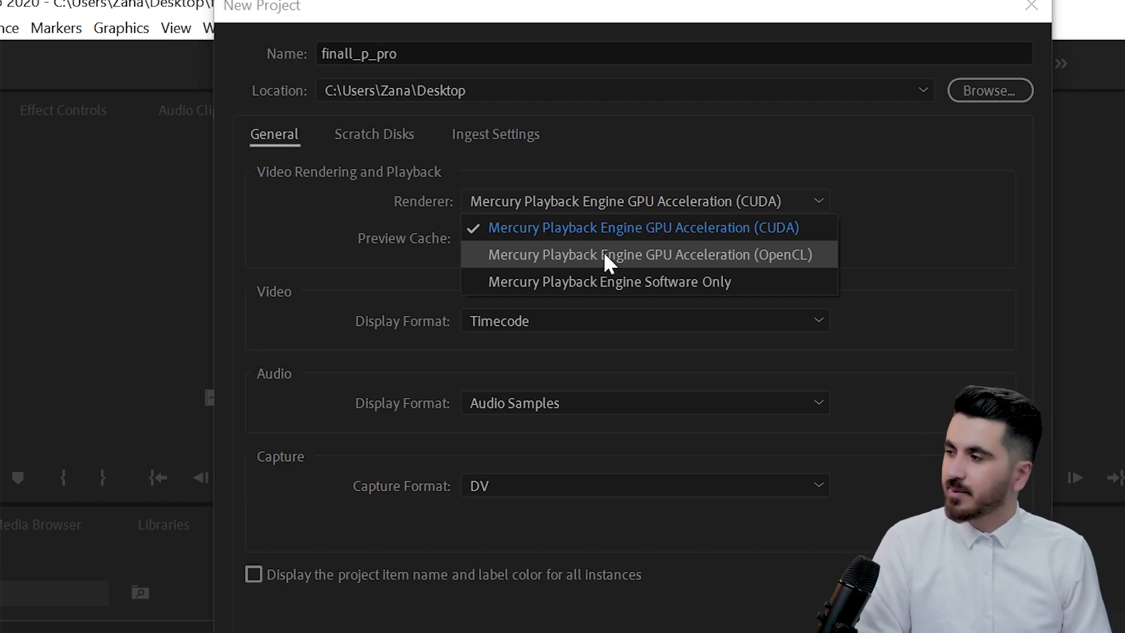
pyautogui.click(968, 242)
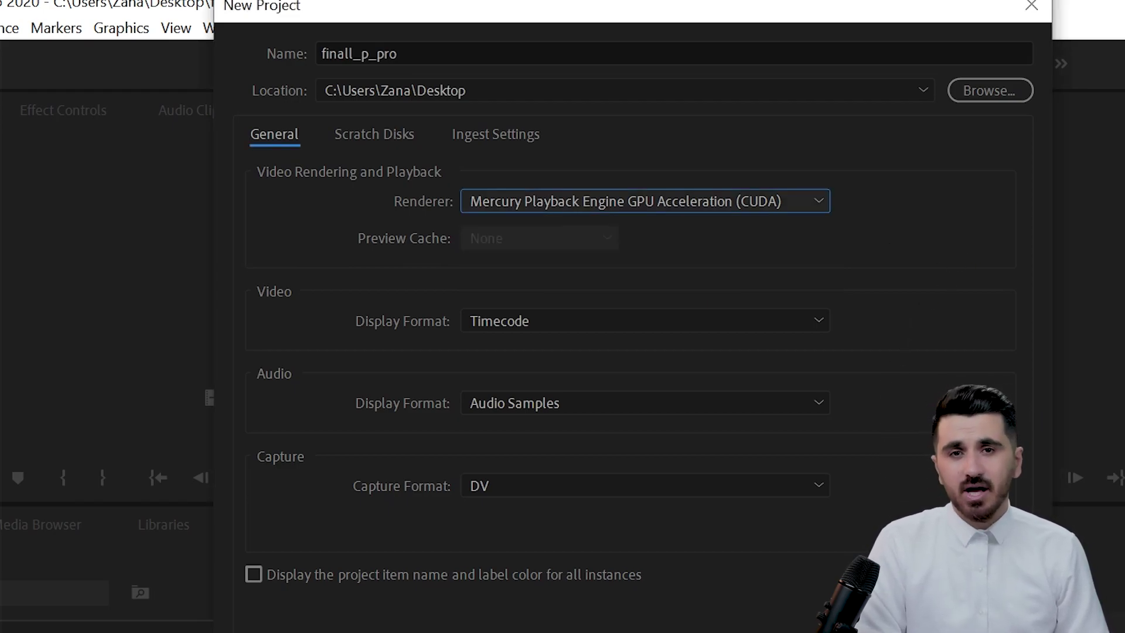
pyautogui.click(760, 572)
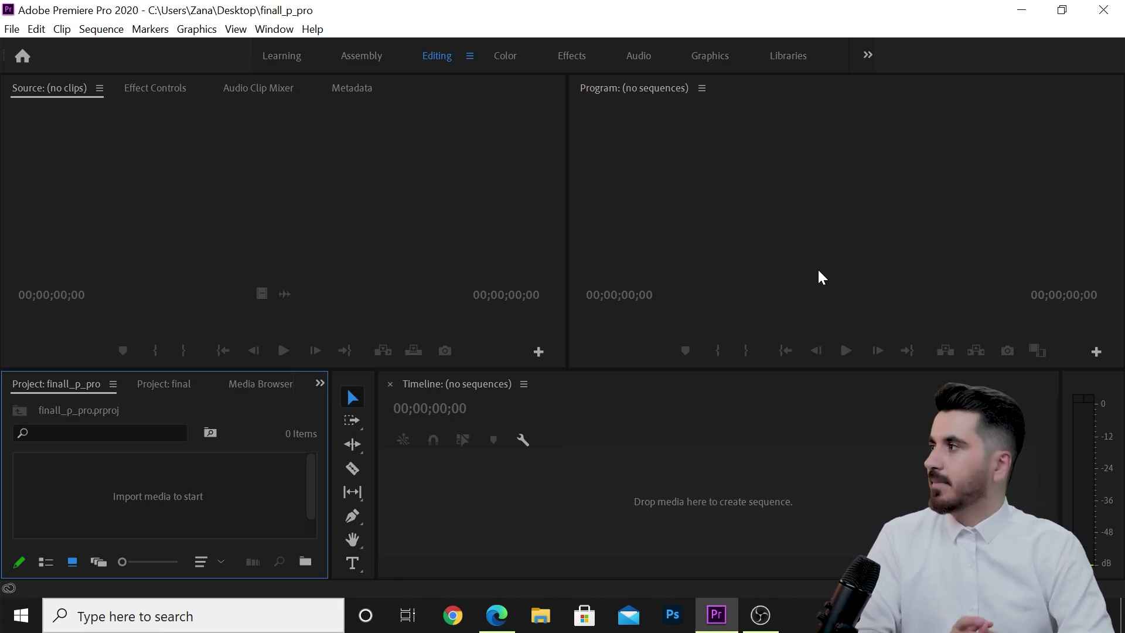
# - Review the workspaces listed for the bar and overflow menu in the Edit Workspaces dialog, and close it
pyautogui.click(270, 30)
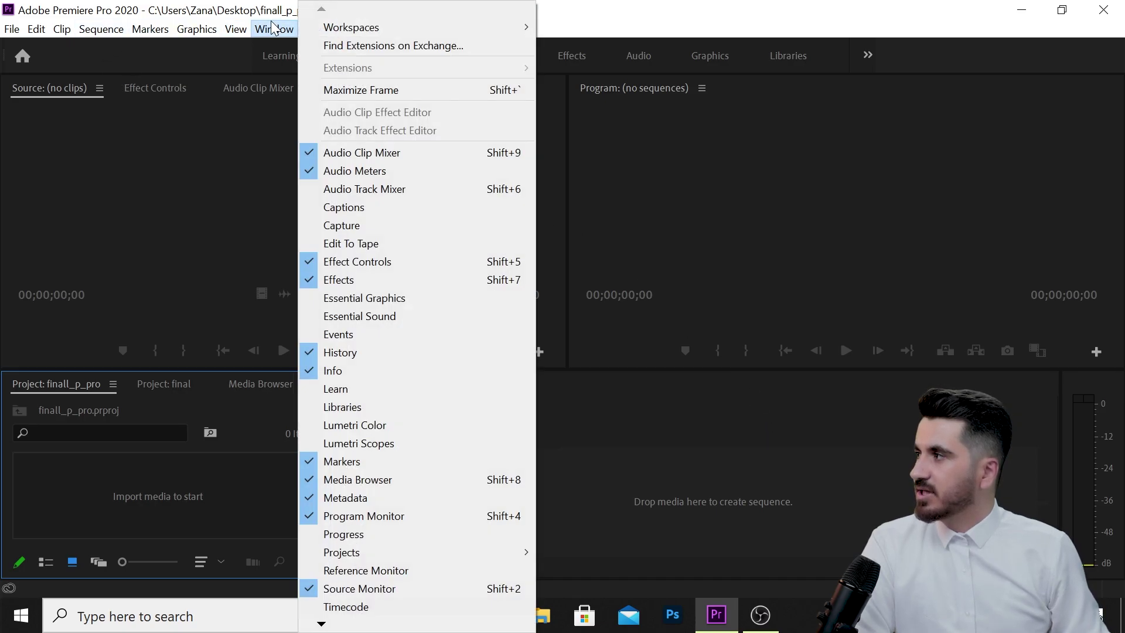
pyautogui.moveTo(314, 34)
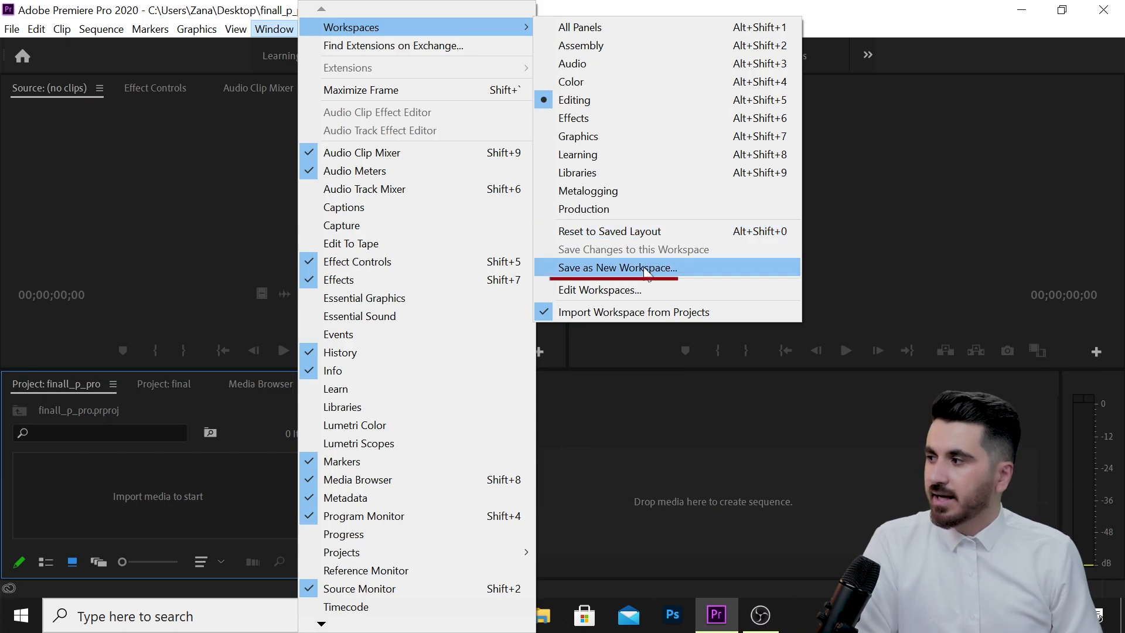
pyautogui.click(645, 285)
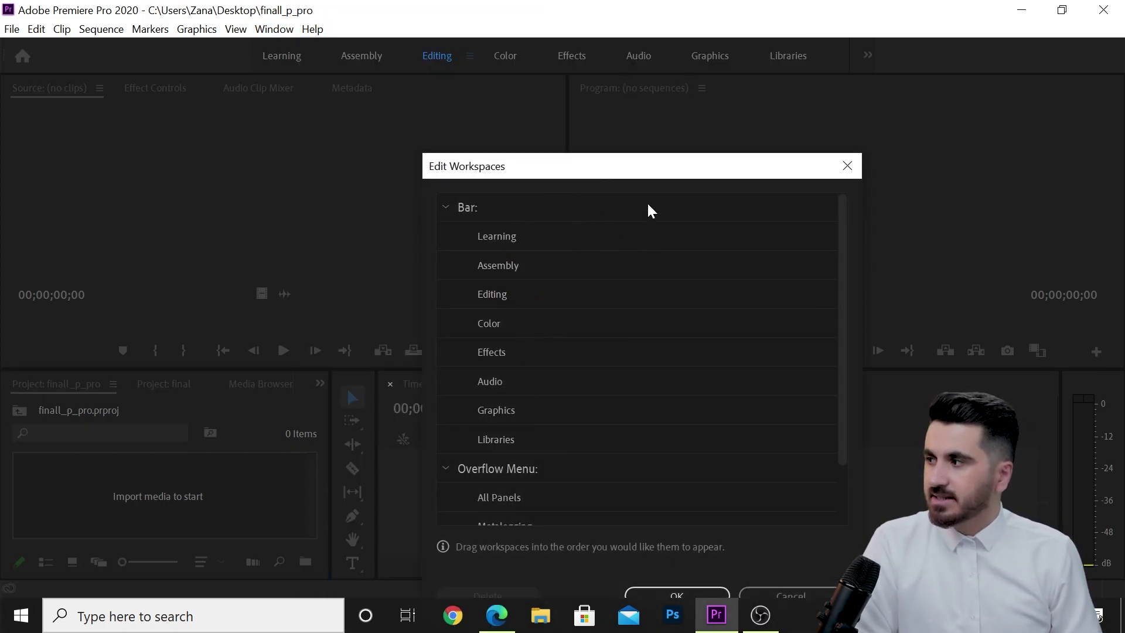
pyautogui.moveTo(638, 172); pyautogui.dragTo(585, 80)
pyautogui.scroll(-3, 554, 341)
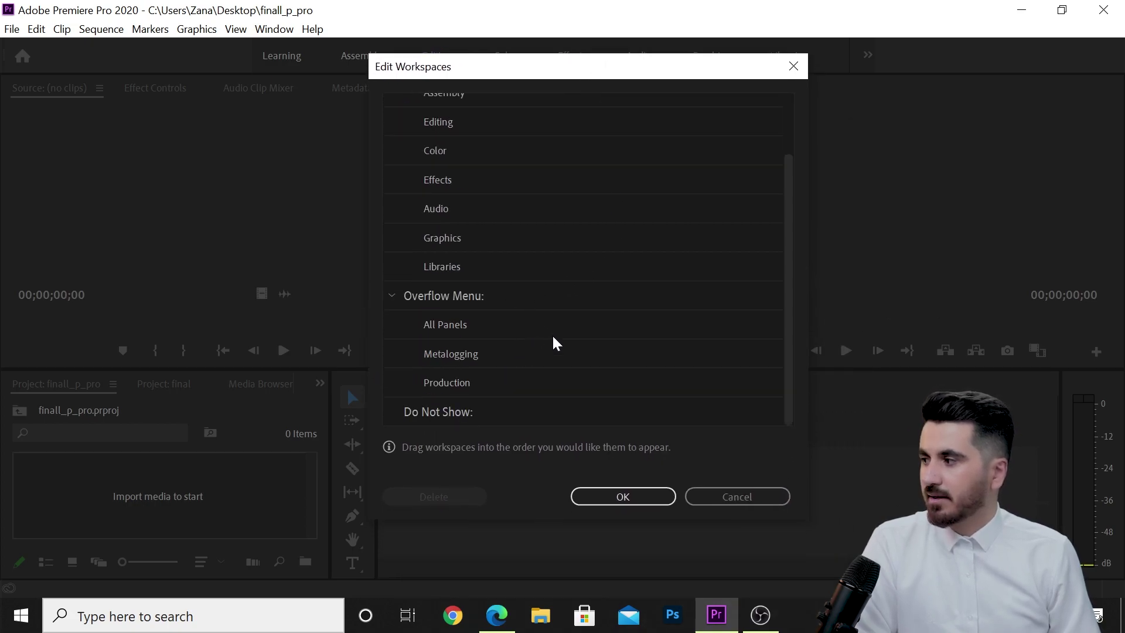
pyautogui.click(621, 497)
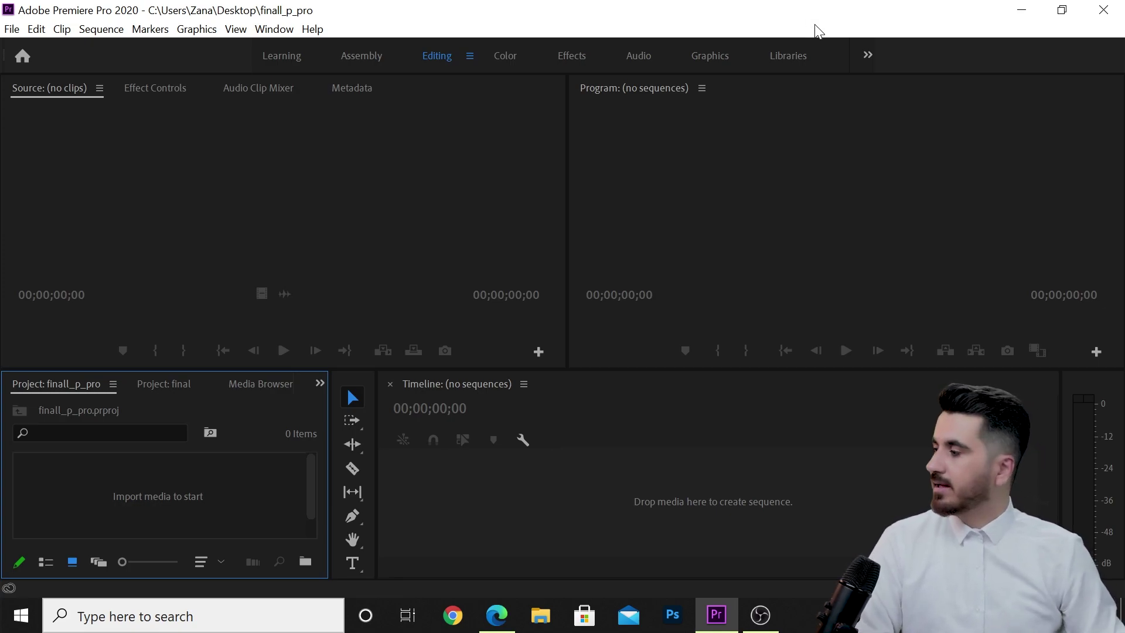
# - Import the downloaded butterfly video, Pexels Videos 1433307, from the Edge browser's downloads and create a sequence from it
pyautogui.doubleClick(274, 505)
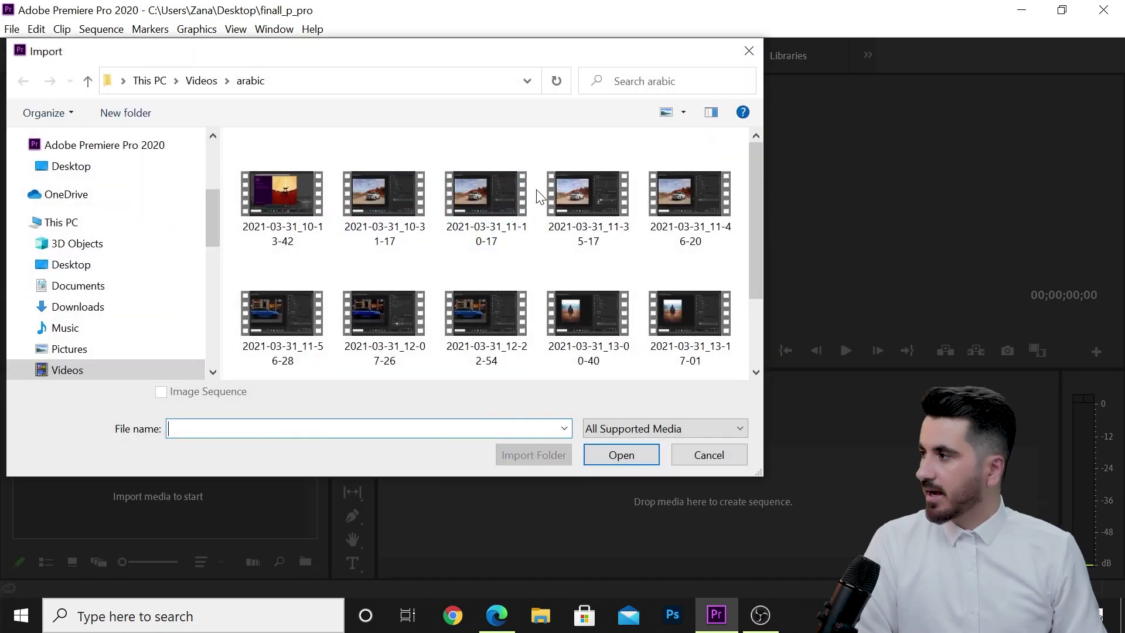
pyautogui.click(691, 455)
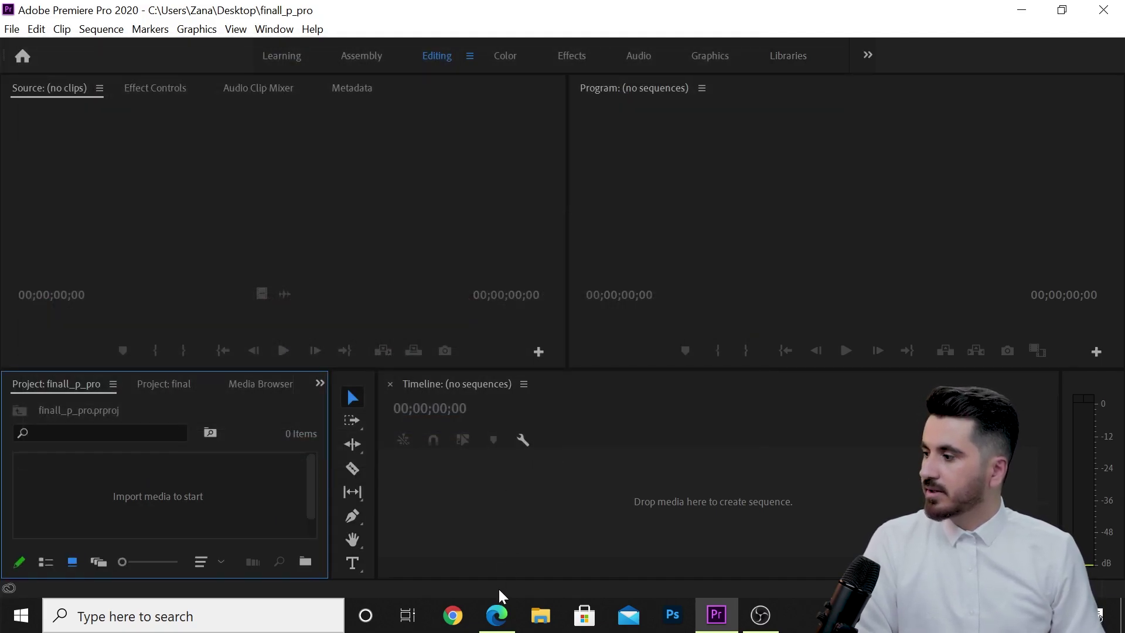
pyautogui.click(497, 615)
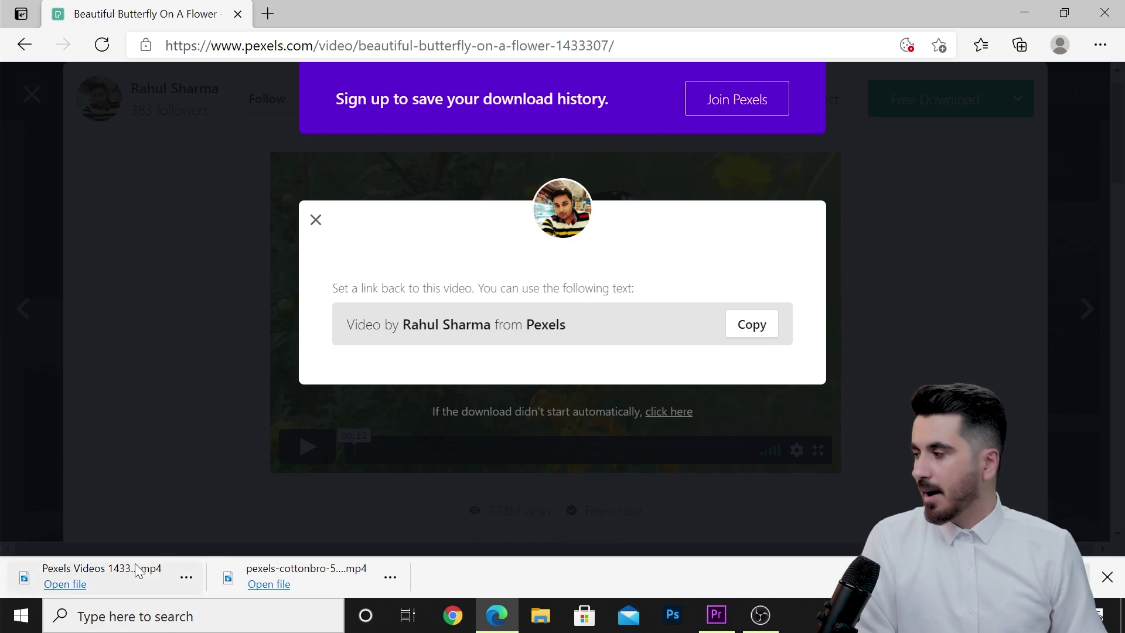
pyautogui.moveTo(135, 570); pyautogui.dragTo(239, 495)
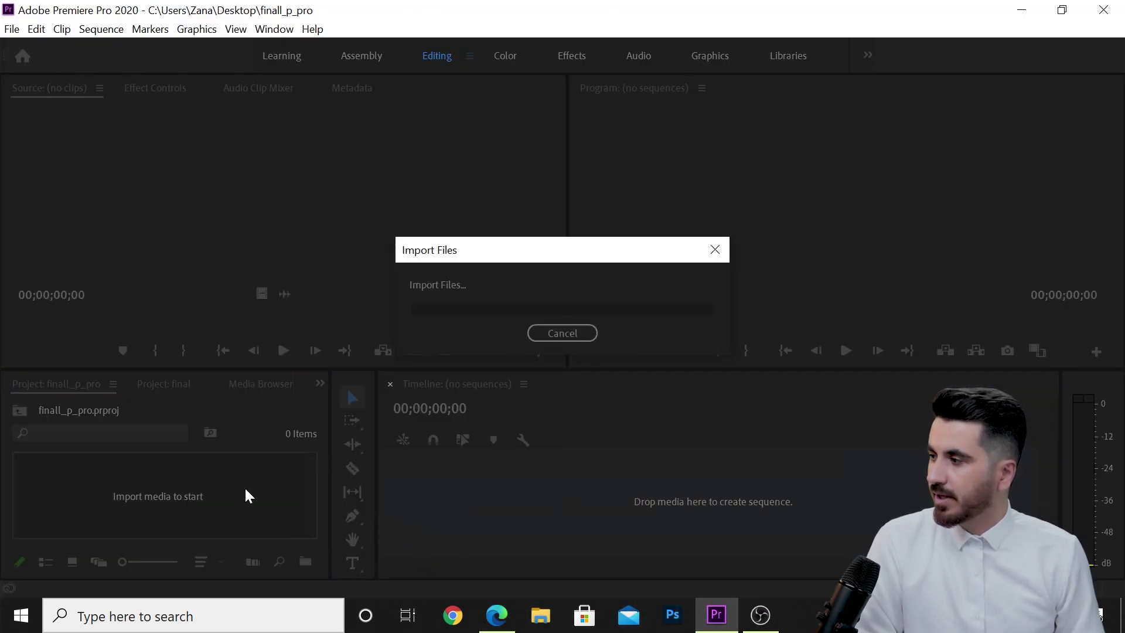
pyautogui.moveTo(136, 480); pyautogui.dragTo(522, 476)
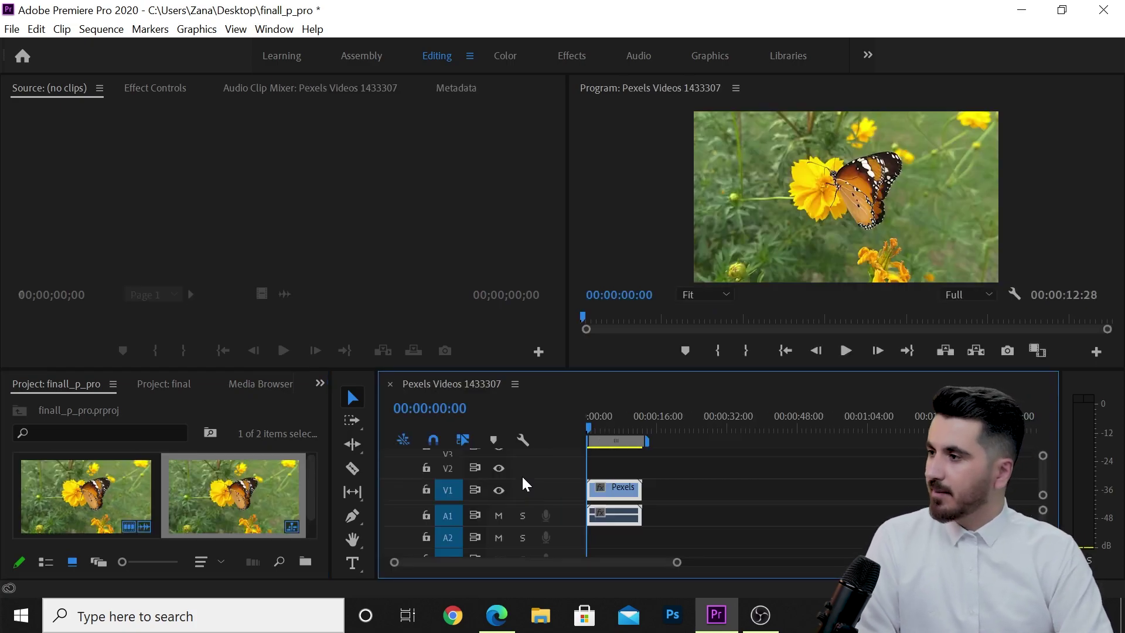
# - Play part of the butterfly sequence, and toggle the V1 track's output off and back on
pyautogui.press('space')
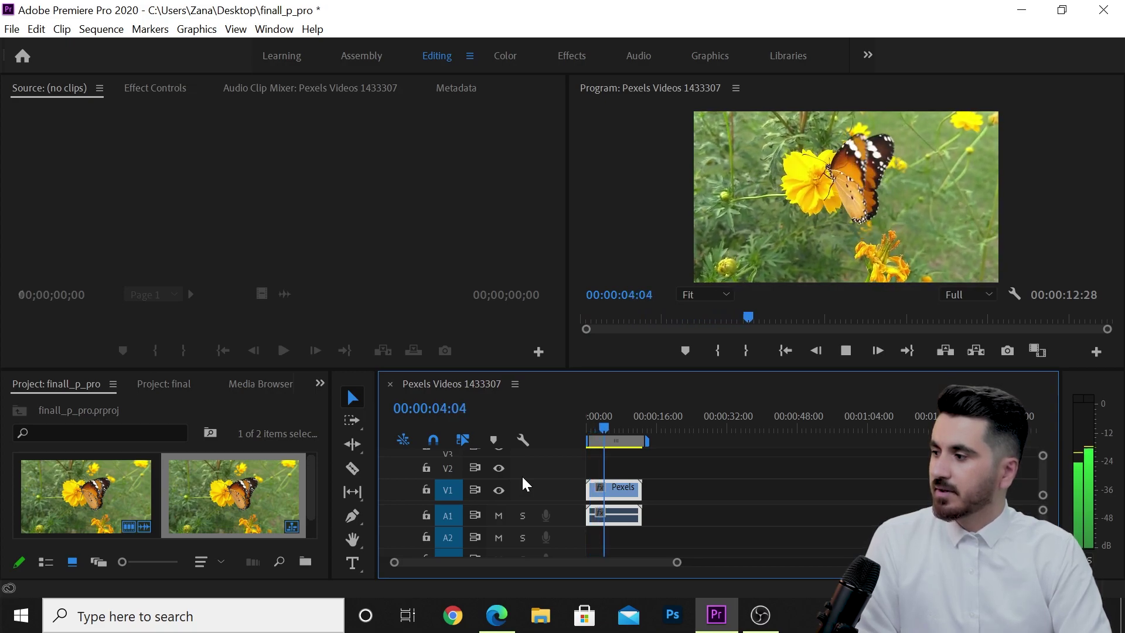
pyautogui.press('space')
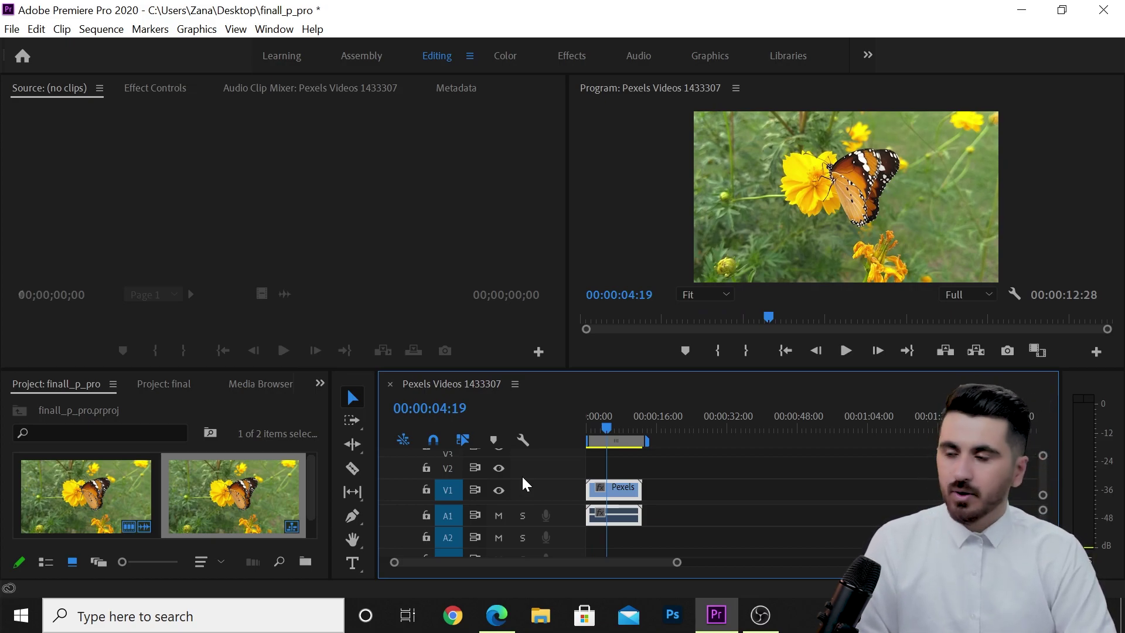
pyautogui.click(499, 492)
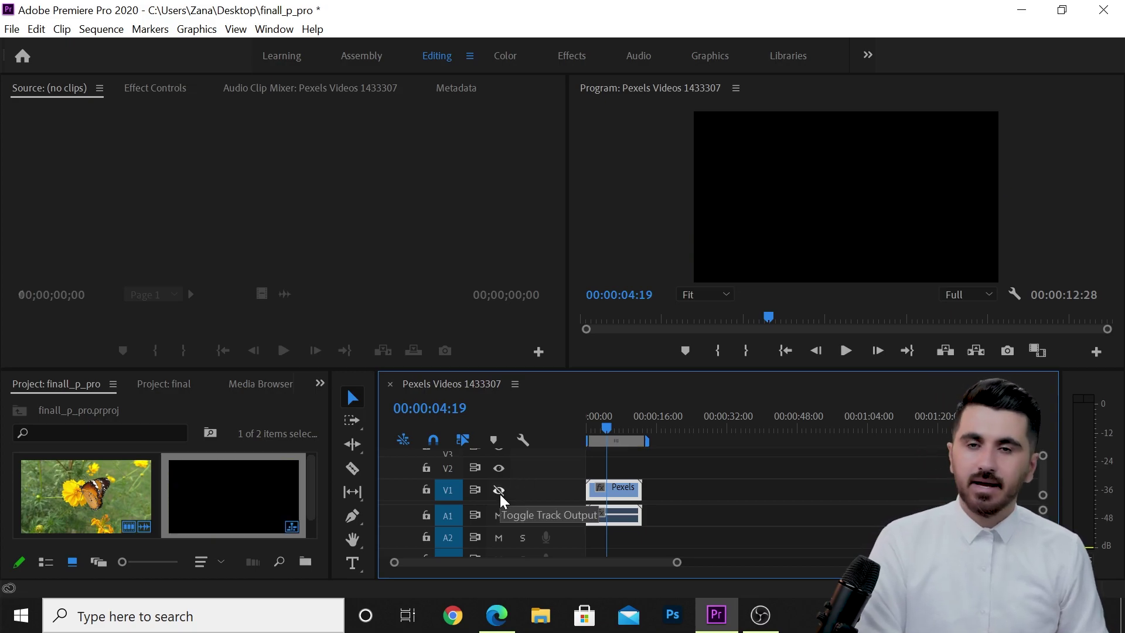
pyautogui.click(499, 494)
# - Return the playhead to the sequence start and play the video up to 00:00:01:13
pyautogui.click(590, 428)
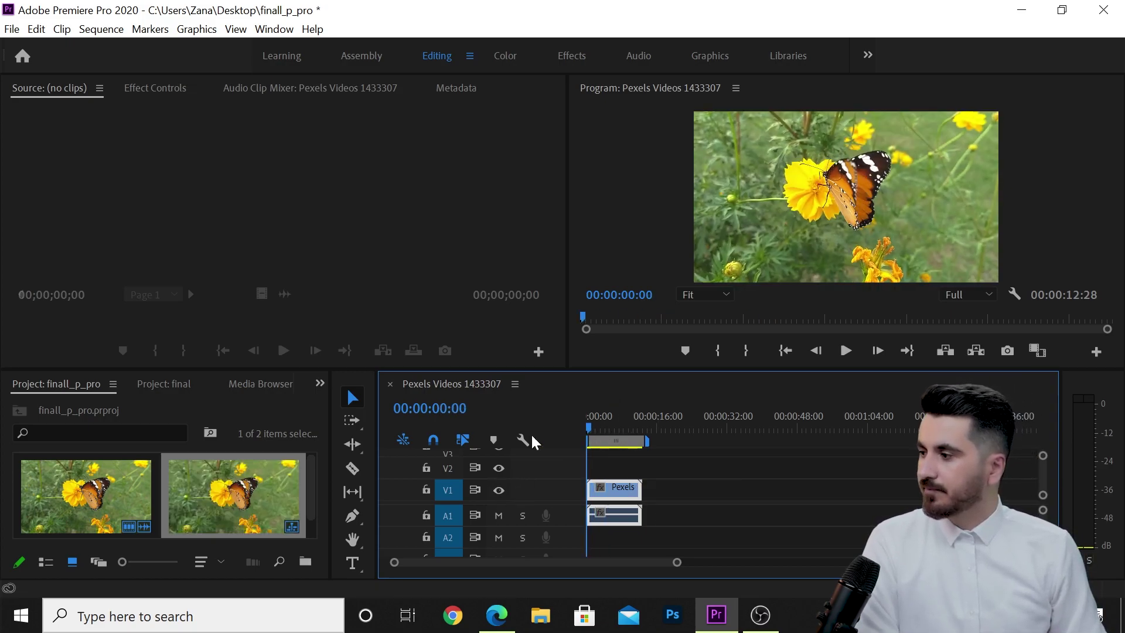
pyautogui.click(846, 352)
pyautogui.click(848, 353)
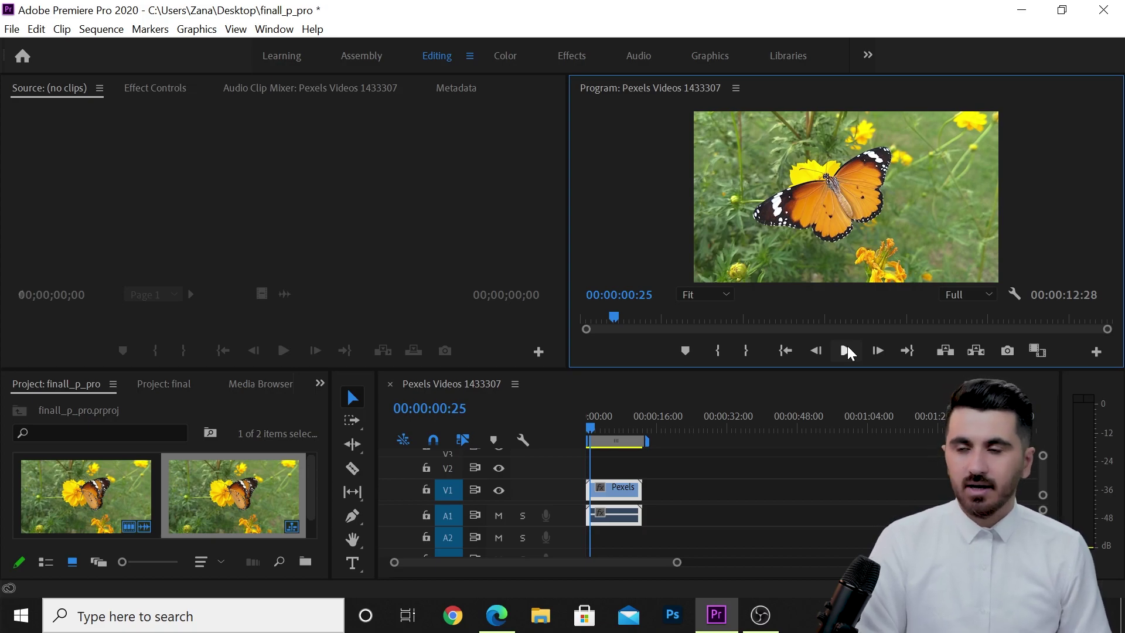
pyautogui.click(846, 350)
pyautogui.click(846, 349)
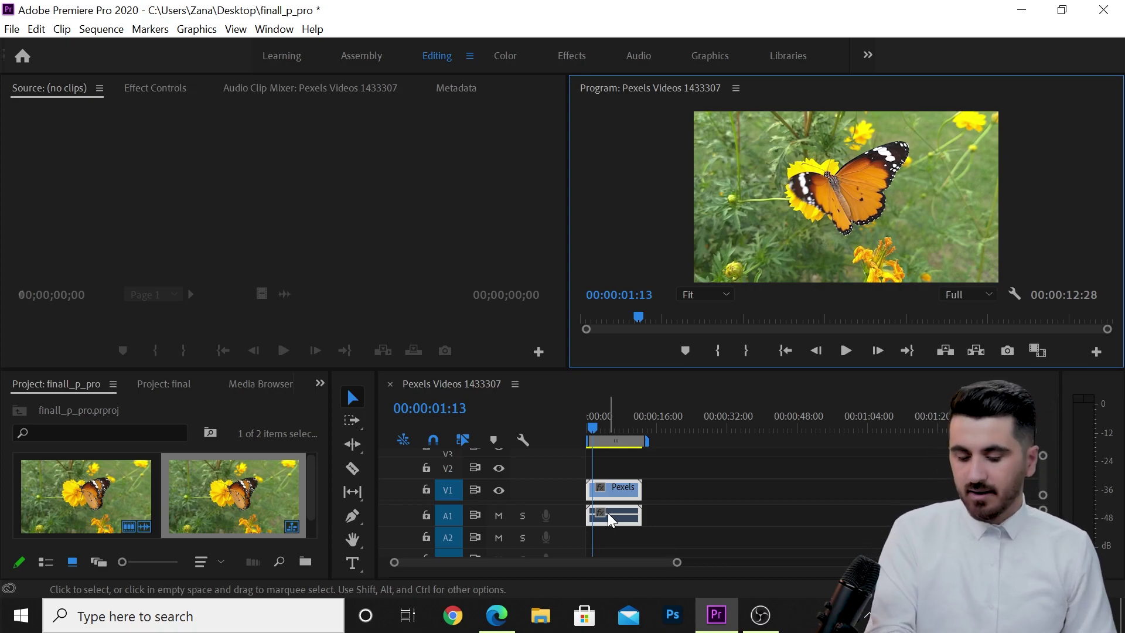
# - Split the butterfly clip with the Razor tool at the playhead, 00:00:01:13
pyautogui.click(680, 489)
pyautogui.press('\\')
pyautogui.press('=')
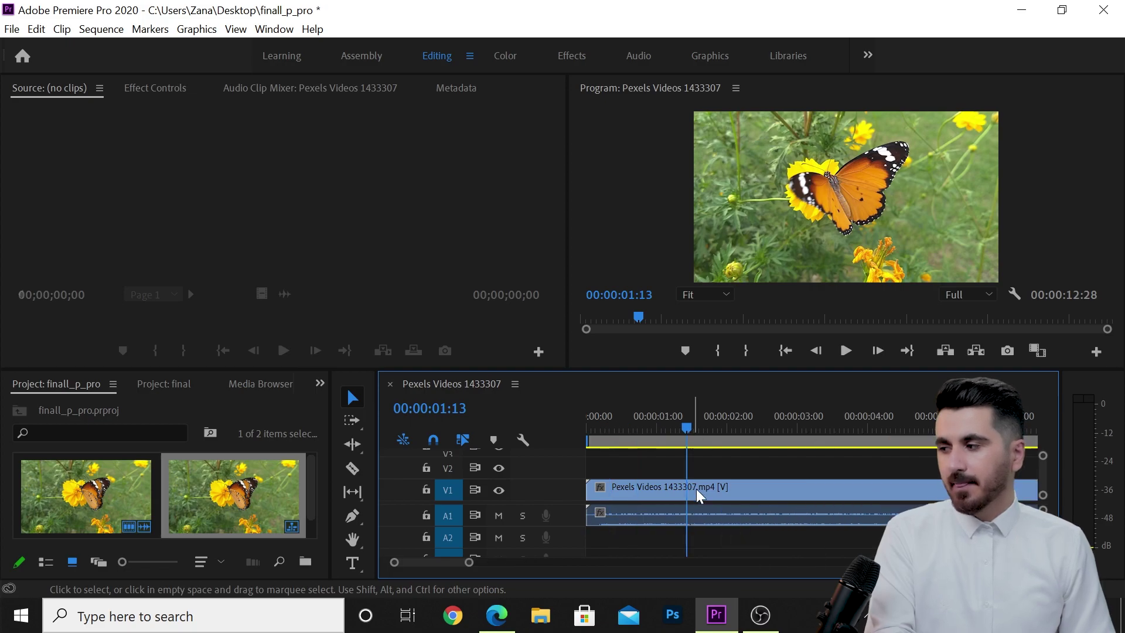
pyautogui.click(709, 492)
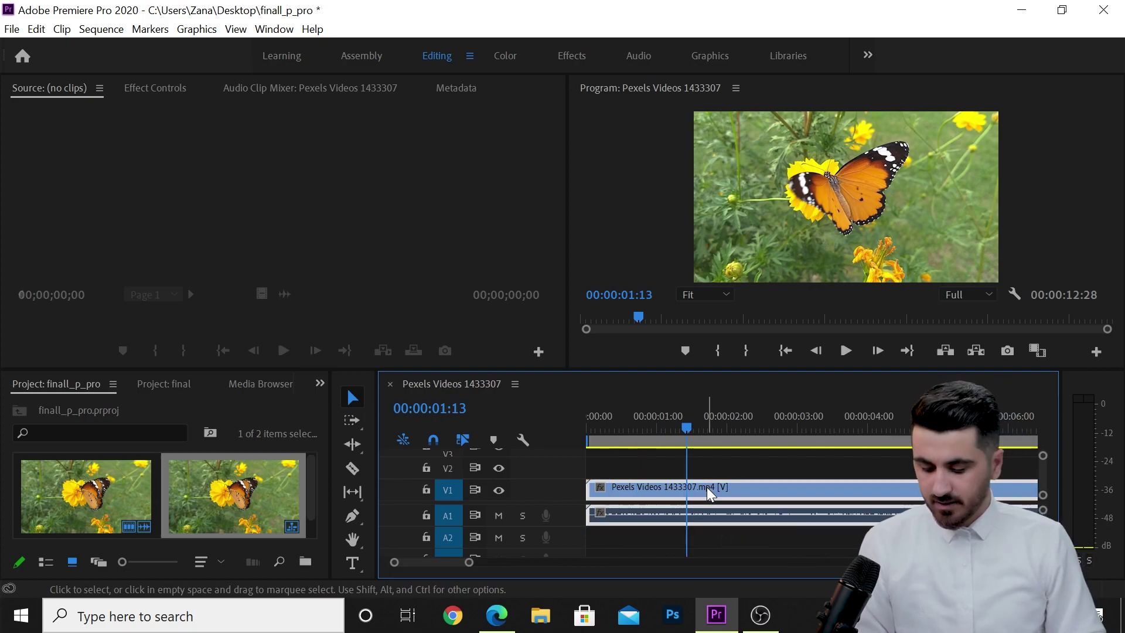
pyautogui.press('c')
pyautogui.click(690, 490)
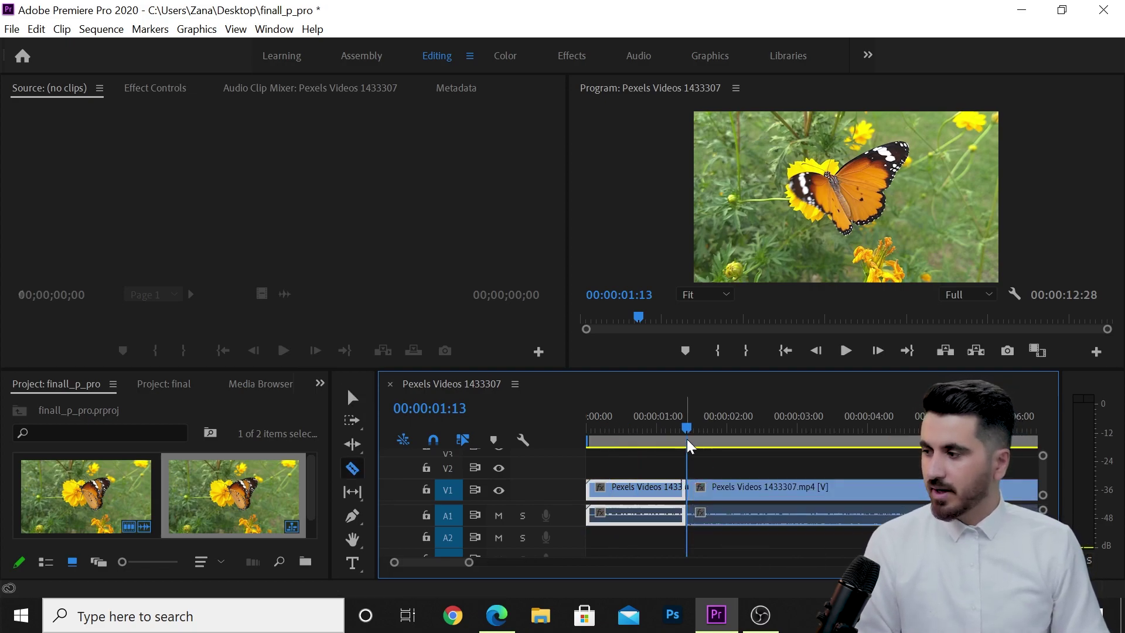
# - Play the sequence on to 00:00:03:18 and split the second clip segment there
pyautogui.press('space')
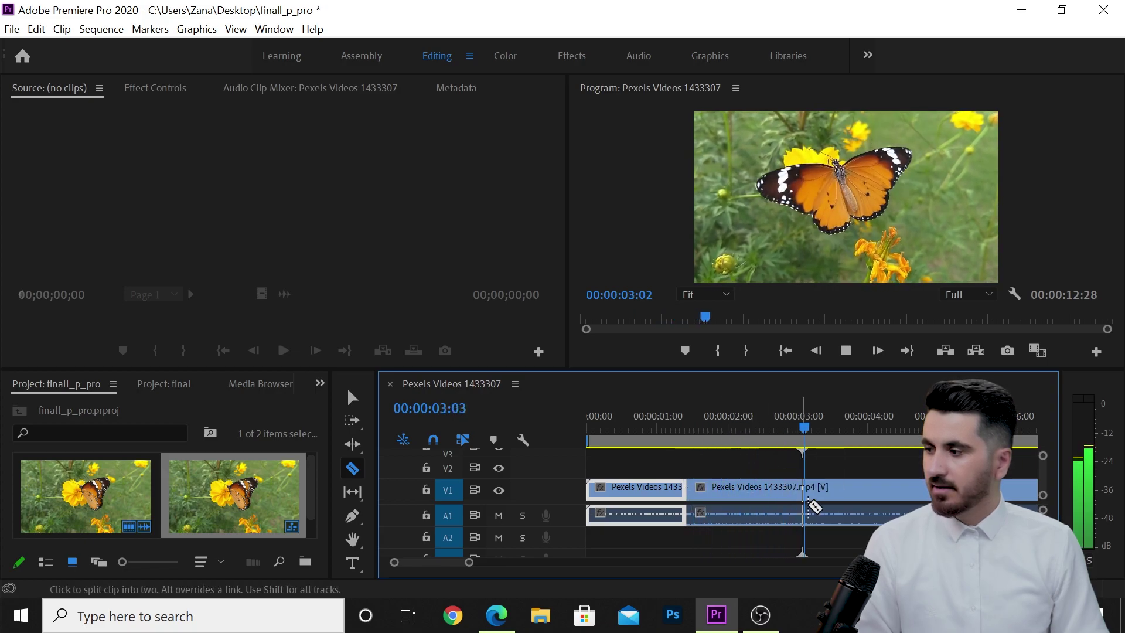
pyautogui.press('space')
pyautogui.click(842, 495)
# - Move the last clip segment with the Selection tool to start at about 7 seconds, leaving a gap before it
pyautogui.click(352, 398)
pyautogui.press('-')
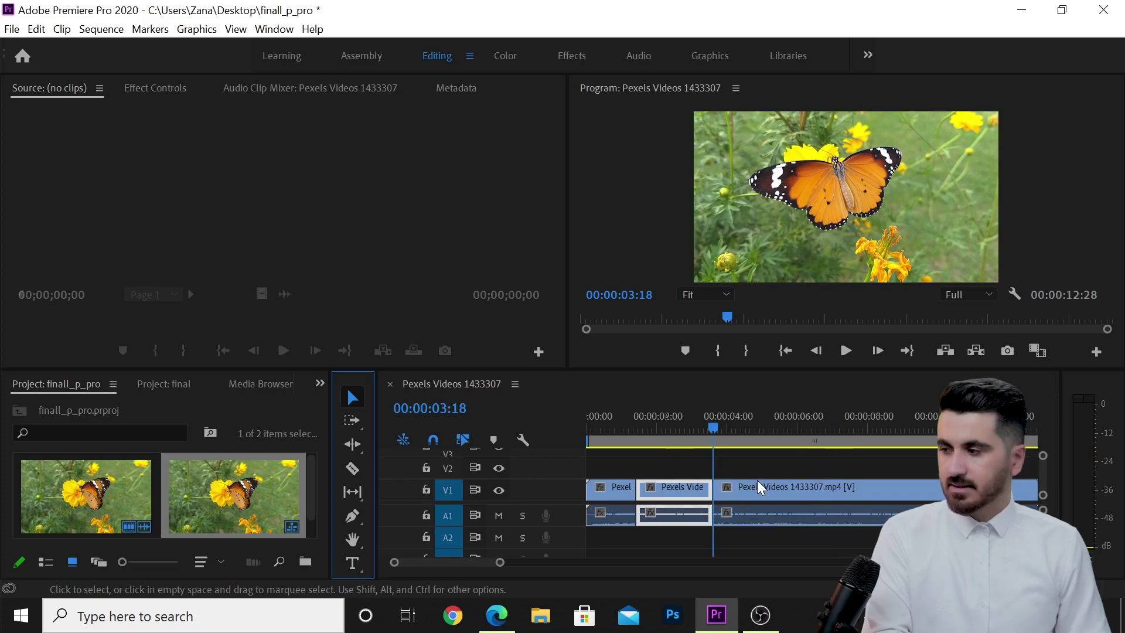
pyautogui.press('-')
pyautogui.moveTo(711, 490); pyautogui.dragTo(805, 497)
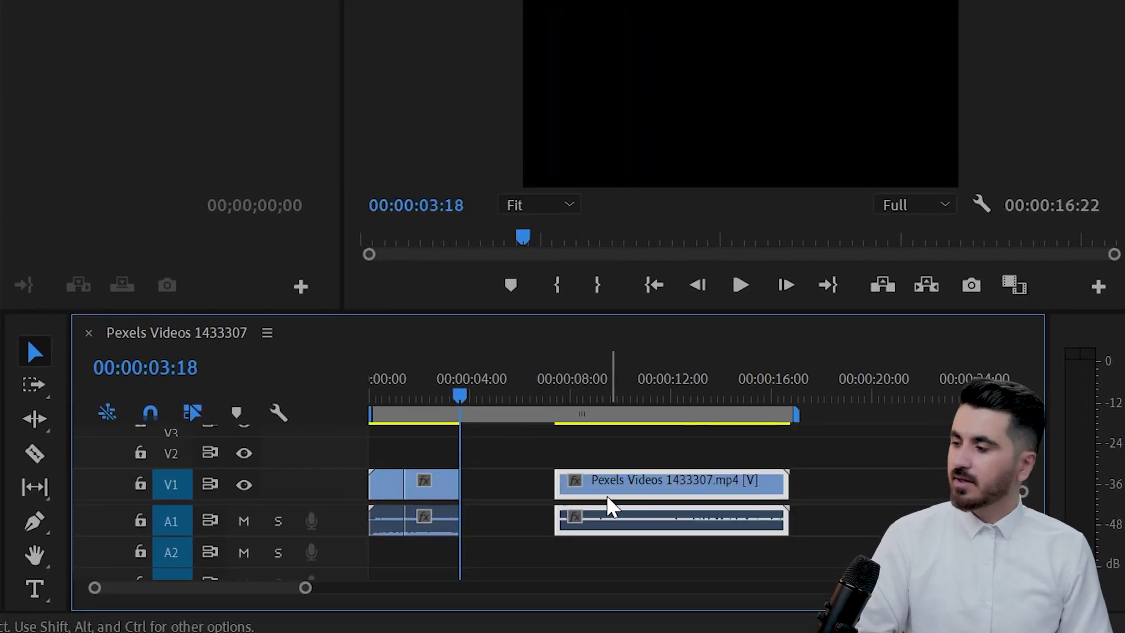
# - Set the speed of the middle butterfly clip segment to 50%
pyautogui.moveTo(459, 394); pyautogui.dragTo(441, 398)
pyautogui.rightClick(424, 482)
pyautogui.click(438, 431)
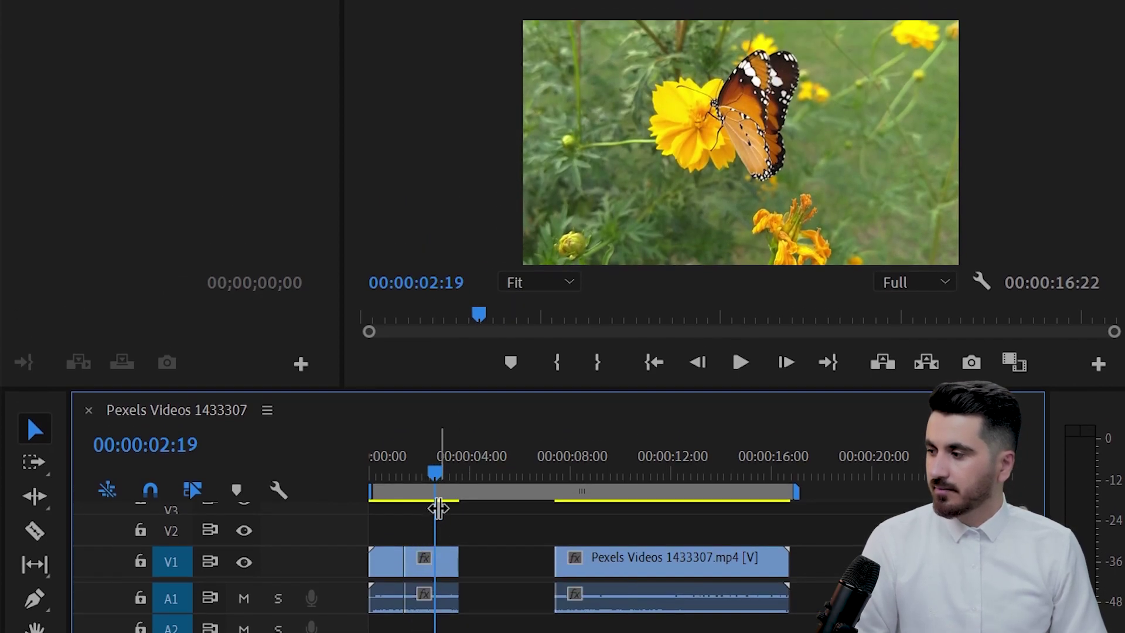
pyautogui.click(443, 574)
pyautogui.rightClick(448, 577)
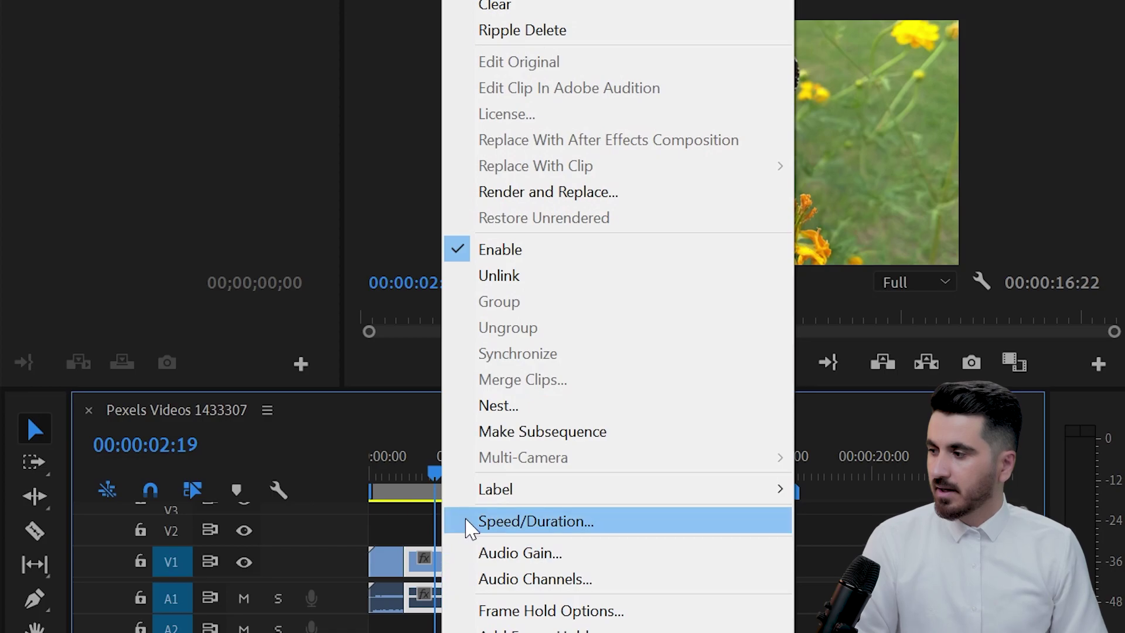
pyautogui.click(468, 527)
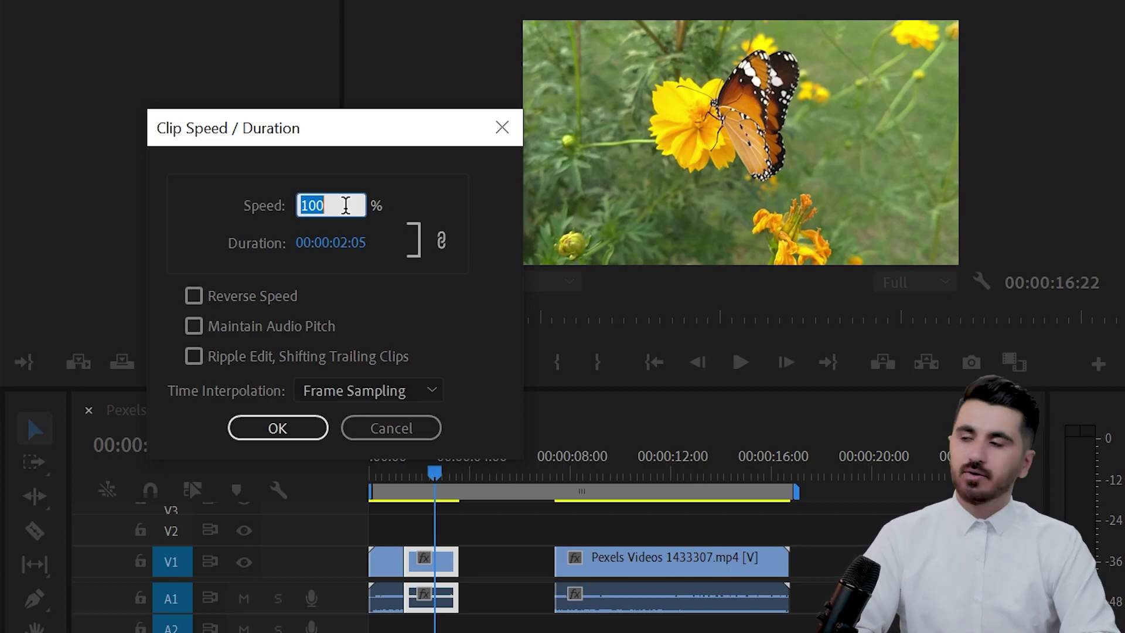
pyautogui.write('50')
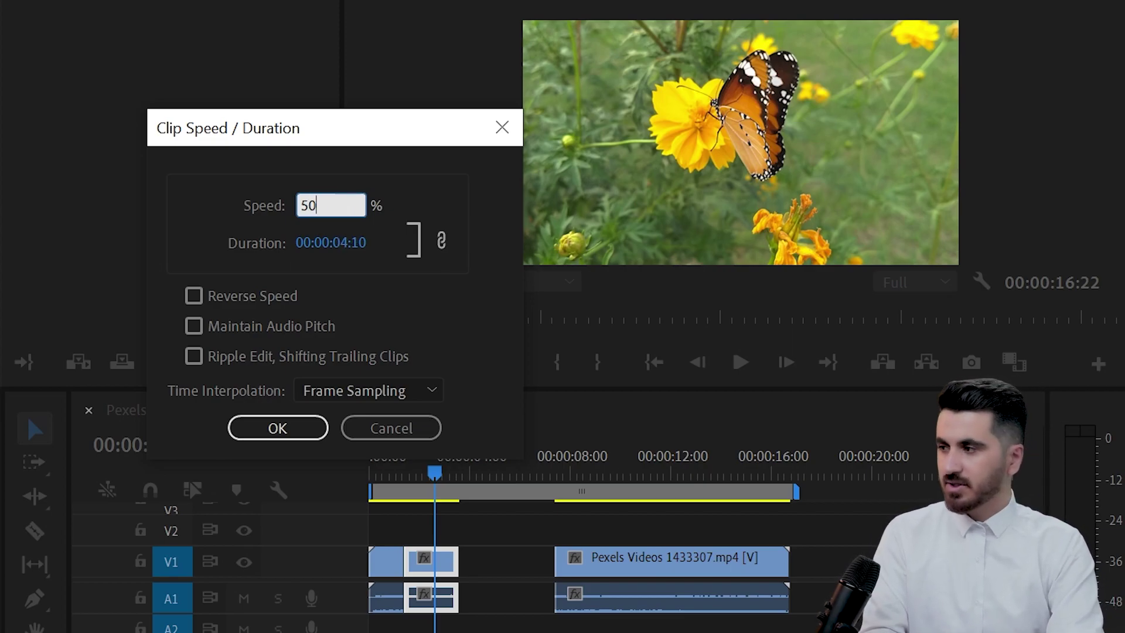
pyautogui.press('Return')
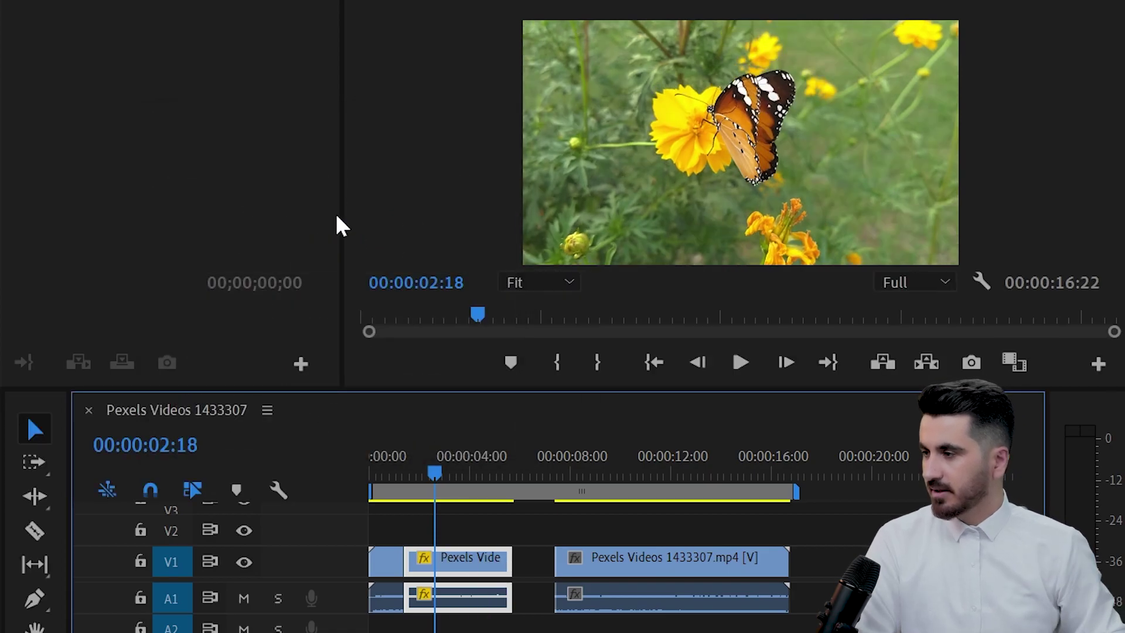
# - Play the sequence from 00:00:01:06 to 00:00:04:27 to preview the slowed middle segment
pyautogui.moveTo(427, 474); pyautogui.dragTo(399, 476)
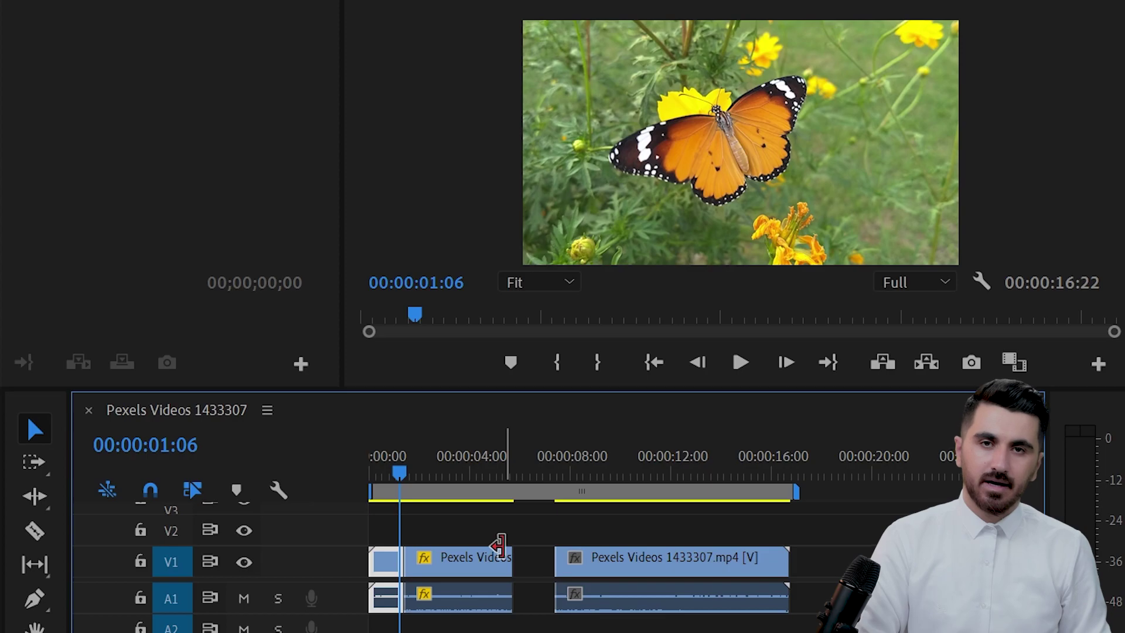
pyautogui.click(741, 368)
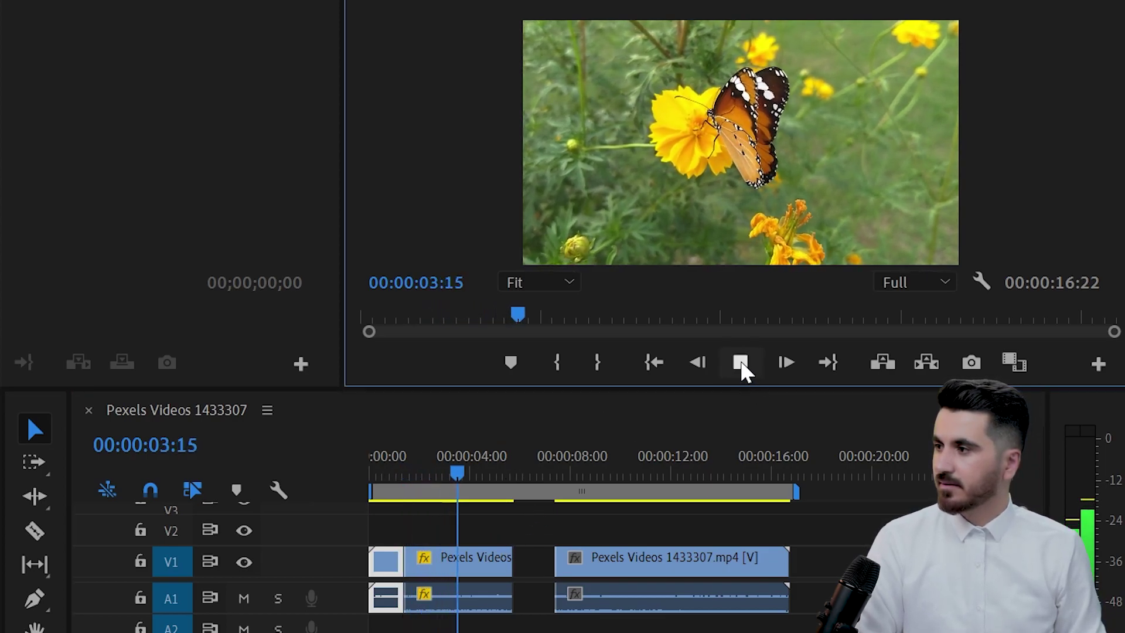
pyautogui.click(741, 364)
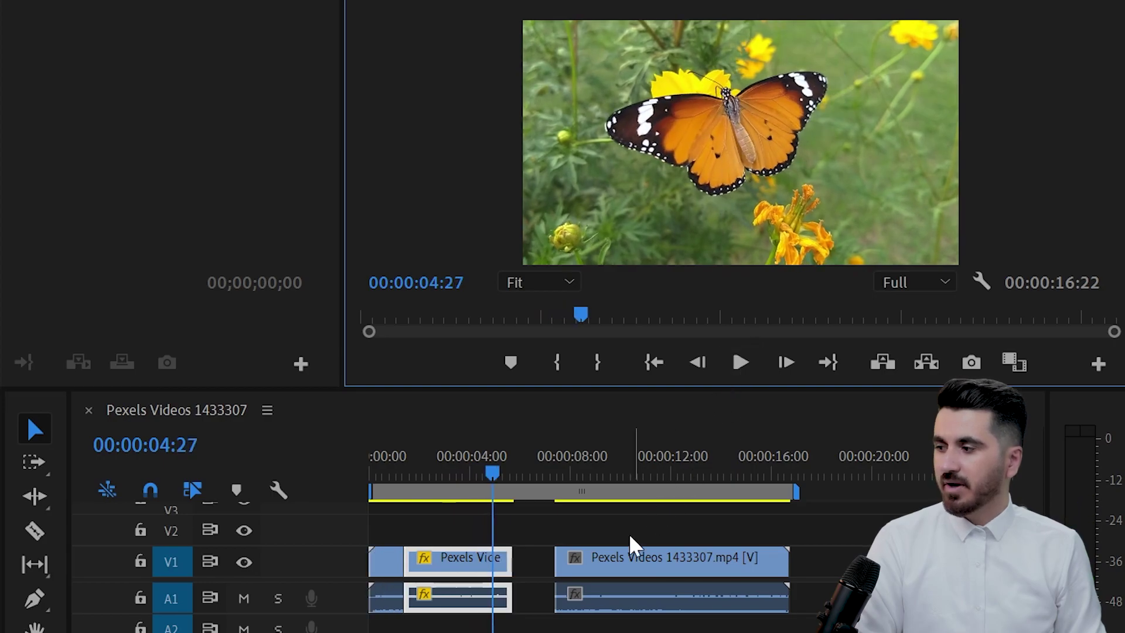
# - Set the middle segment's speed to 15% and move the last segment along to start at about 11 seconds, leaving a gap
pyautogui.moveTo(638, 580); pyautogui.dragTo(697, 571)
pyautogui.click(467, 572)
pyautogui.rightClick(467, 572)
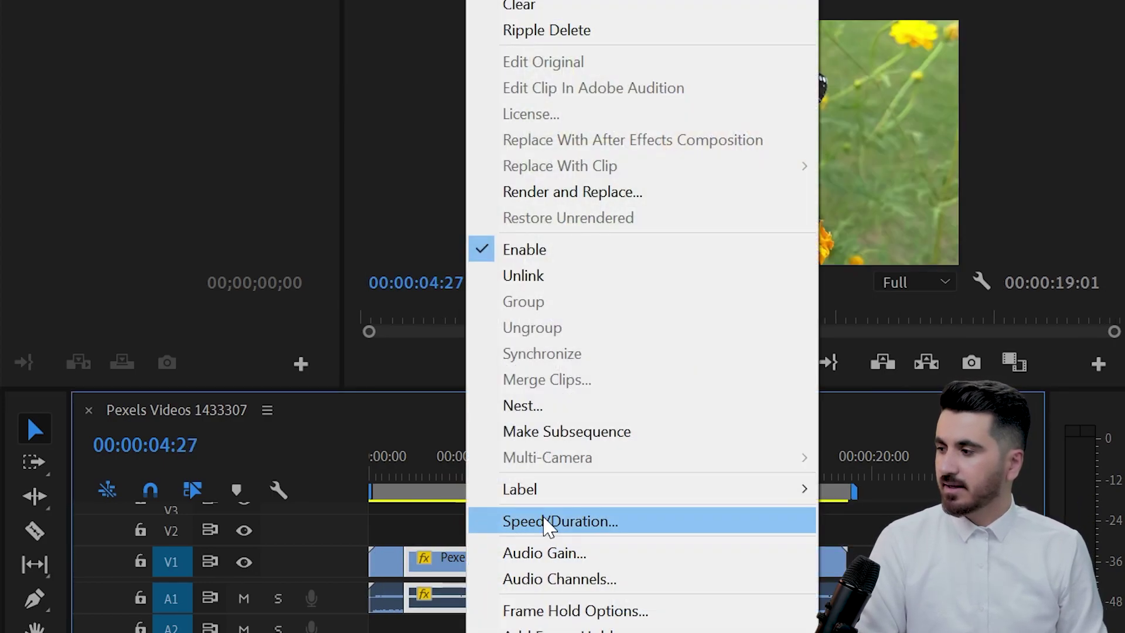
pyautogui.click(549, 521)
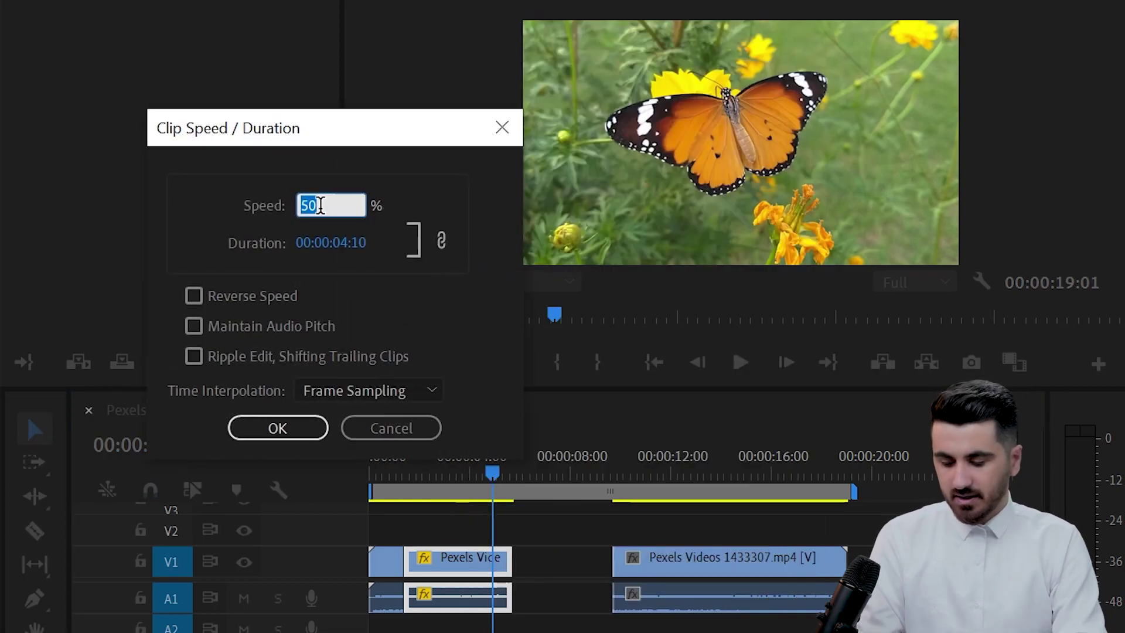
pyautogui.write('50')
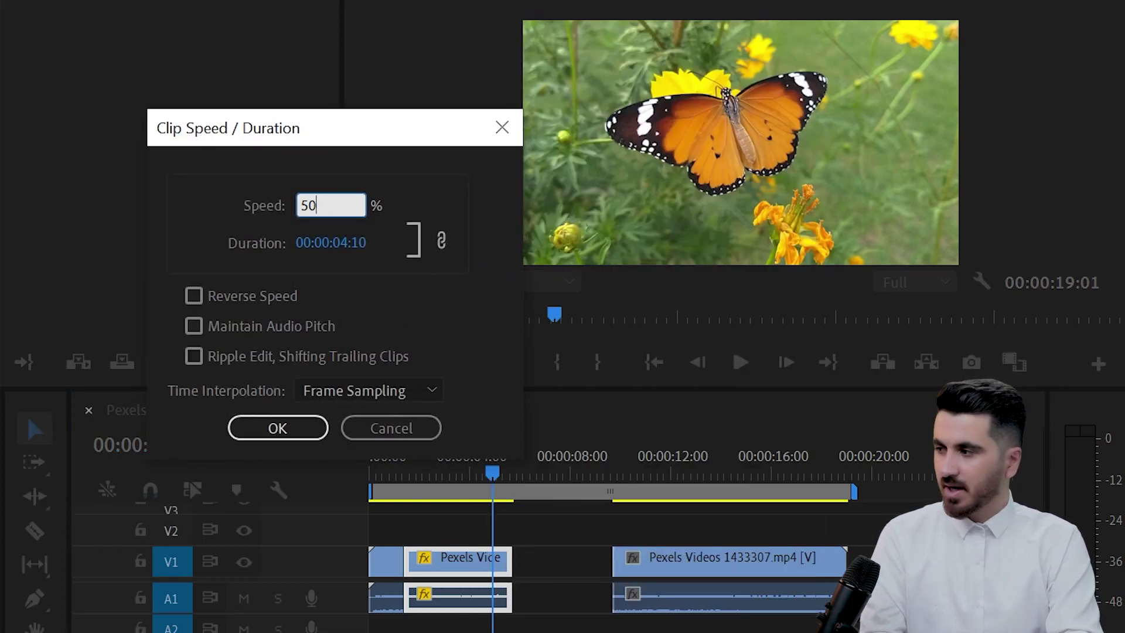
pyautogui.press('BackSpace')
pyautogui.press('BackSpace')
pyautogui.write('15')
pyautogui.press('Return')
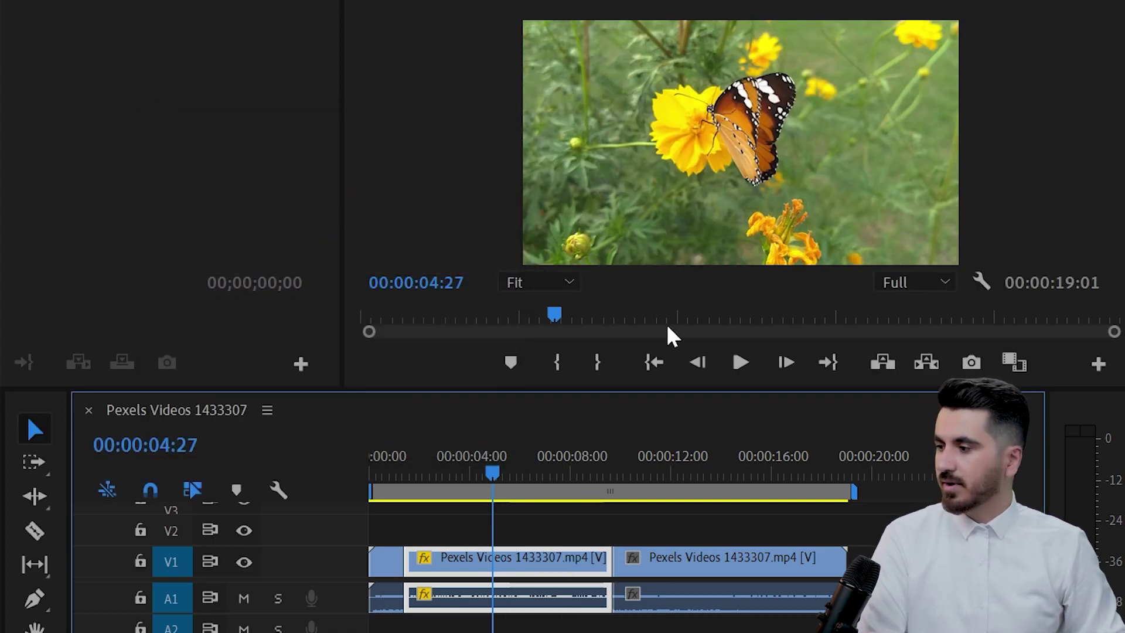
pyautogui.moveTo(667, 594); pyautogui.dragTo(708, 567)
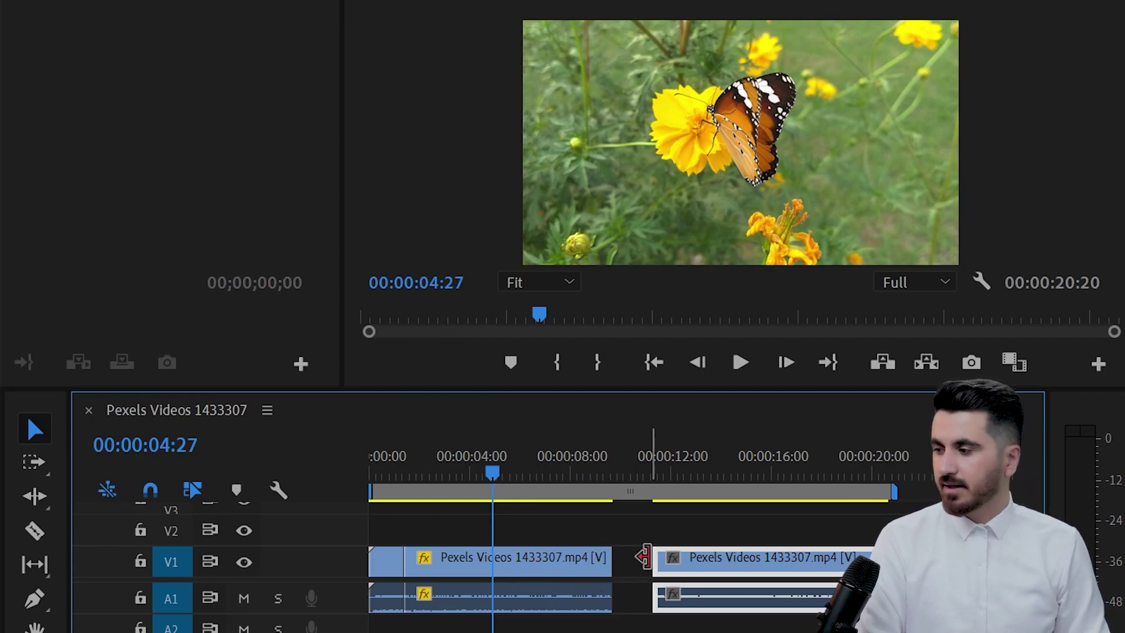
# - Play through the slowed middle segment, then return the playhead to an earlier point in it and replay it up to 00:00:06:18
pyautogui.click(741, 367)
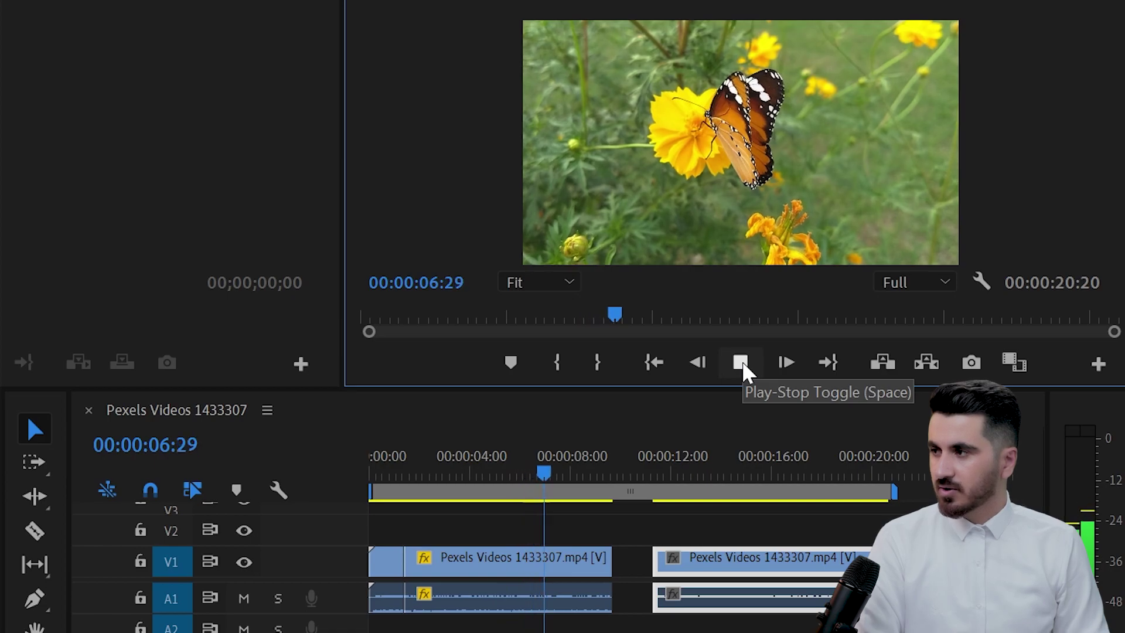
pyautogui.click(741, 367)
pyautogui.moveTo(580, 472); pyautogui.dragTo(435, 553)
pyautogui.click(744, 363)
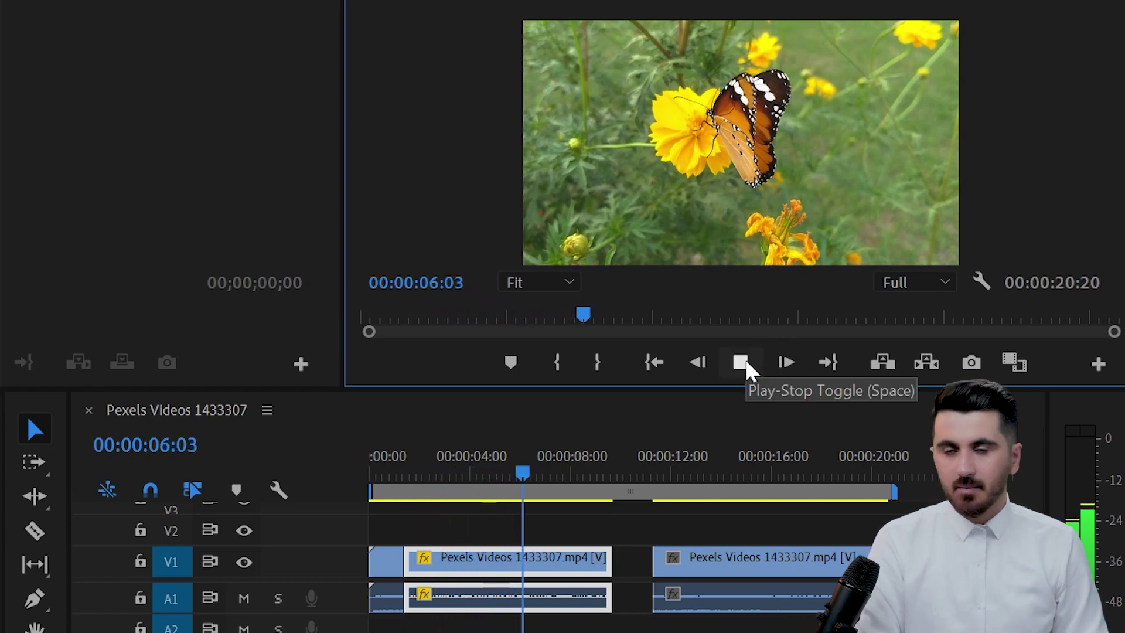
pyautogui.click(747, 368)
# - Delete all butterfly clip segments from the timeline and remove the emptied sequence
pyautogui.moveTo(669, 515); pyautogui.dragTo(501, 622)
pyautogui.press('Delete')
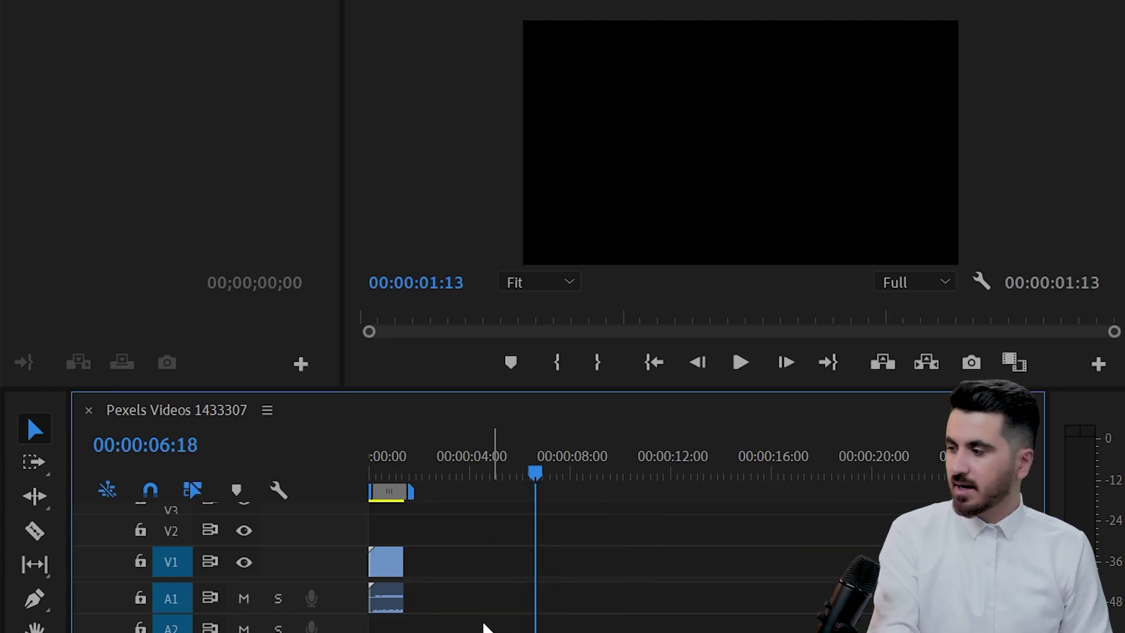
pyautogui.press('Delete')
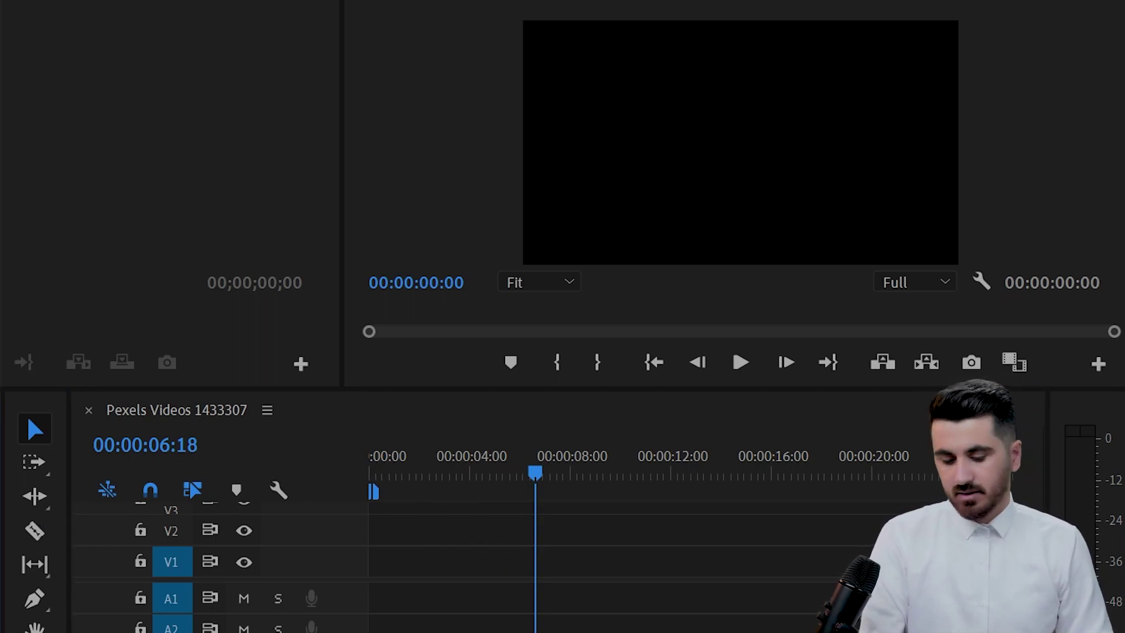
pyautogui.hotkey('ctrl', 'w')
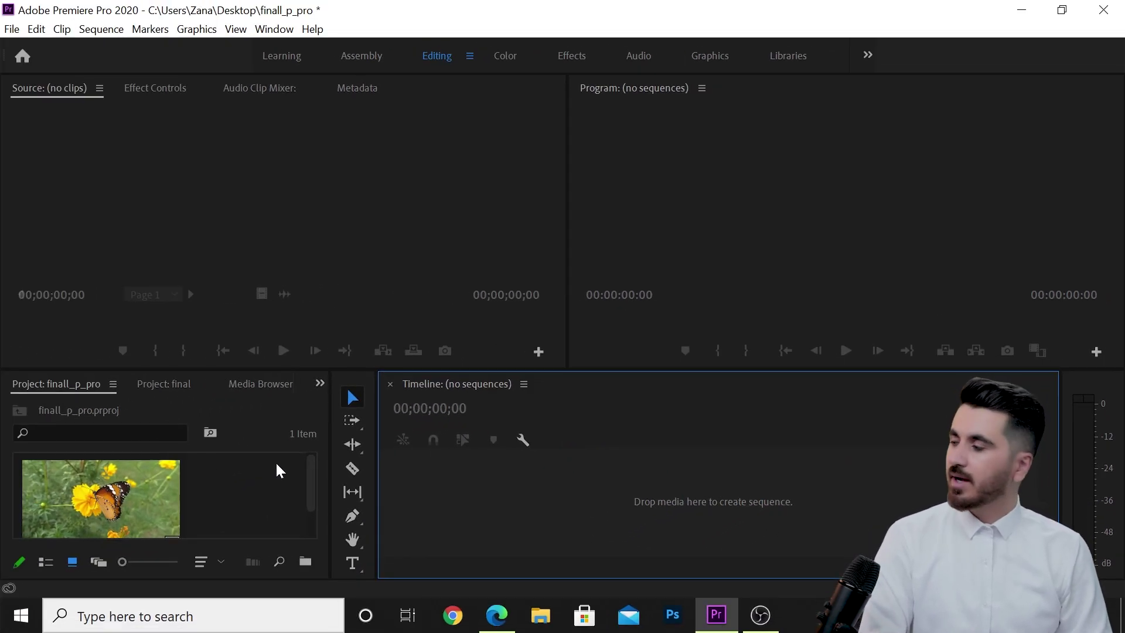
# - Create a new sequence from the imported butterfly video and select its clip in the timeline
pyautogui.moveTo(134, 502); pyautogui.dragTo(439, 484)
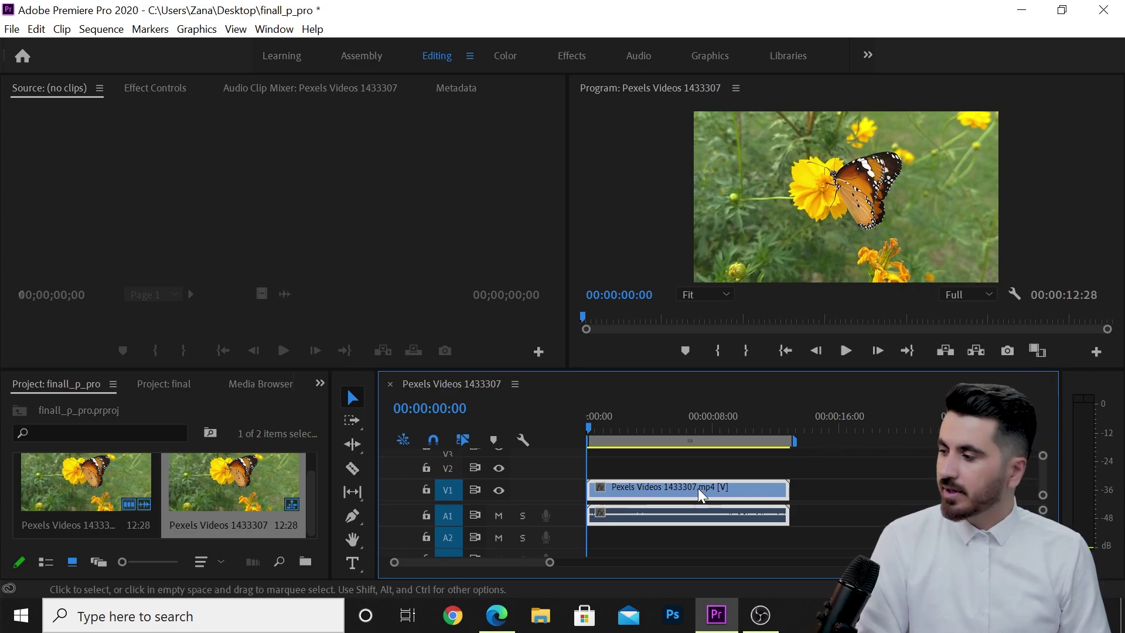
pyautogui.click(658, 460)
pyautogui.click(674, 498)
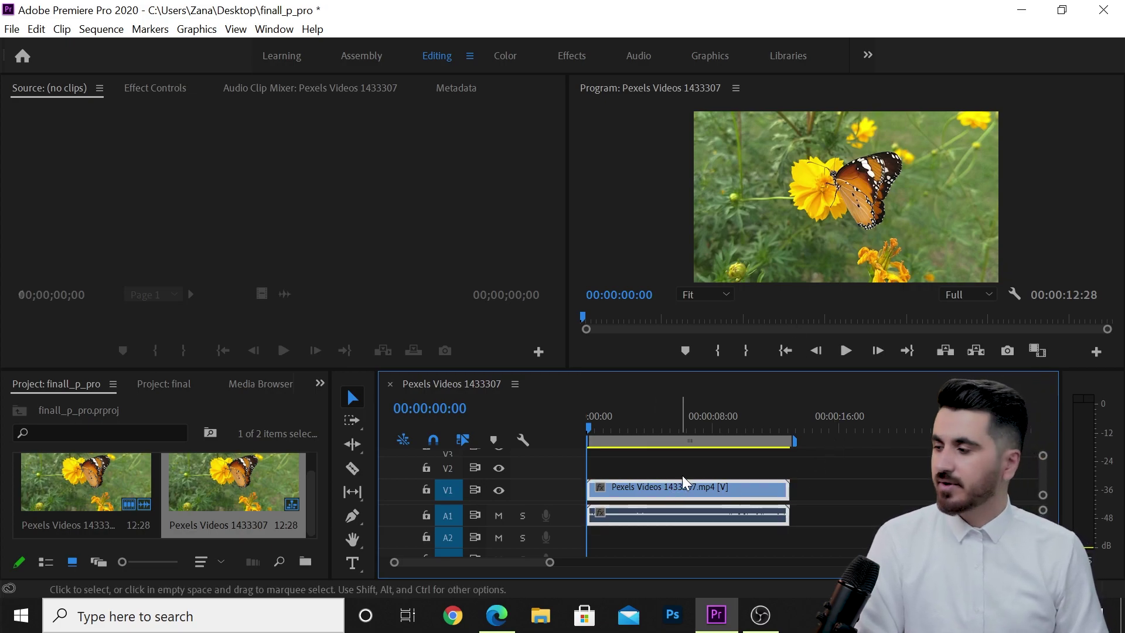
# - Switch to the Color workspace and widen the Lumetri Color area with its Basic Correction settings expanded
pyautogui.click(515, 68)
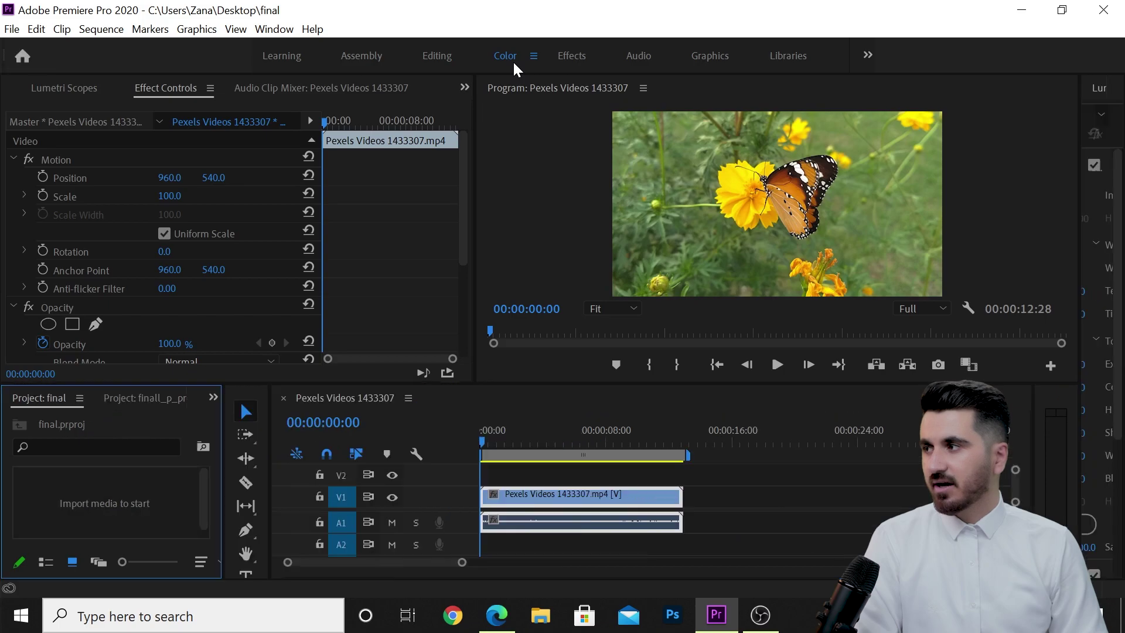
pyautogui.moveTo(1080, 170); pyautogui.dragTo(812, 228)
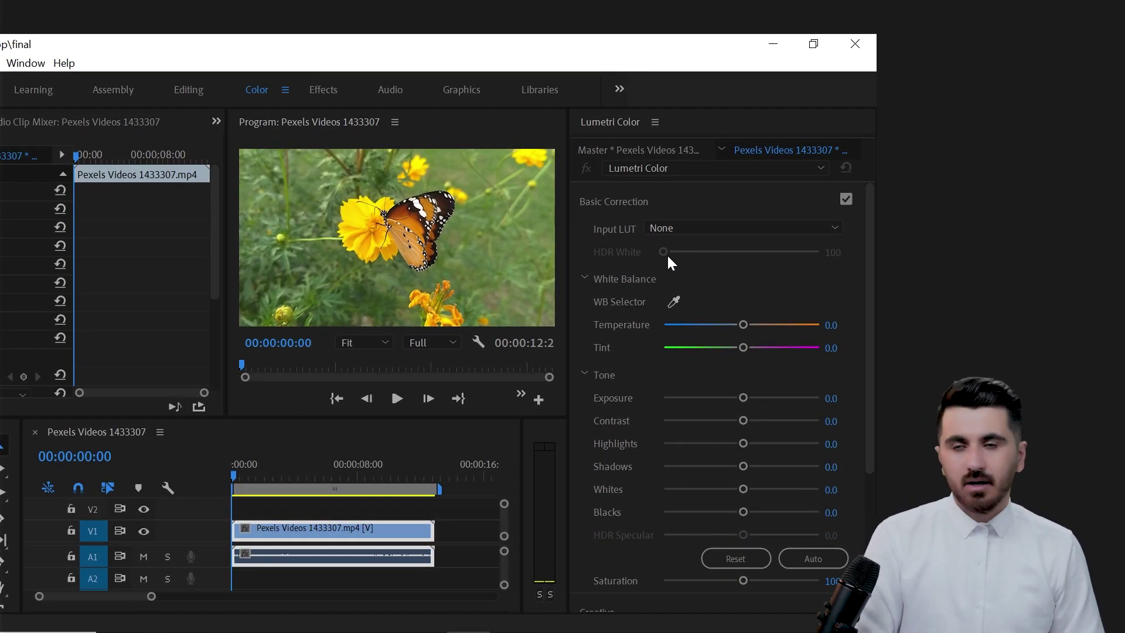
pyautogui.click(678, 201)
pyautogui.click(677, 201)
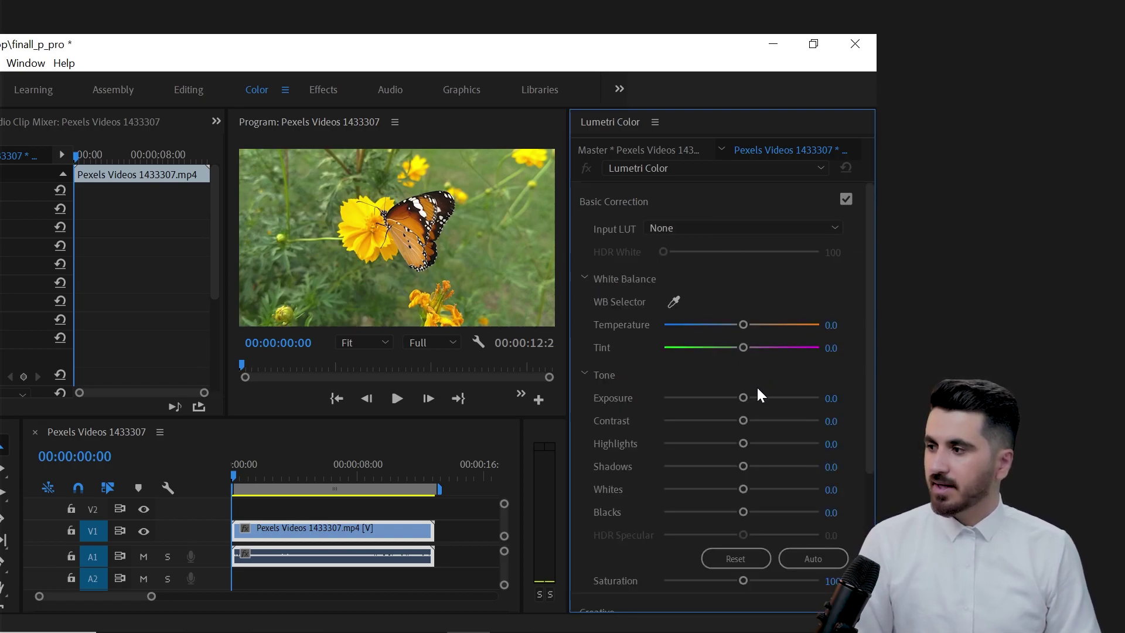
# - In Lumetri Basic Correction, set the clip's Exposure to -0.7, Temperature to 14.6 and Tint to -7.9
pyautogui.moveTo(744, 398); pyautogui.dragTo(731, 413)
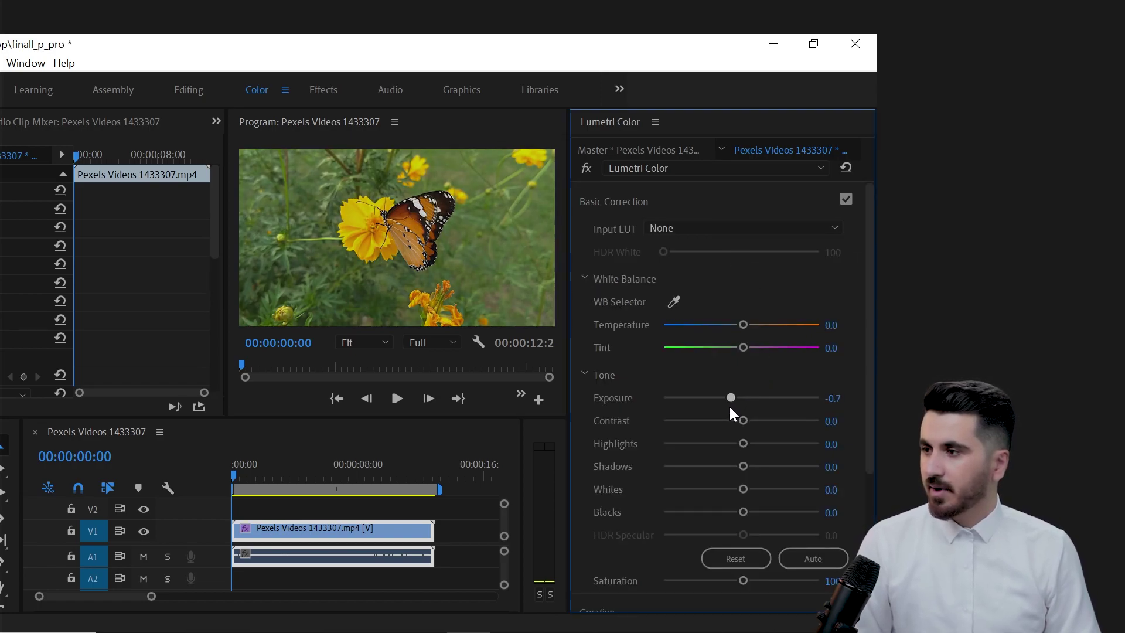
pyautogui.moveTo(739, 329); pyautogui.dragTo(723, 336)
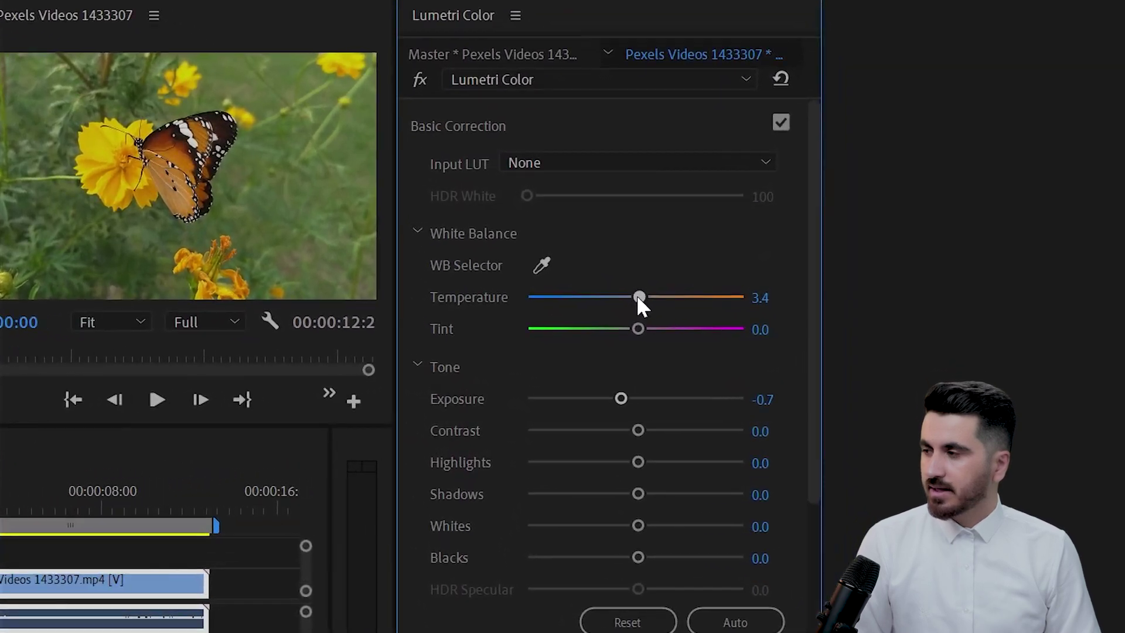
pyautogui.moveTo(607, 310); pyautogui.dragTo(626, 346)
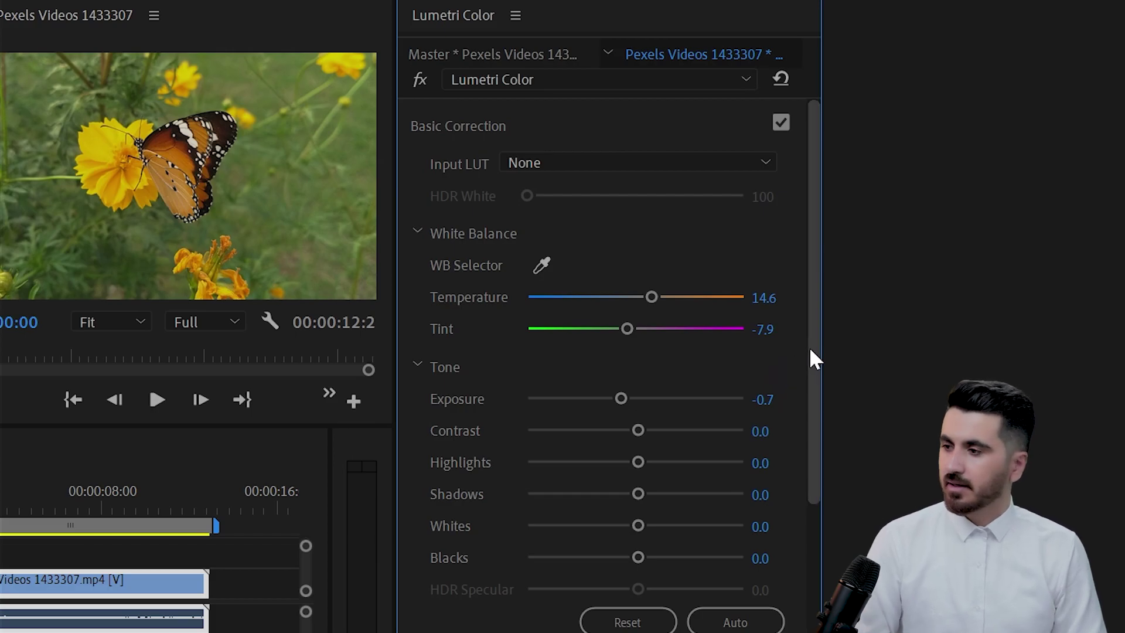
# - Set Contrast to 15.7, Highlights to 32.6, Shadows to -24.7, Whites to 7.9, Blacks to -21.3 and Basic Correction Saturation to 96.6
pyautogui.moveTo(814, 347); pyautogui.dragTo(812, 385)
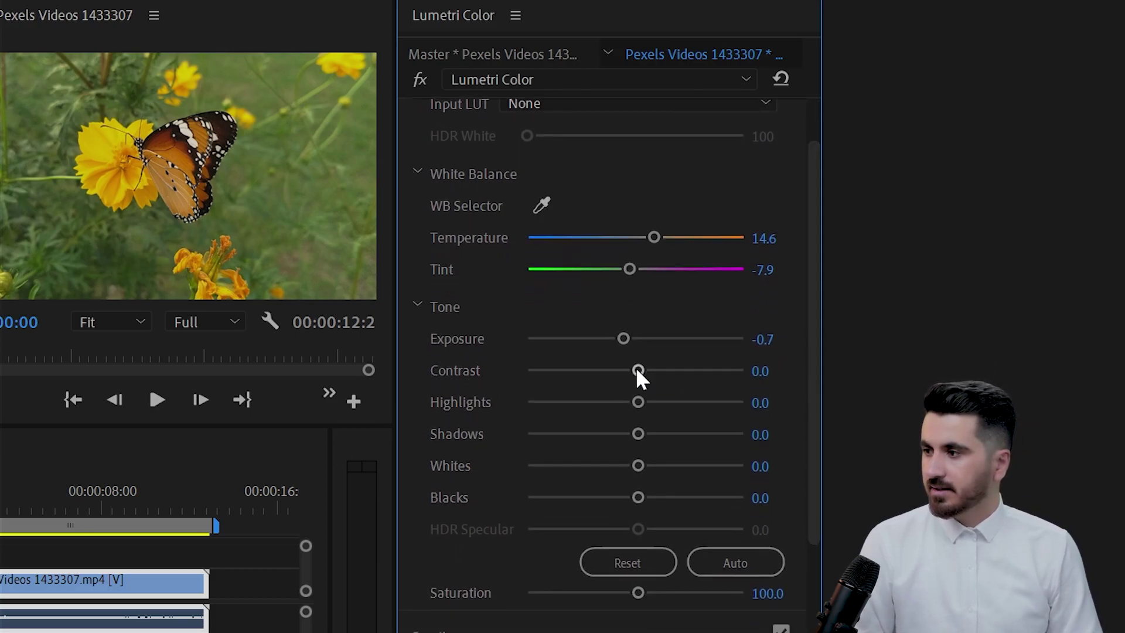
pyautogui.moveTo(637, 370); pyautogui.dragTo(644, 466)
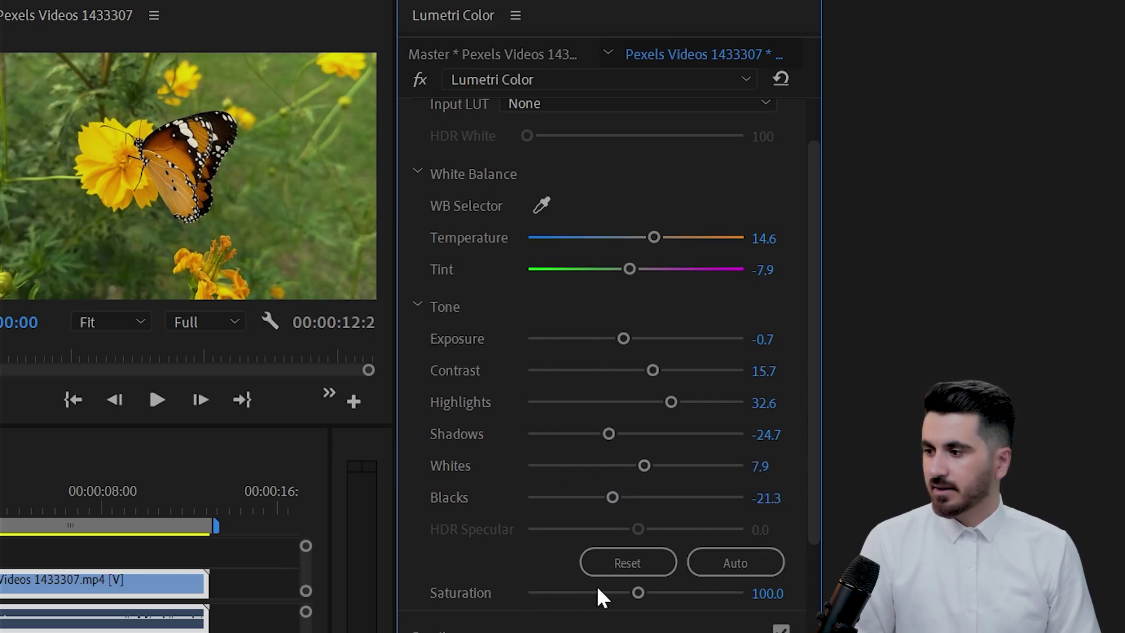
pyautogui.moveTo(638, 592); pyautogui.dragTo(631, 593)
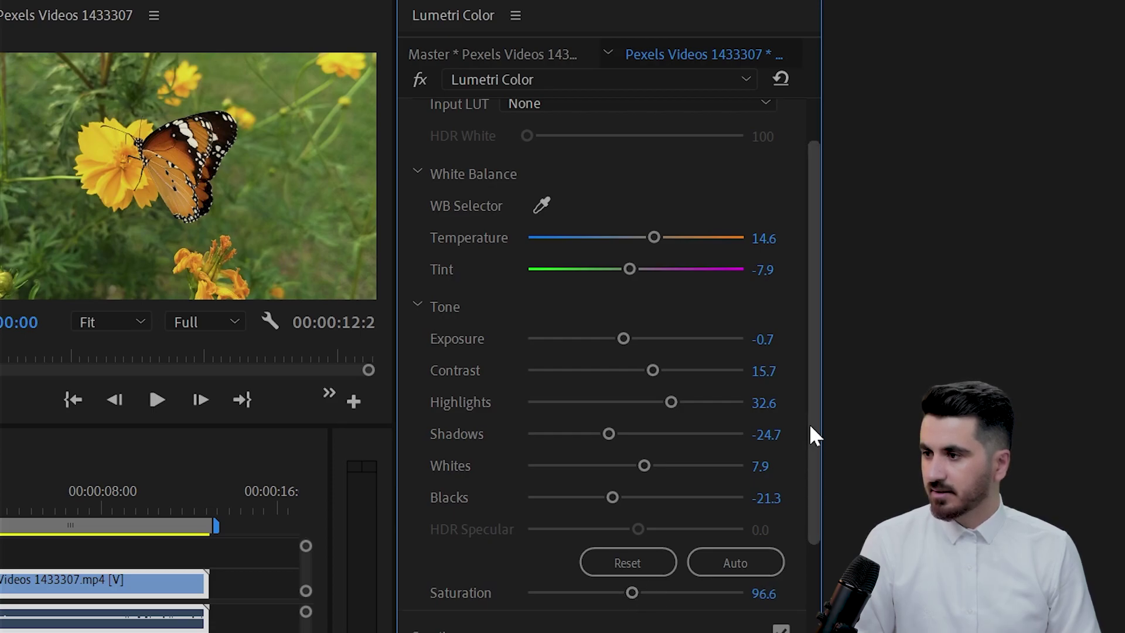
# - In the Creative adjustments, set Faded Film to 9.6, Sharpen to 9.0, Vibrance to 31.5 and Saturation to 104.5
pyautogui.scroll(-5, 807, 459)
pyautogui.click(501, 445)
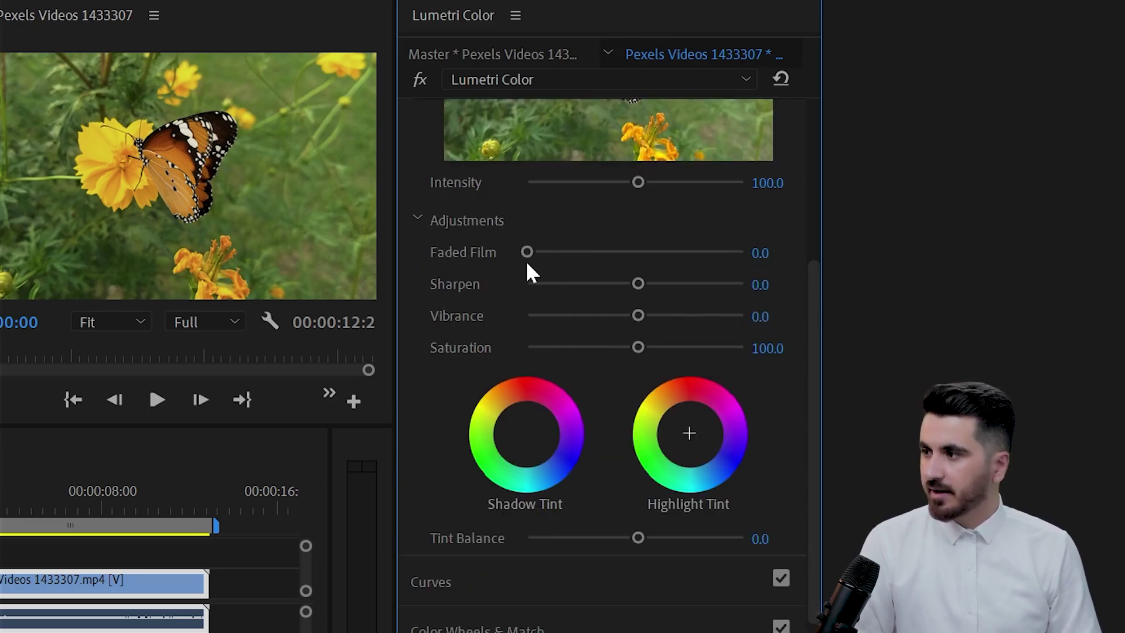
pyautogui.moveTo(527, 252); pyautogui.dragTo(546, 253)
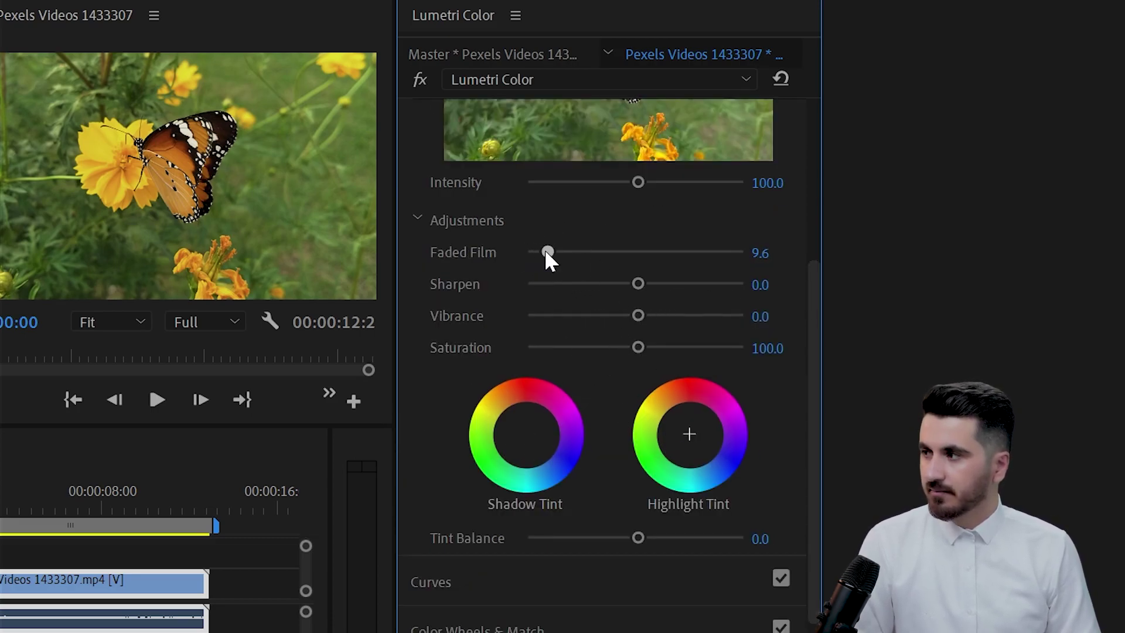
pyautogui.moveTo(638, 283); pyautogui.dragTo(644, 284)
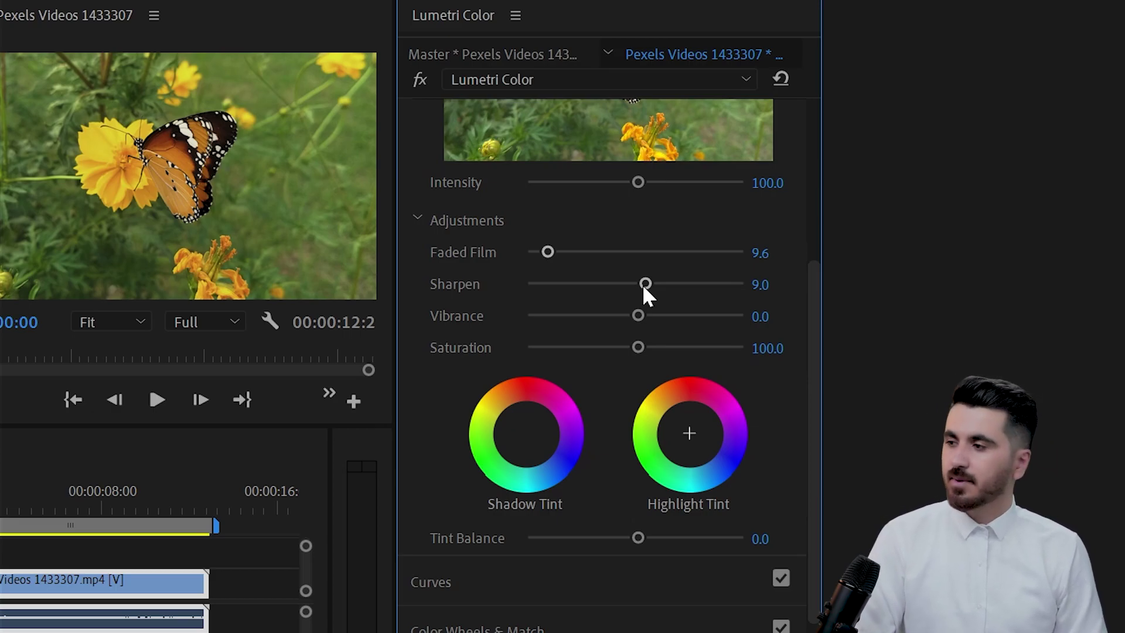
pyautogui.moveTo(641, 316); pyautogui.dragTo(627, 350)
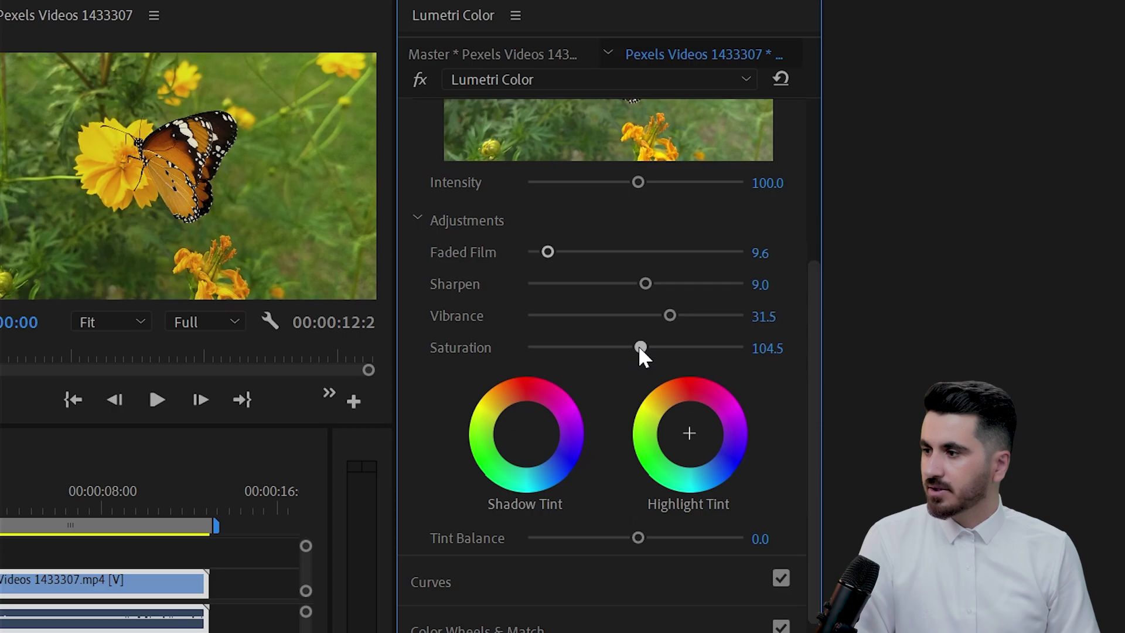
# - Shift the Shadow Tint toward blue and the Highlight Tint slightly toward violet, and open the Curves settings
pyautogui.moveTo(526, 434); pyautogui.dragTo(547, 444)
pyautogui.moveTo(688, 442)
pyautogui.mouseDown()
pyautogui.moveTo(679, 425)
pyautogui.moveTo(668, 429)
pyautogui.moveTo(699, 430)
pyautogui.mouseUp()
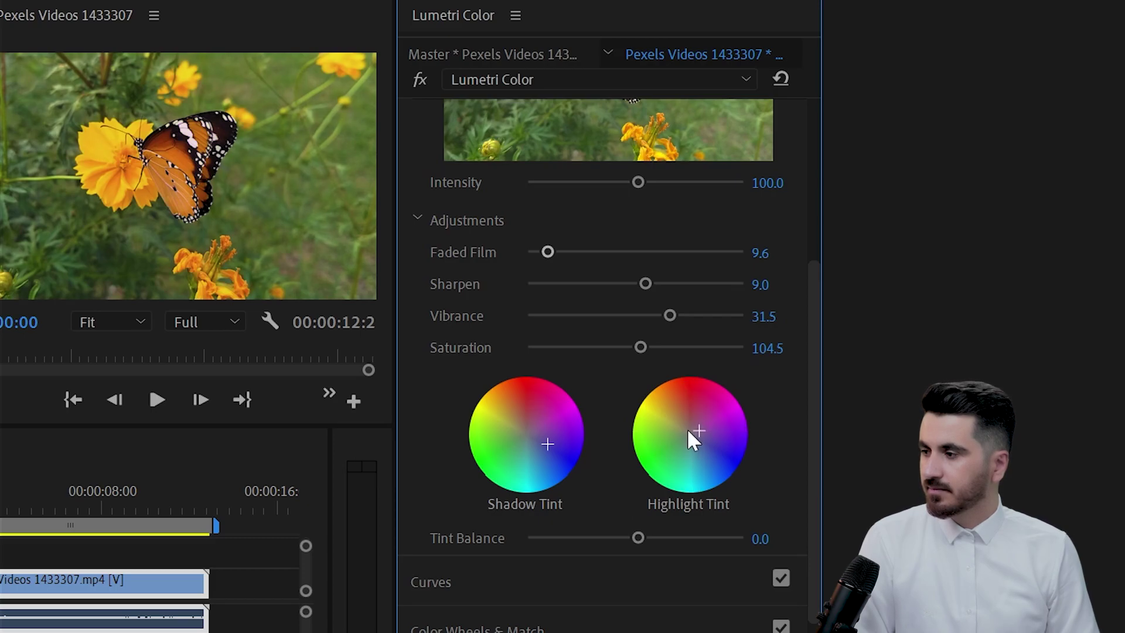
pyautogui.click(500, 100)
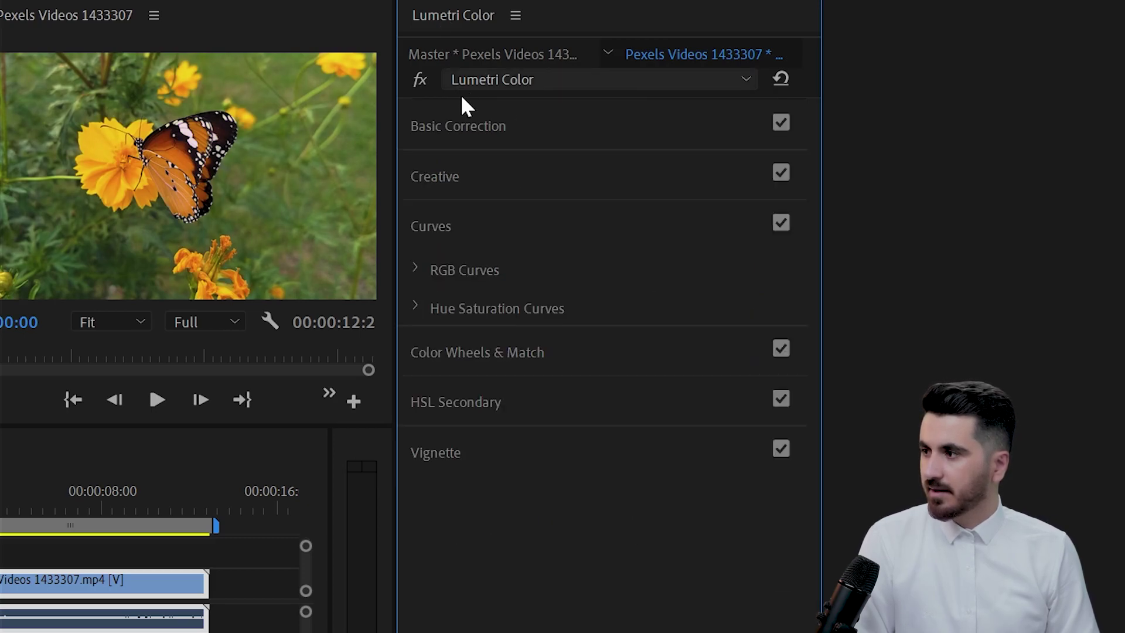
# - Open RGB Curves and bend the white master curve slightly downward with one shadow point and one highlight point
pyautogui.click(464, 270)
pyautogui.scroll(-4, 589, 392)
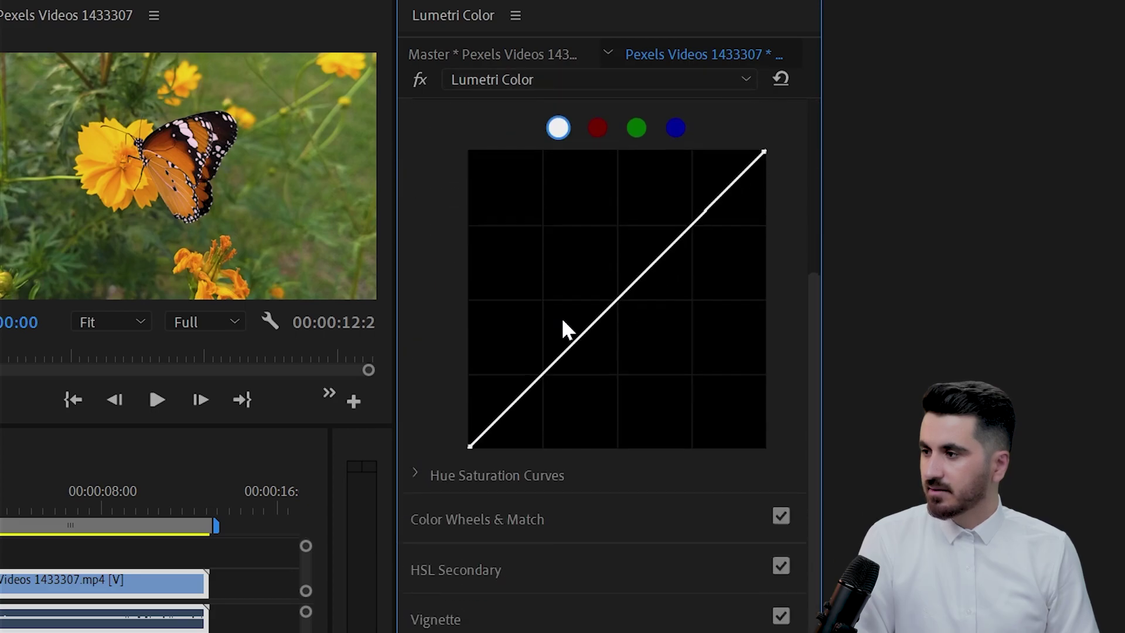
pyautogui.click(607, 311)
pyautogui.moveTo(606, 316); pyautogui.dragTo(571, 348)
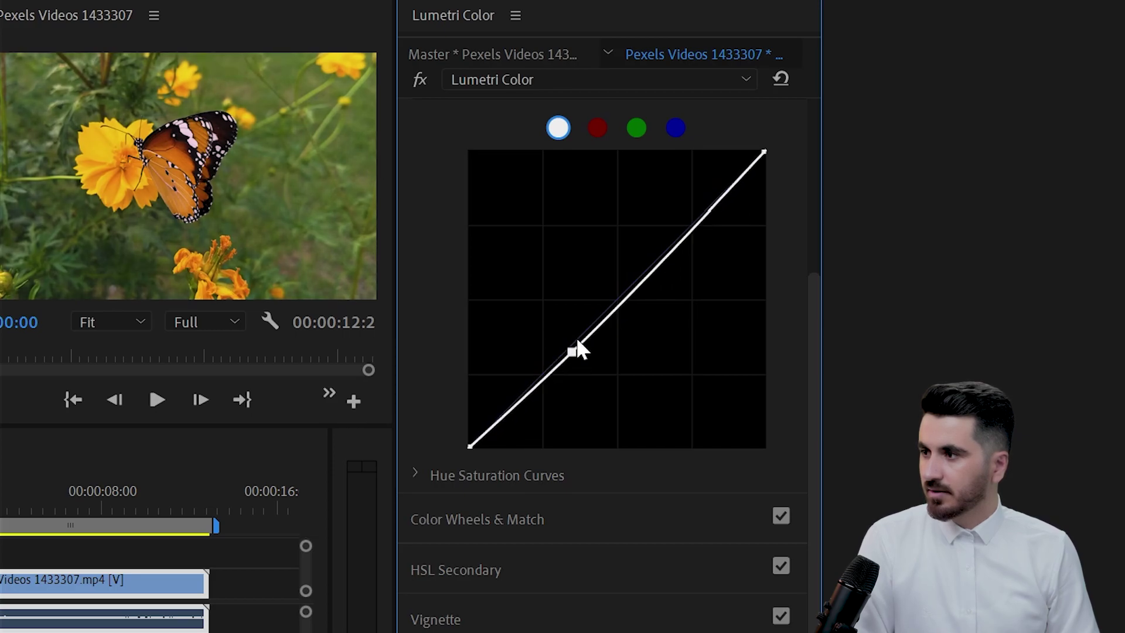
pyautogui.moveTo(666, 256); pyautogui.dragTo(684, 240)
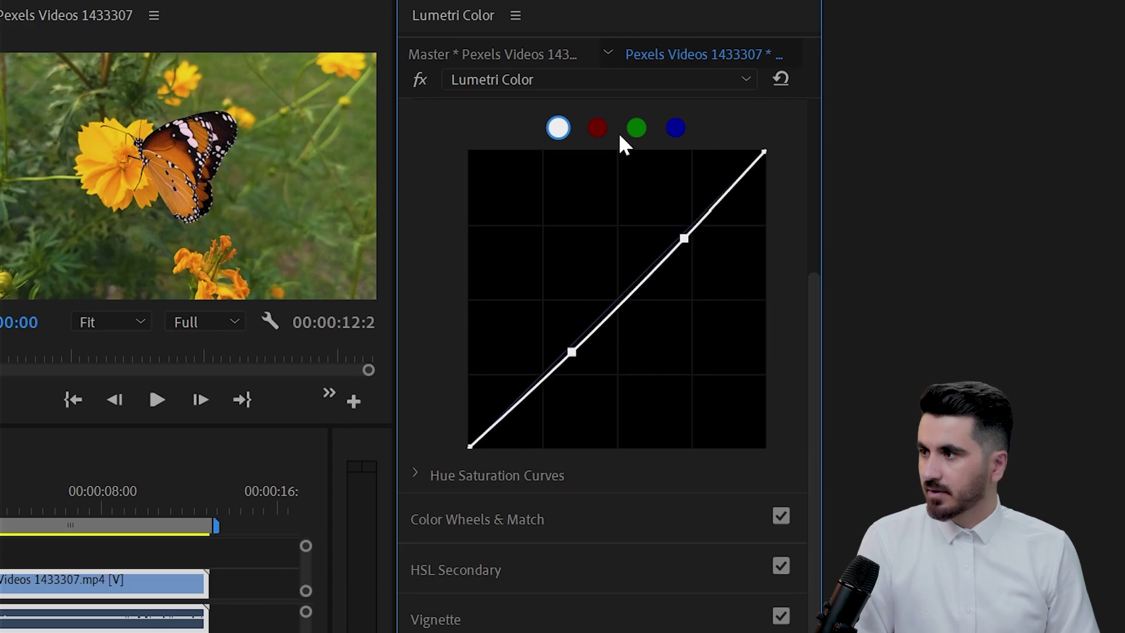
# - On the red RGB curve, anchor a point in the shadows and pull a highlight point slightly below the diagonal
pyautogui.click(595, 126)
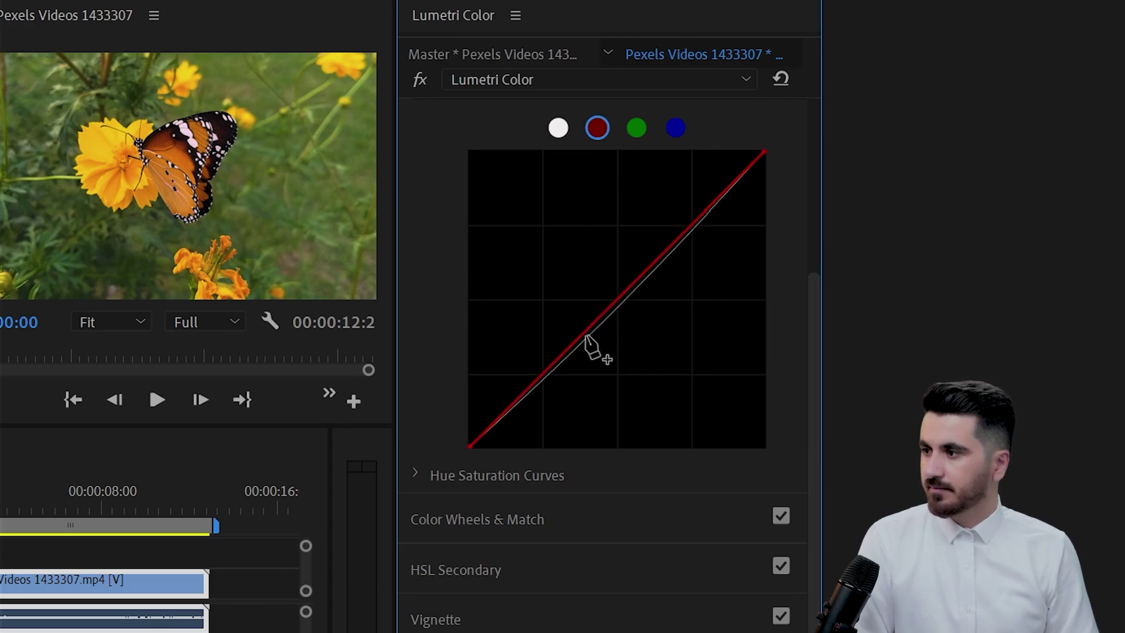
pyautogui.click(554, 367)
pyautogui.moveTo(554, 368); pyautogui.dragTo(525, 387)
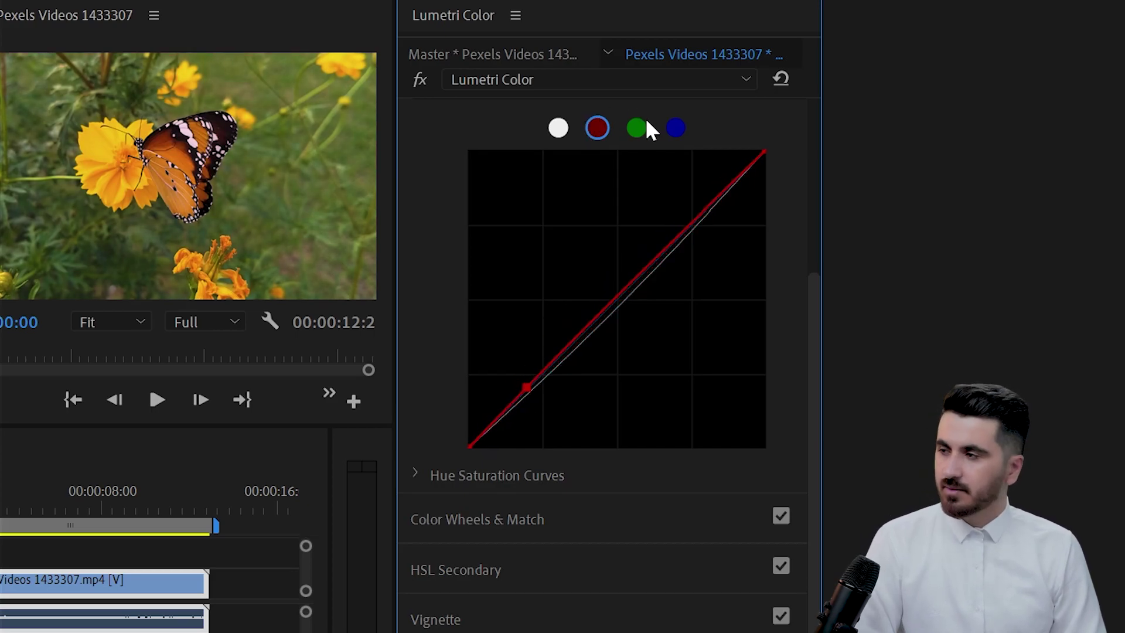
pyautogui.click(697, 215)
pyautogui.moveTo(697, 215); pyautogui.dragTo(699, 239)
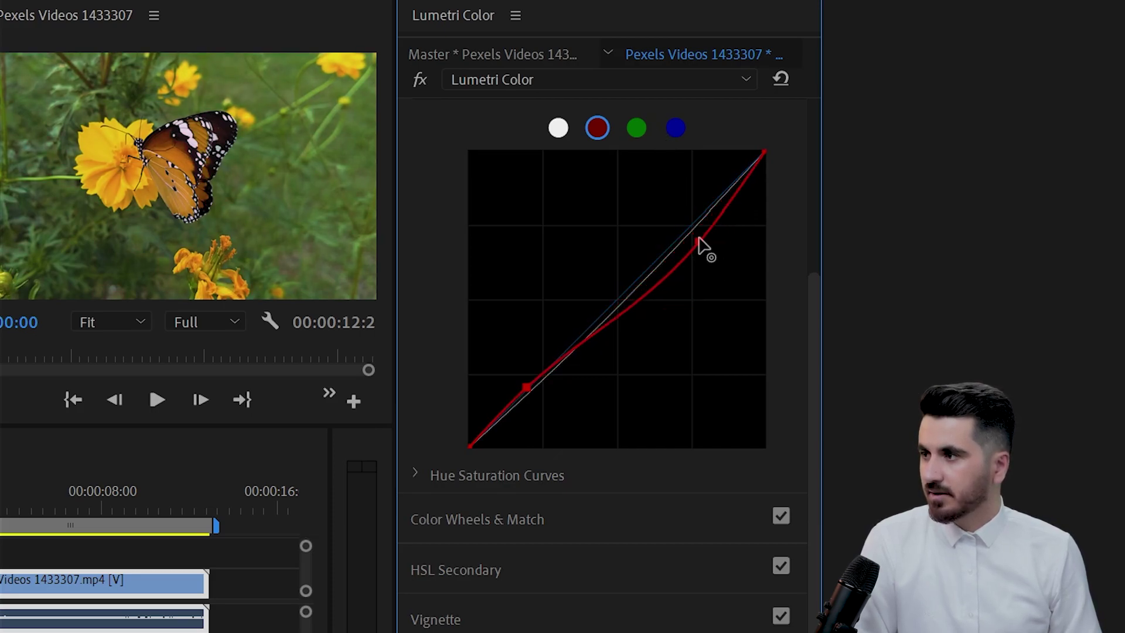
# - Lower the green curve's midtones slightly, and give the blue curve raised highlights and lowered shadows
pyautogui.click(637, 136)
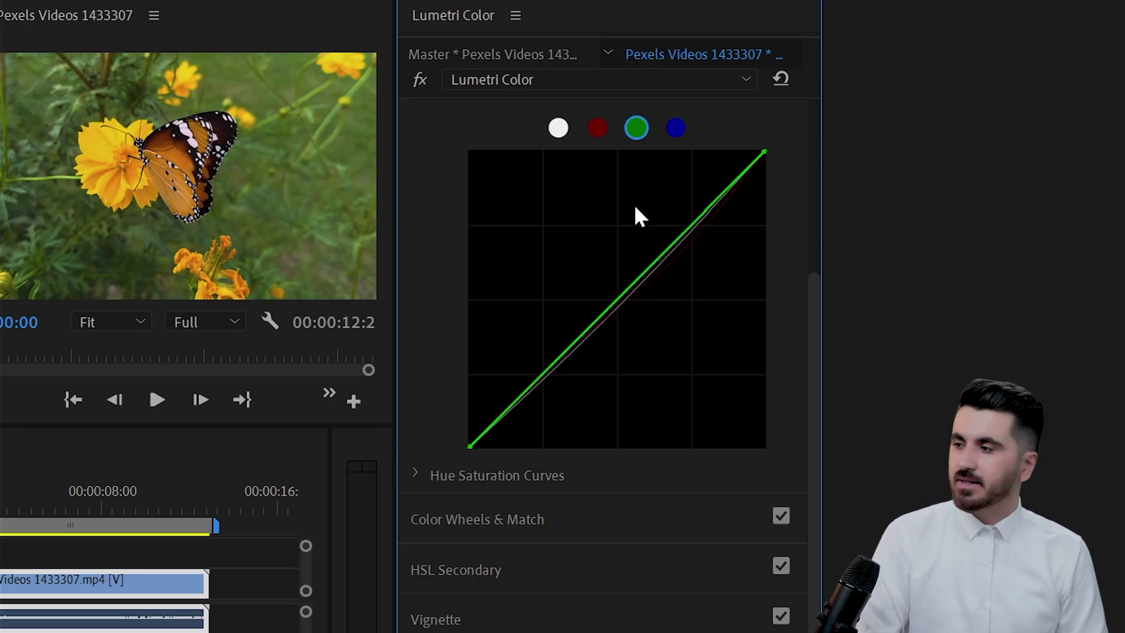
pyautogui.moveTo(635, 276)
pyautogui.mouseDown()
pyautogui.moveTo(635, 310)
pyautogui.moveTo(631, 289)
pyautogui.mouseUp()
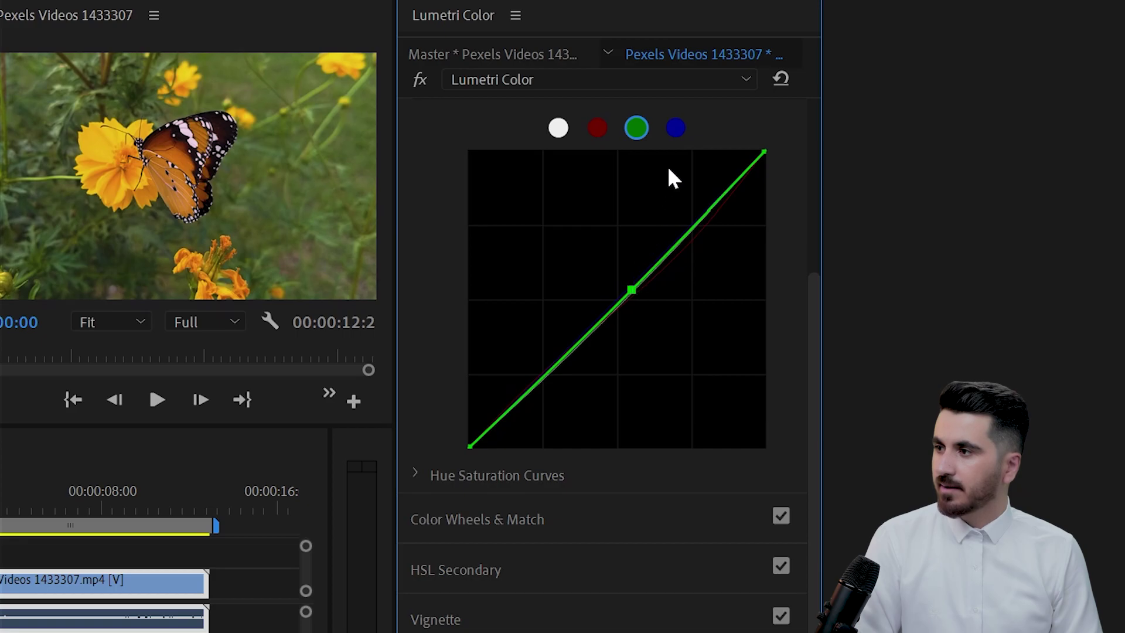
pyautogui.click(675, 128)
pyautogui.moveTo(713, 206); pyautogui.dragTo(722, 188)
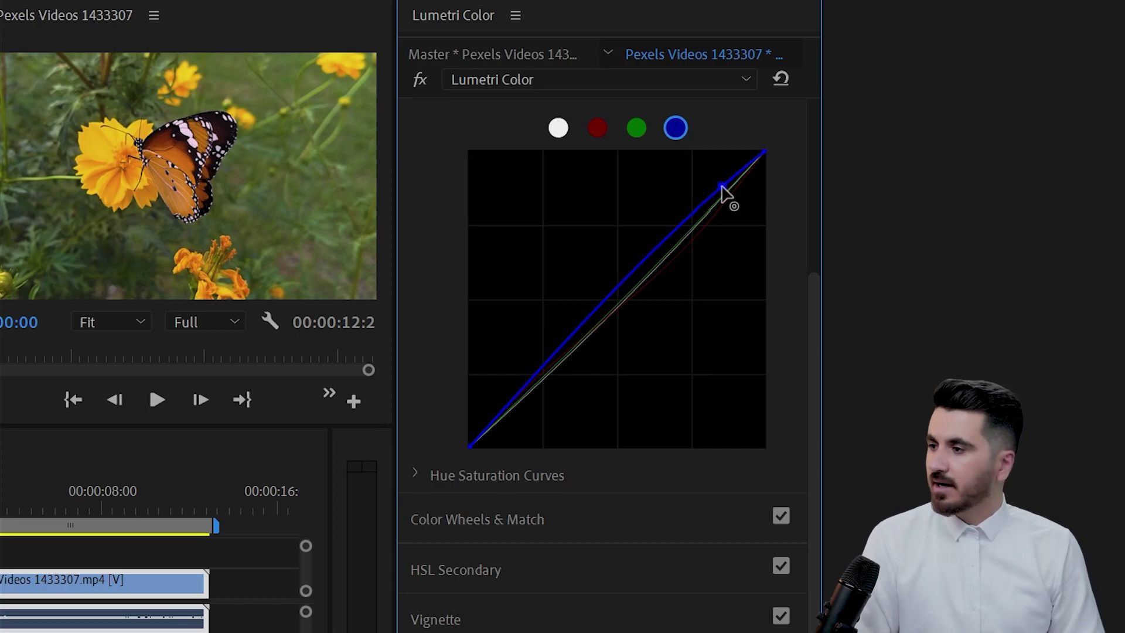
pyautogui.moveTo(577, 348)
pyautogui.mouseDown()
pyautogui.moveTo(577, 377)
pyautogui.moveTo(568, 364)
pyautogui.mouseUp()
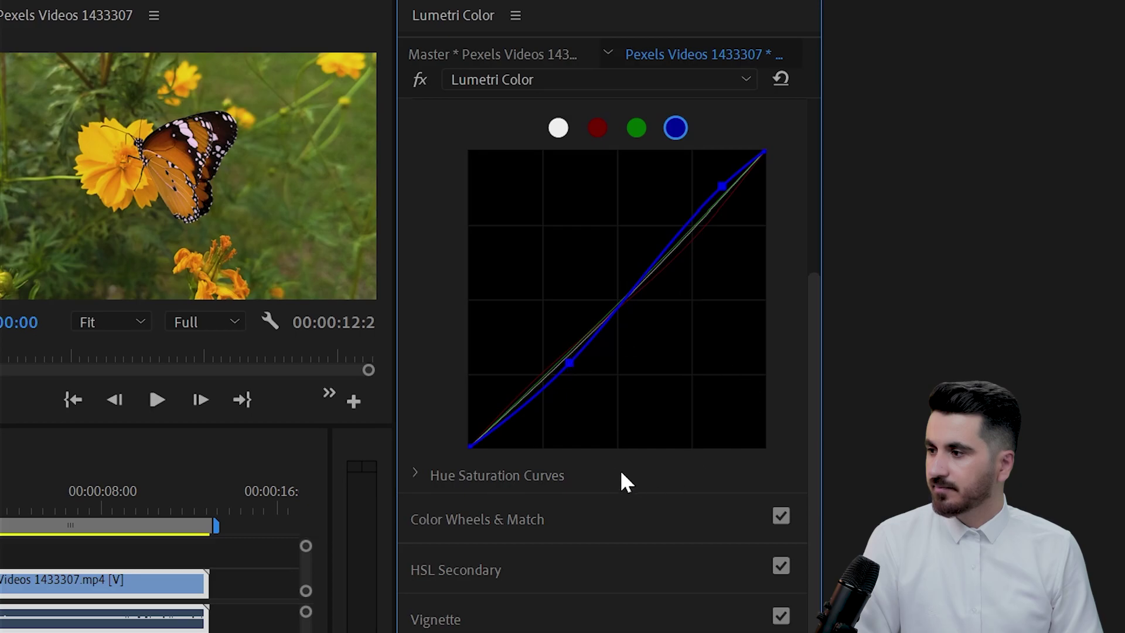
# - On Hue vs Sat, anchor red and pull the green-cyan hues down; add orange and blue points on the Hue vs Hue line
pyautogui.click(419, 474)
pyautogui.scroll(-5, 593, 412)
pyautogui.moveTo(445, 330)
pyautogui.mouseDown()
pyautogui.moveTo(440, 310)
pyautogui.moveTo(438, 321)
pyautogui.mouseUp()
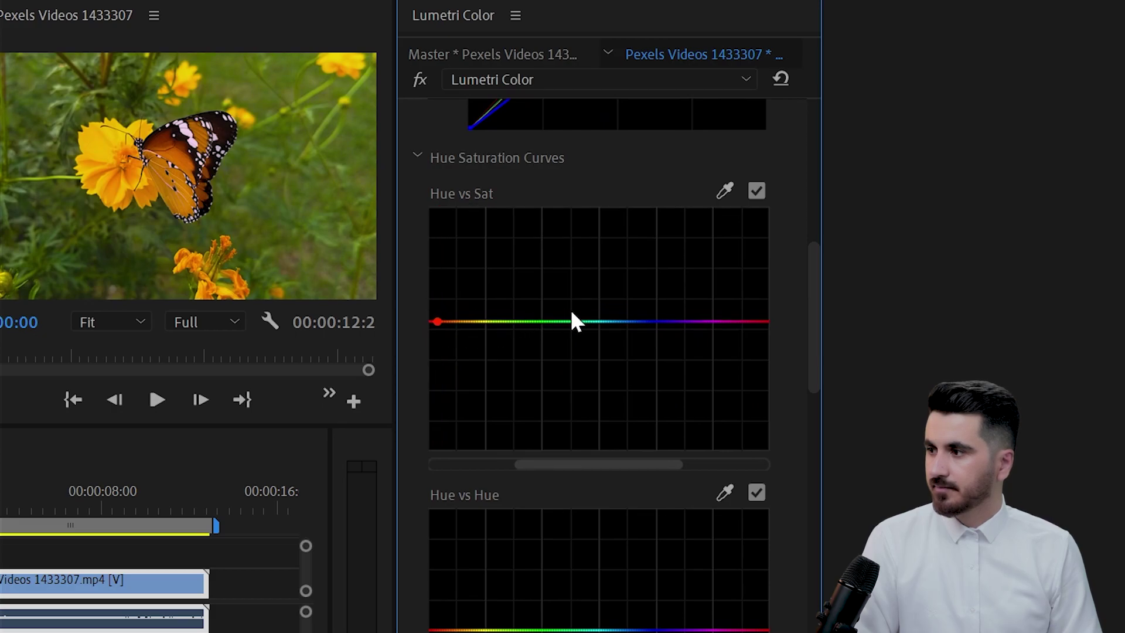
pyautogui.moveTo(573, 322); pyautogui.dragTo(572, 381)
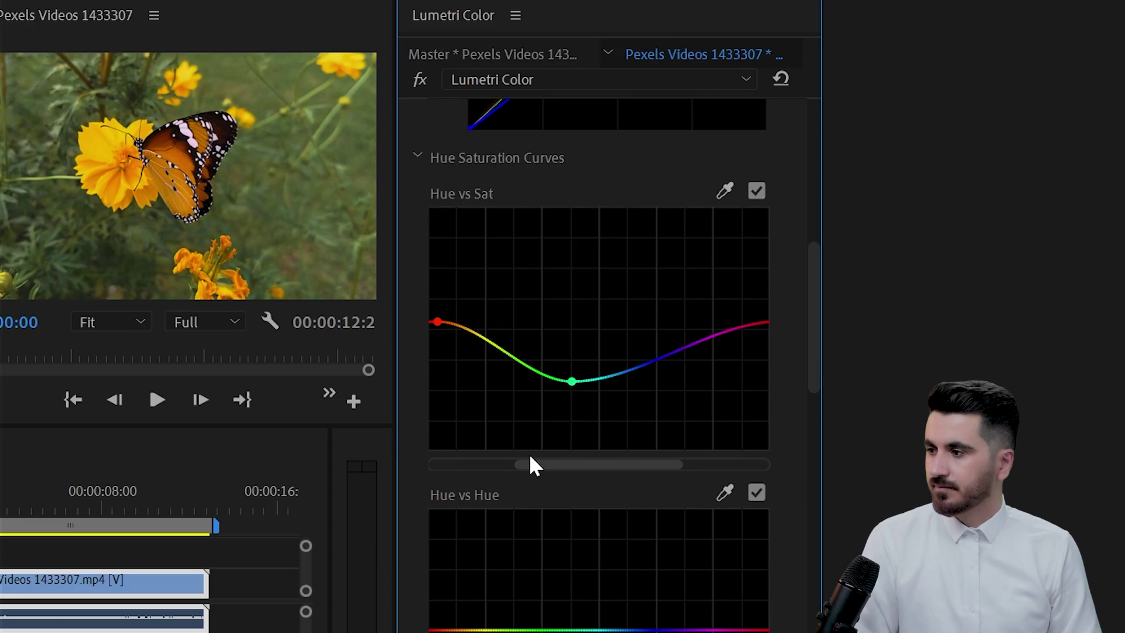
pyautogui.moveTo(446, 628)
pyautogui.mouseDown()
pyautogui.moveTo(444, 595)
pyautogui.moveTo(447, 628)
pyautogui.mouseUp()
pyautogui.moveTo(609, 630)
pyautogui.mouseDown()
pyautogui.moveTo(615, 611)
pyautogui.moveTo(623, 629)
pyautogui.mouseUp()
# - Sample the butterfly's orange wing for the Hue vs Luma curve and raise its middle point slightly, toward yellow
pyautogui.moveTo(810, 373); pyautogui.dragTo(812, 487)
pyautogui.click(724, 340)
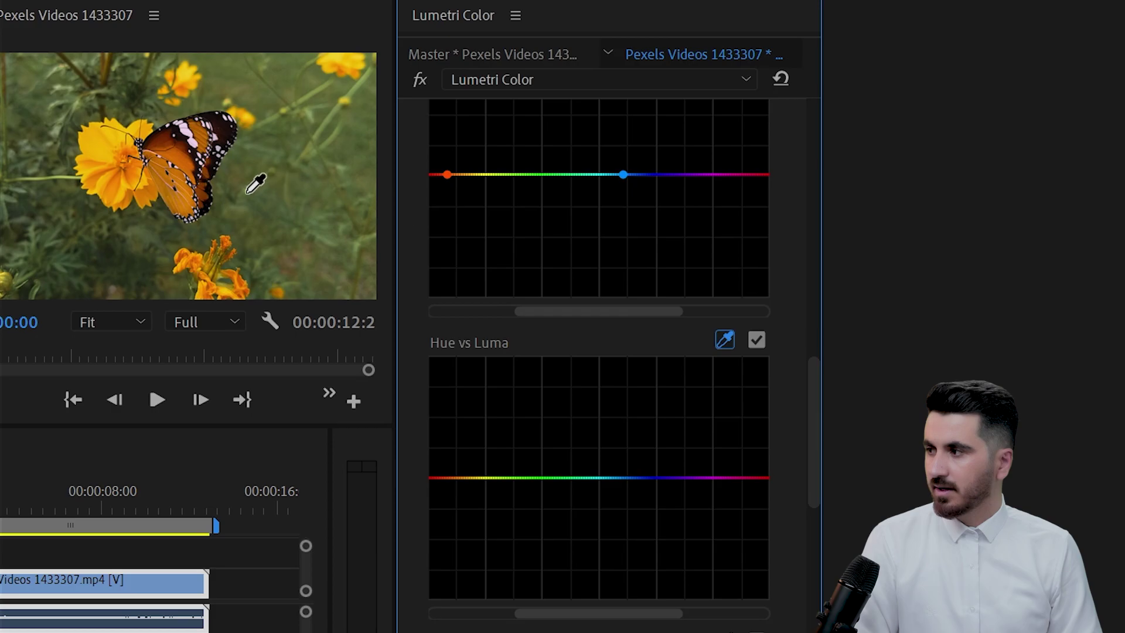
pyautogui.click(176, 176)
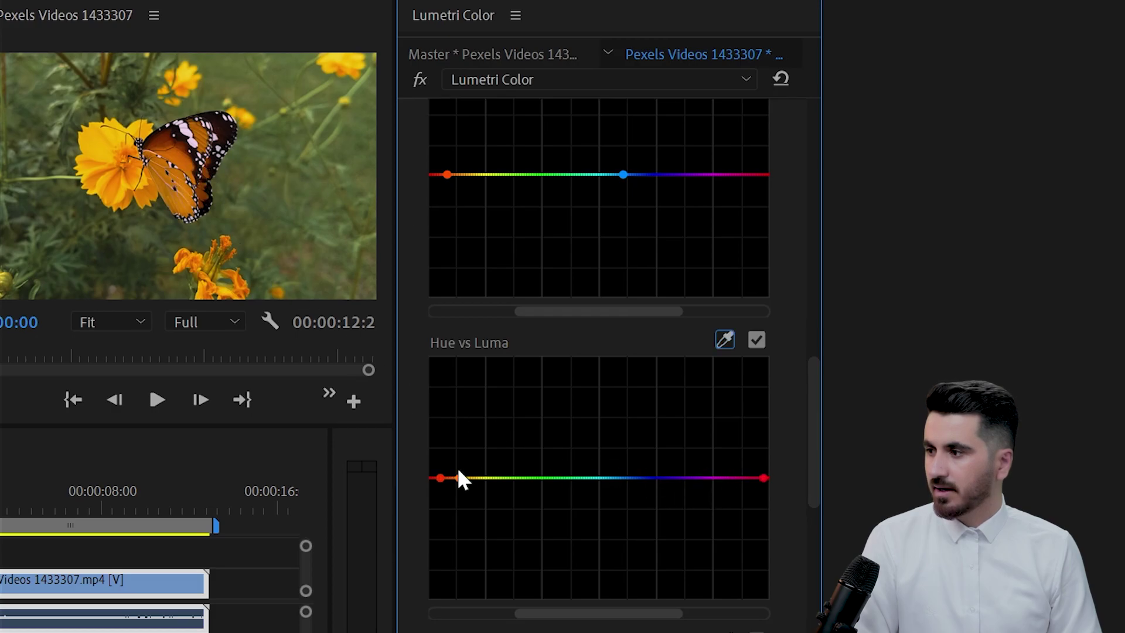
pyautogui.moveTo(460, 479); pyautogui.dragTo(484, 459)
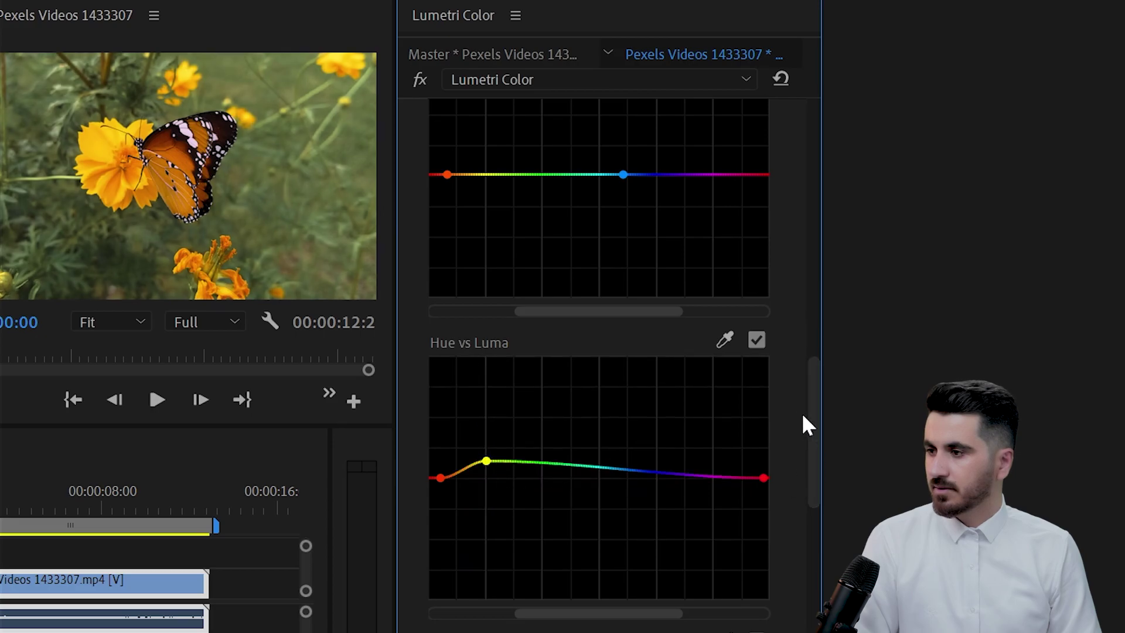
# - Sample the yellow flower for Luma vs Sat and shape its points to raise saturation in the brighter tones
pyautogui.scroll(-9, 814, 445)
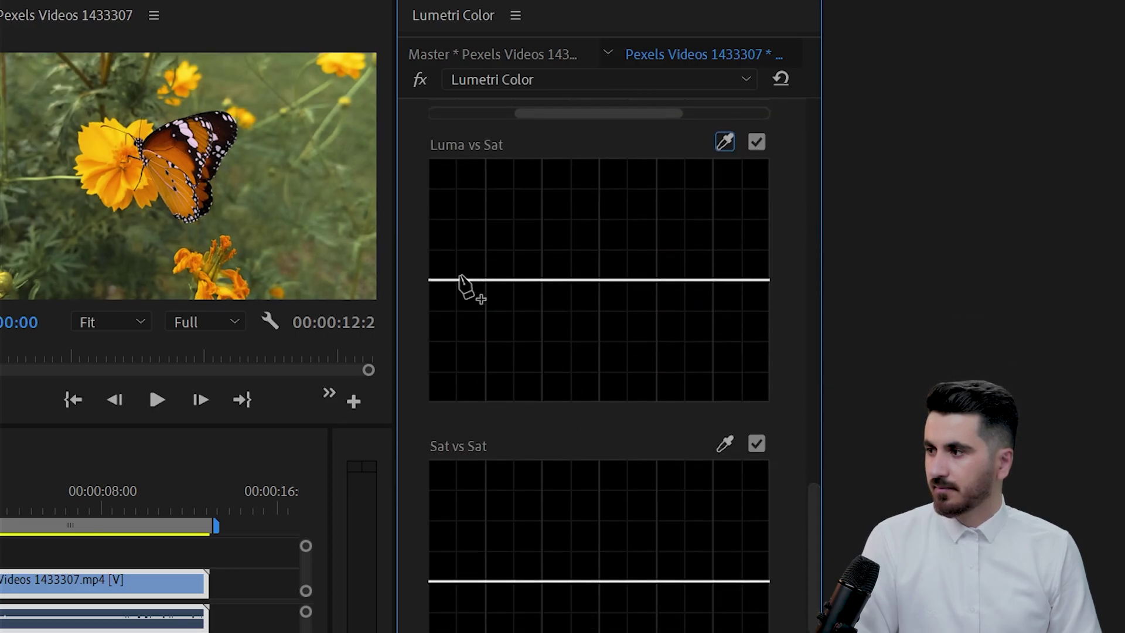
pyautogui.click(106, 150)
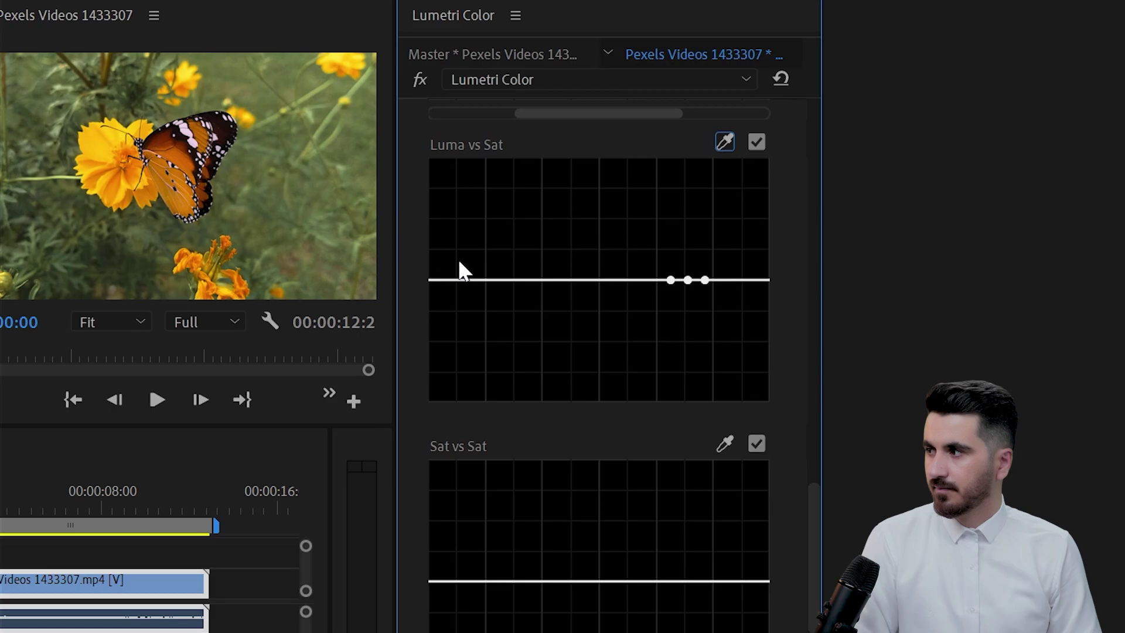
pyautogui.moveTo(670, 280); pyautogui.dragTo(723, 261)
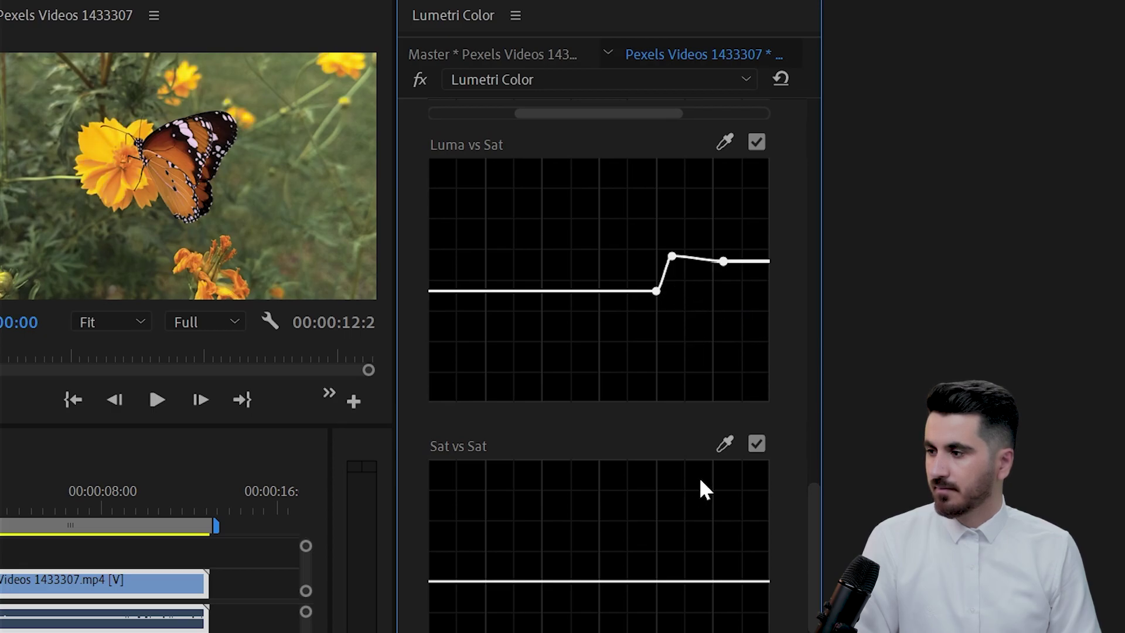
# - Add Sat vs Sat points, including a sample of the green background, and pull one point down to desaturate the low-saturation colors
pyautogui.scroll(-5, 552, 372)
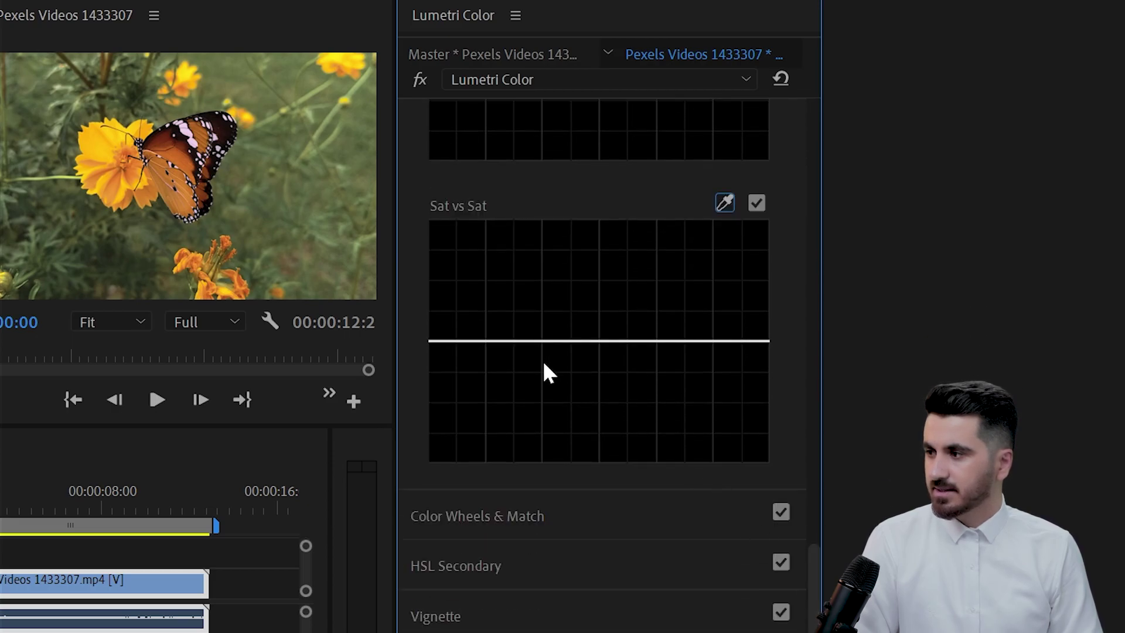
pyautogui.click(464, 341)
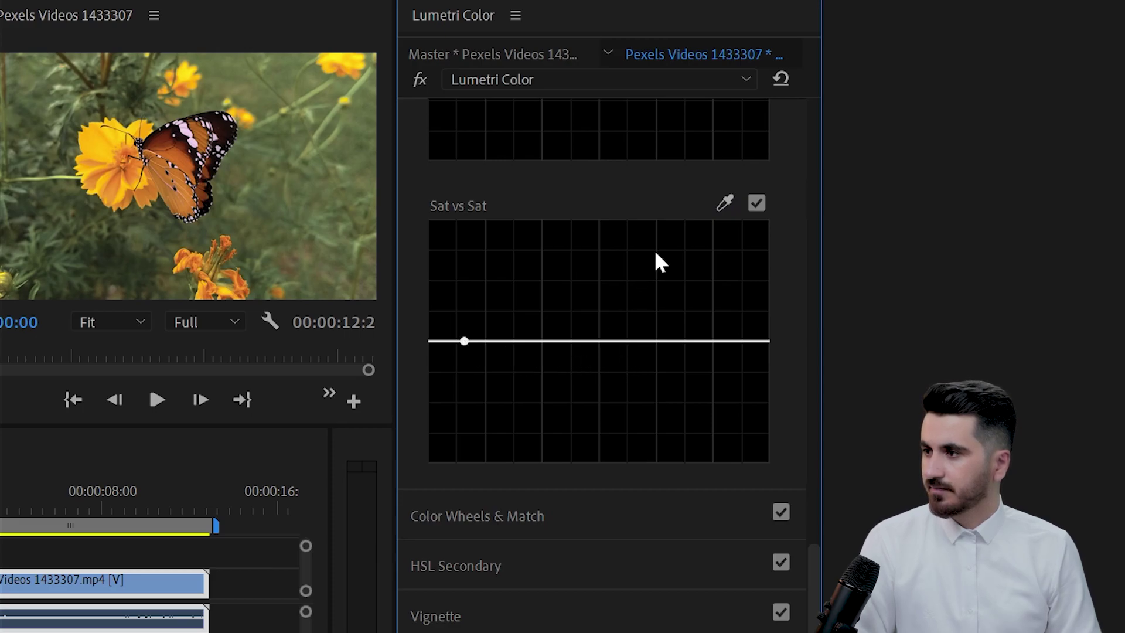
pyautogui.click(154, 264)
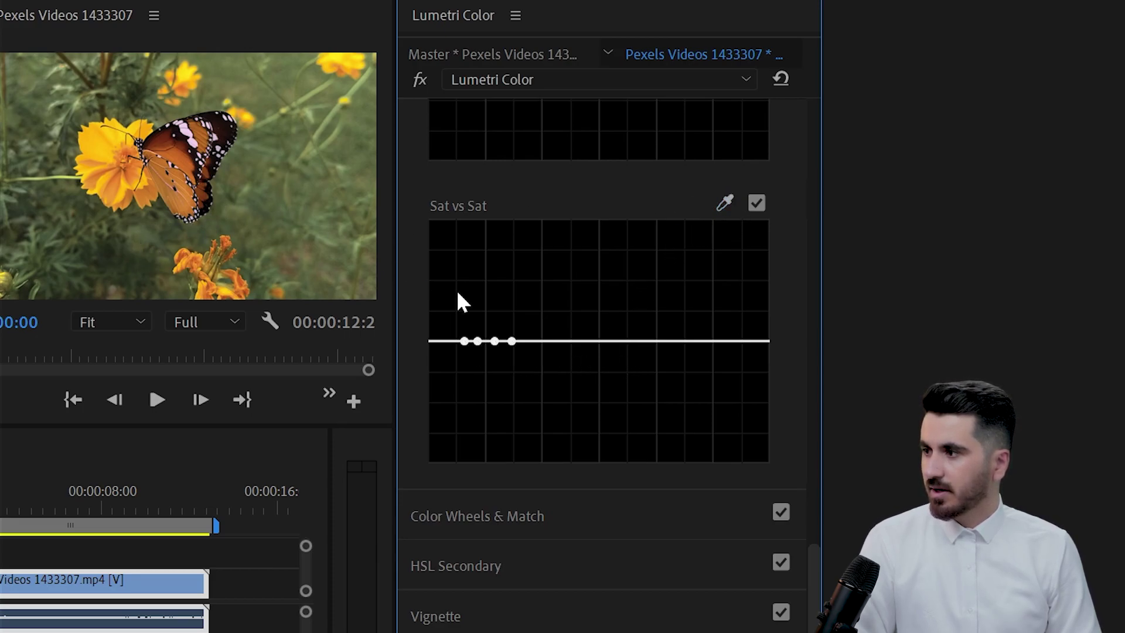
pyautogui.moveTo(497, 346); pyautogui.dragTo(505, 408)
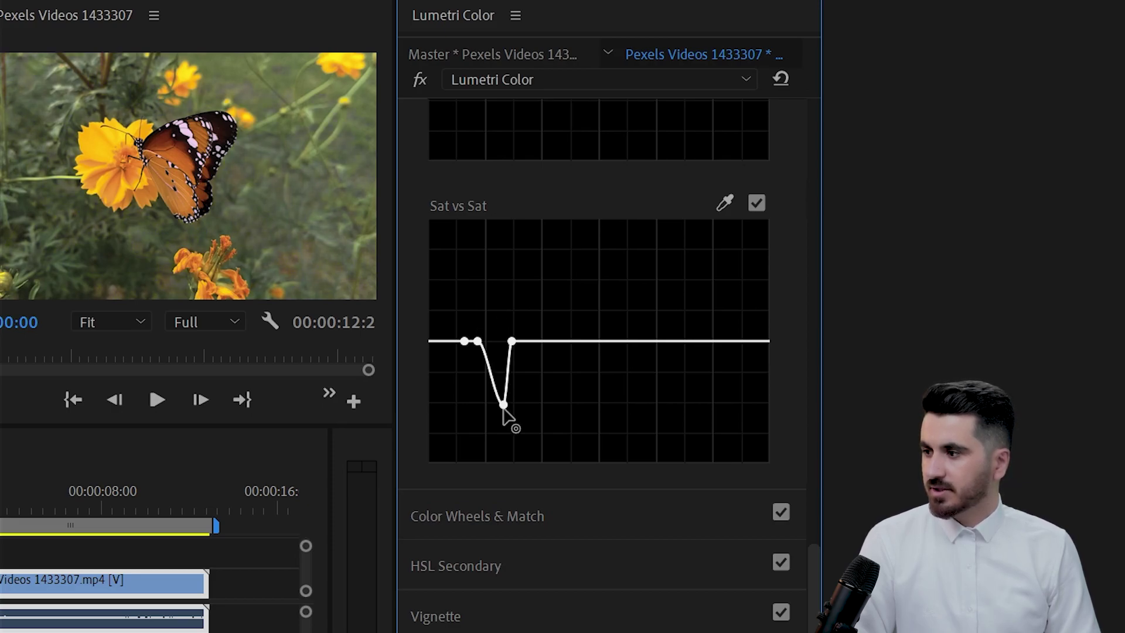
pyautogui.moveTo(503, 406); pyautogui.dragTo(511, 407)
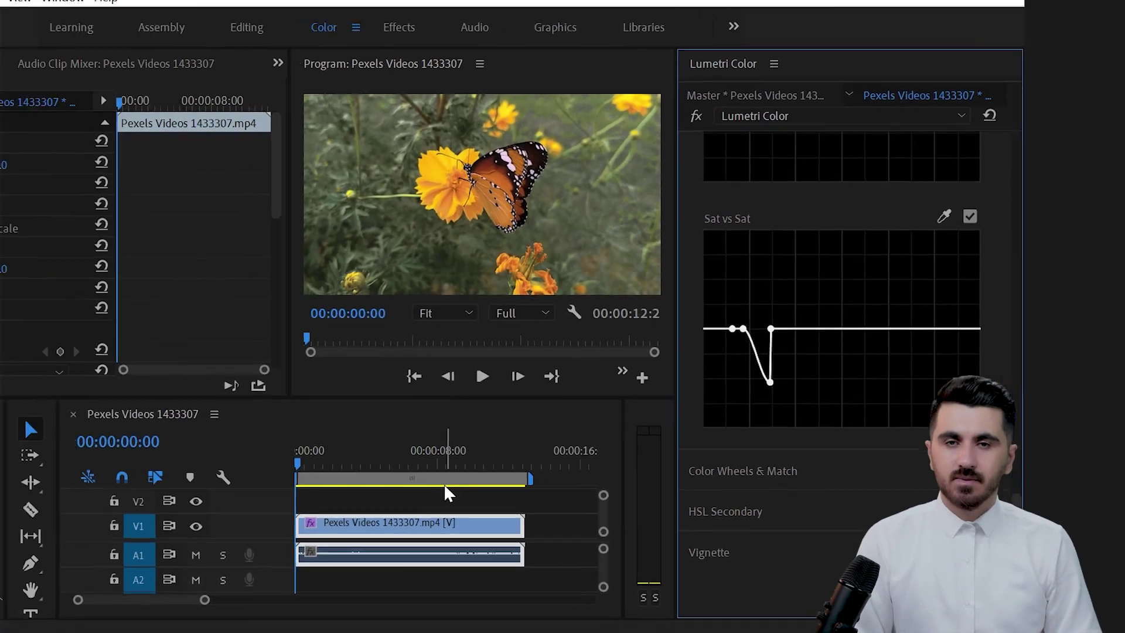
# - Toggle the whole Lumetri Color effect off and on to compare the clip before and after grading
pyautogui.scroll(1, 891, 152)
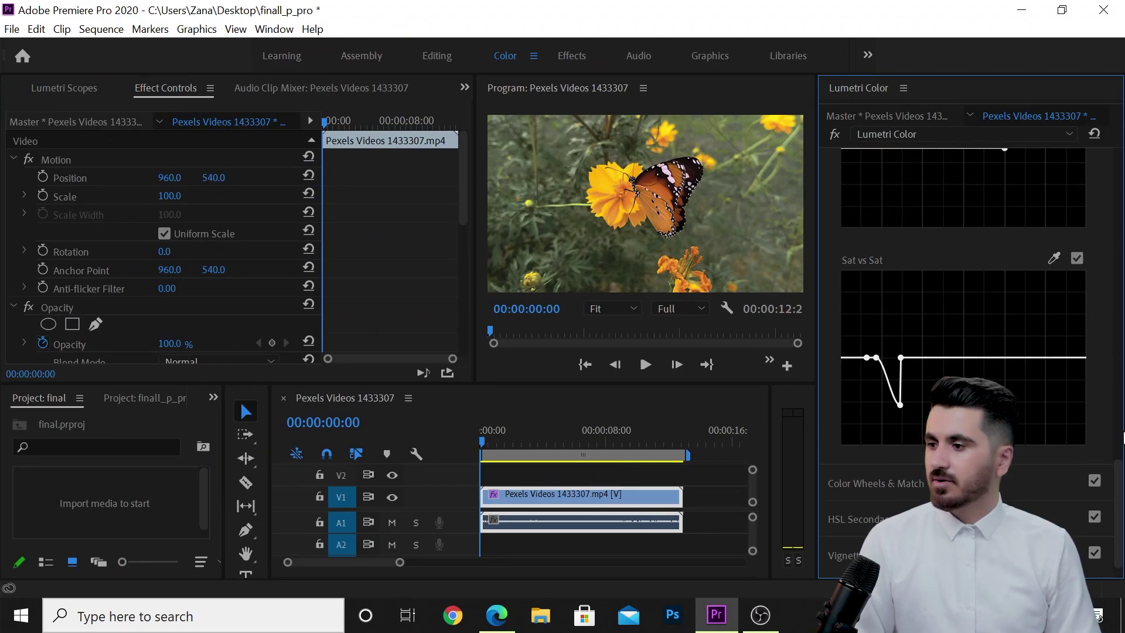
pyautogui.moveTo(1120, 488); pyautogui.dragTo(1006, 158)
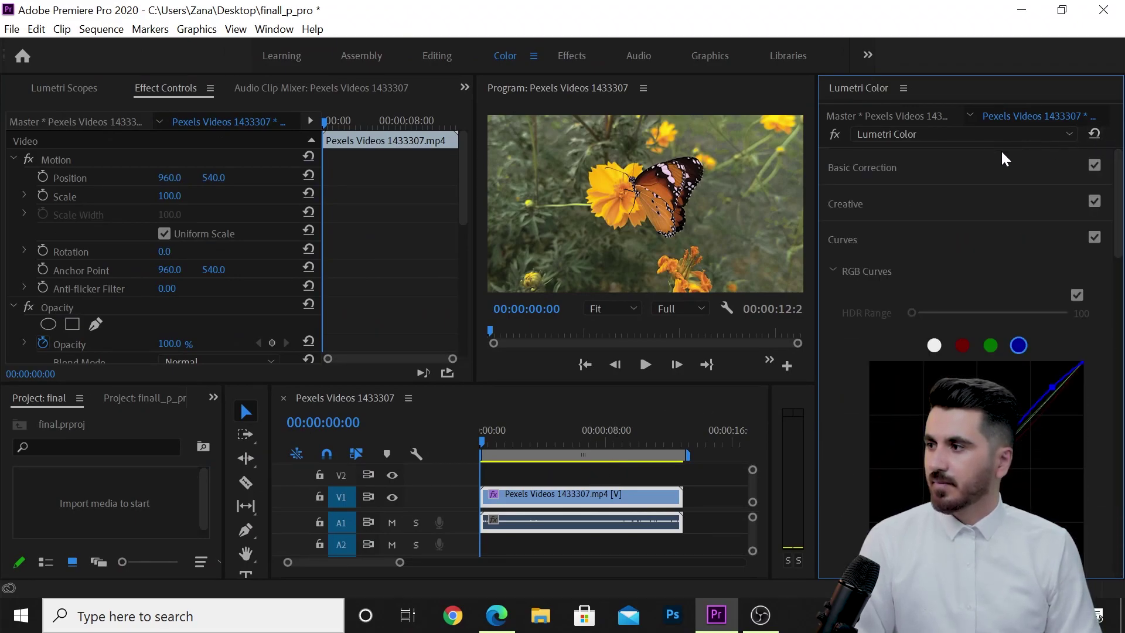
pyautogui.click(837, 136)
pyautogui.click(836, 136)
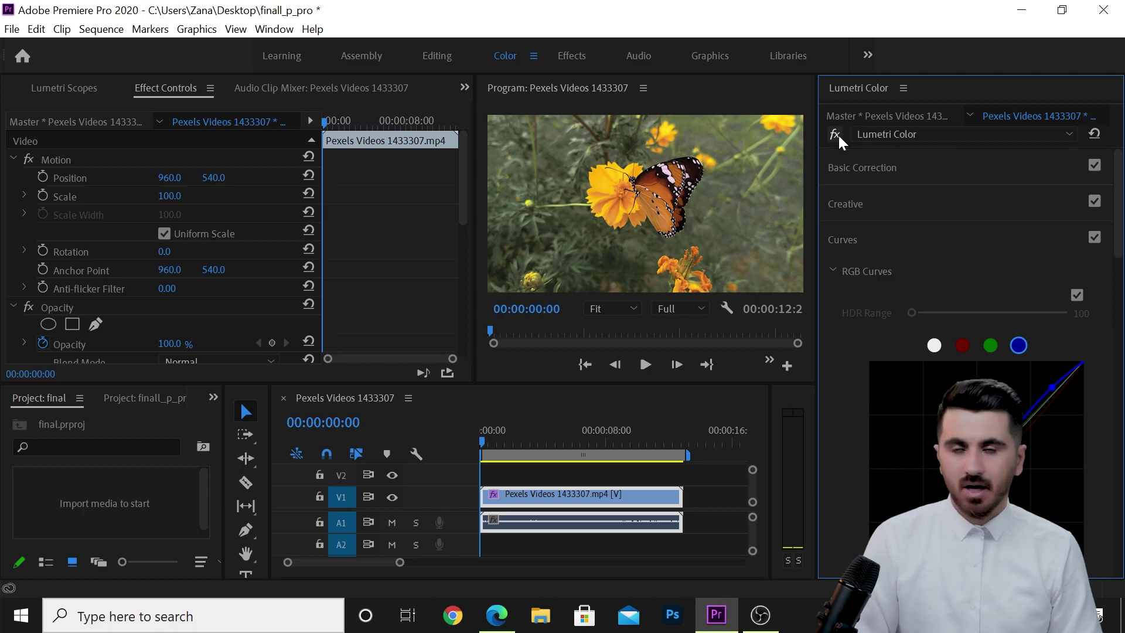
pyautogui.click(838, 136)
pyautogui.click(837, 136)
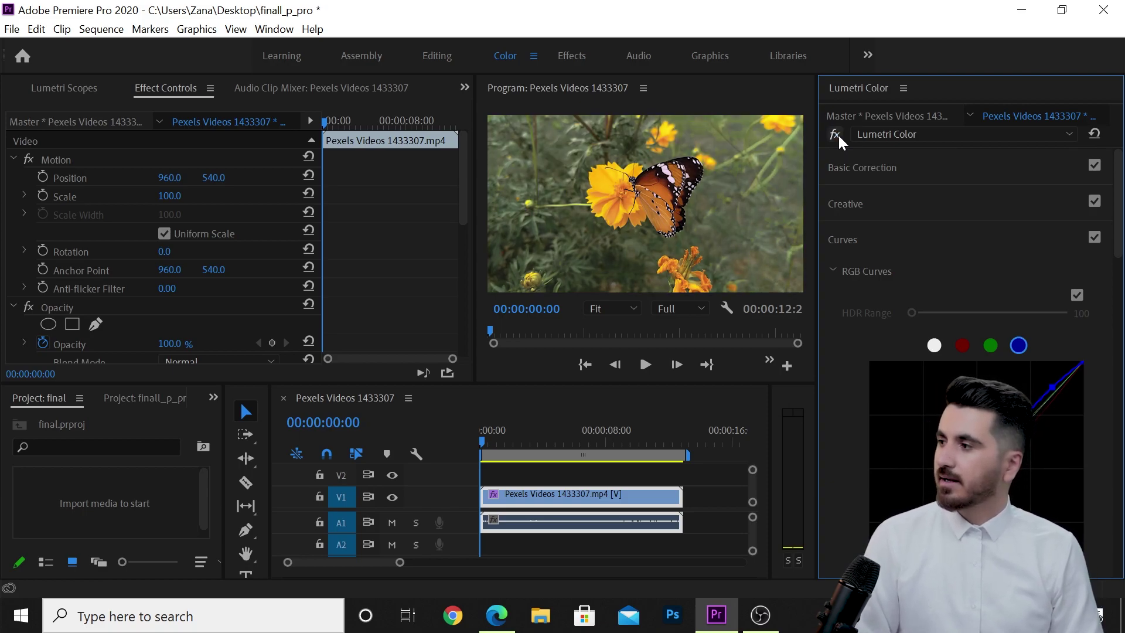
pyautogui.click(837, 136)
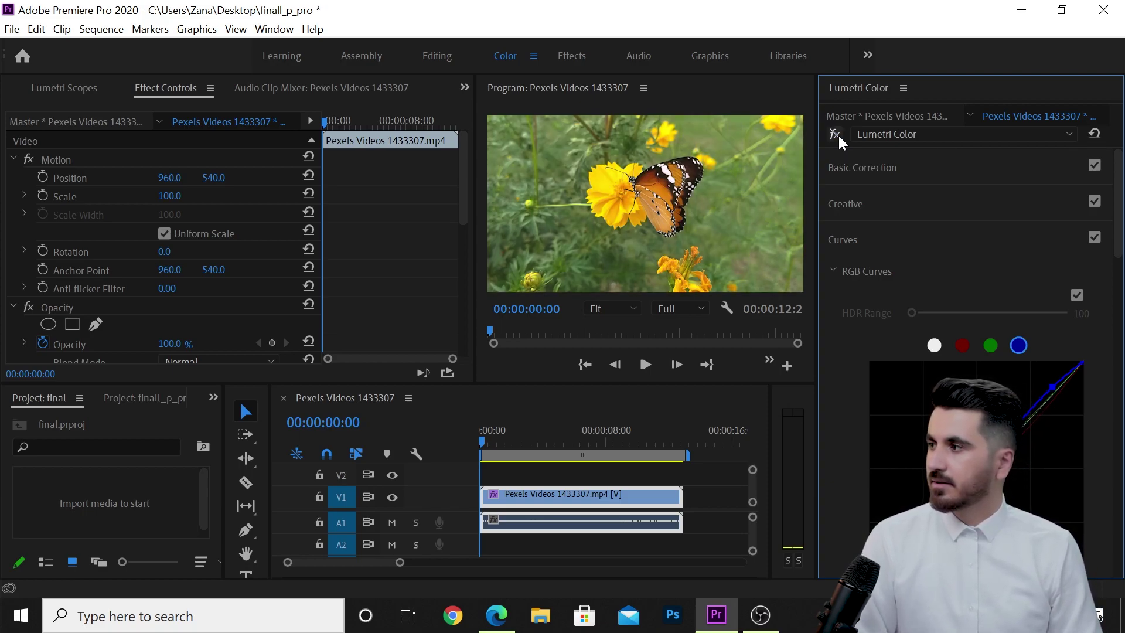
pyautogui.click(836, 136)
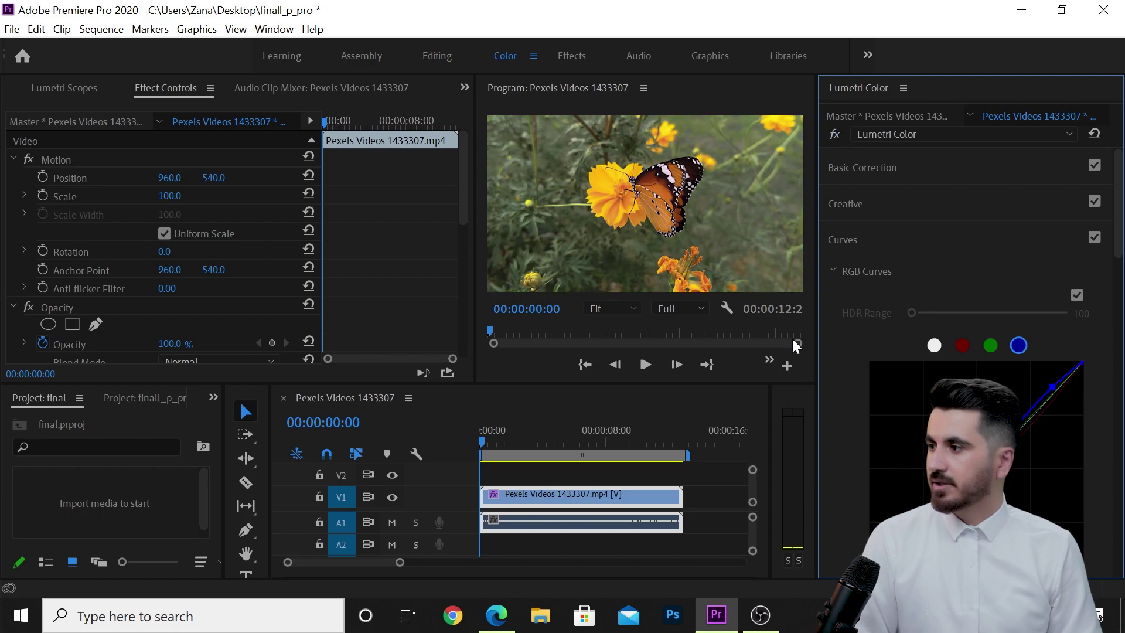
# - Play the graded butterfly clip in the Program monitor and stop playback after a few seconds
pyautogui.click(786, 366)
pyautogui.press('Escape')
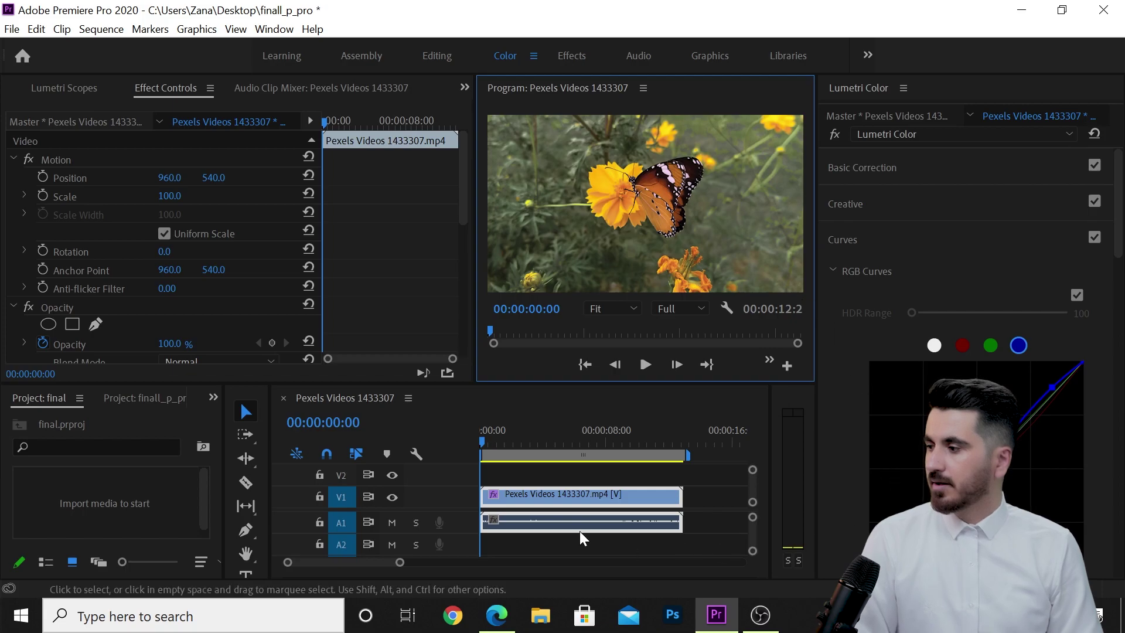
pyautogui.click(641, 371)
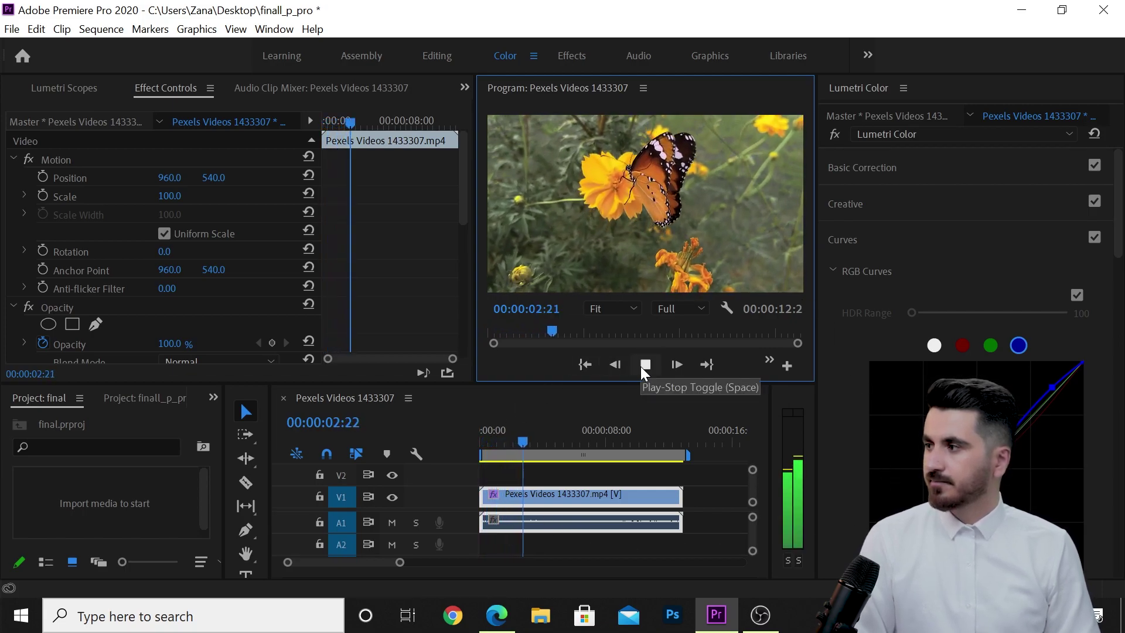
pyautogui.click(644, 368)
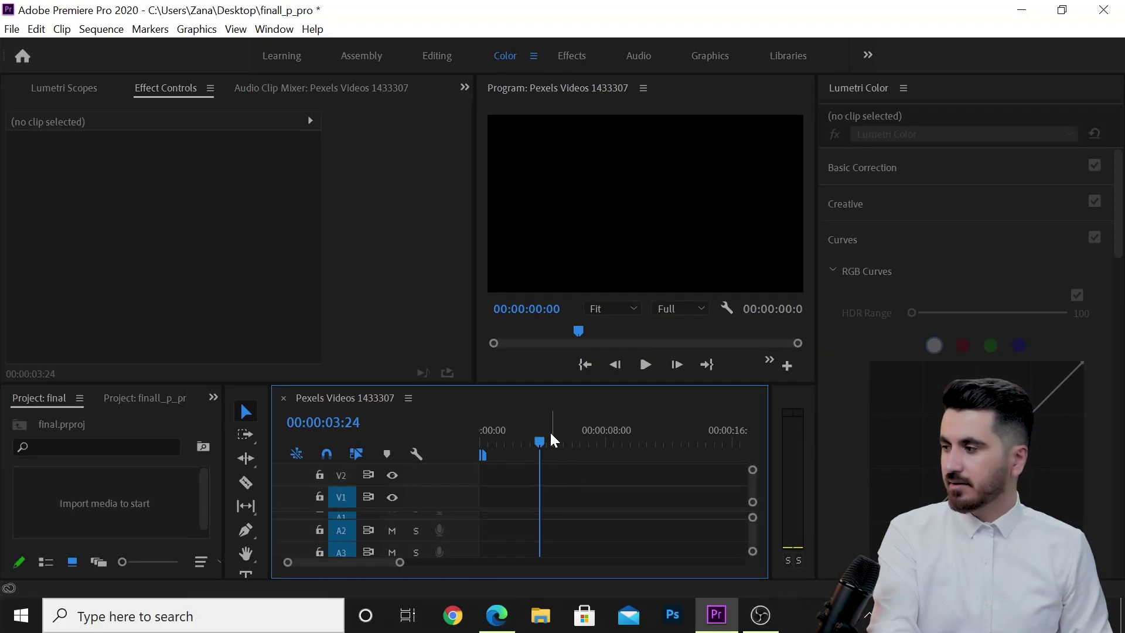
# - Return the playhead to 00:00:00:00 and import a media file from the Microsoft Edge window into the final project
pyautogui.moveTo(552, 440); pyautogui.dragTo(427, 489)
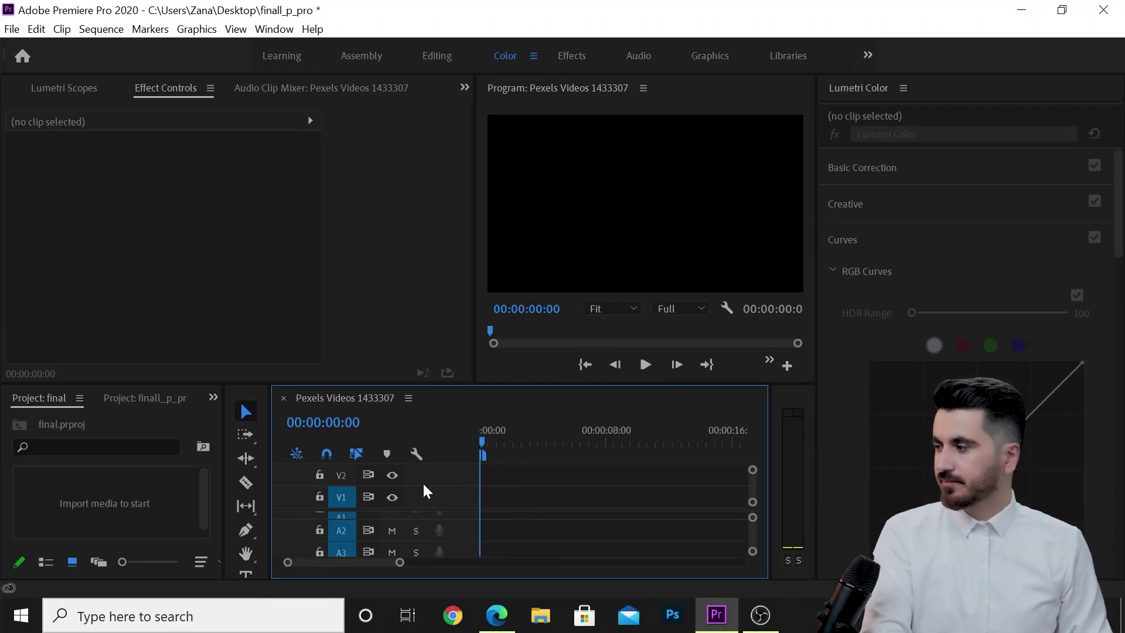
pyautogui.doubleClick(143, 517)
pyautogui.click(705, 457)
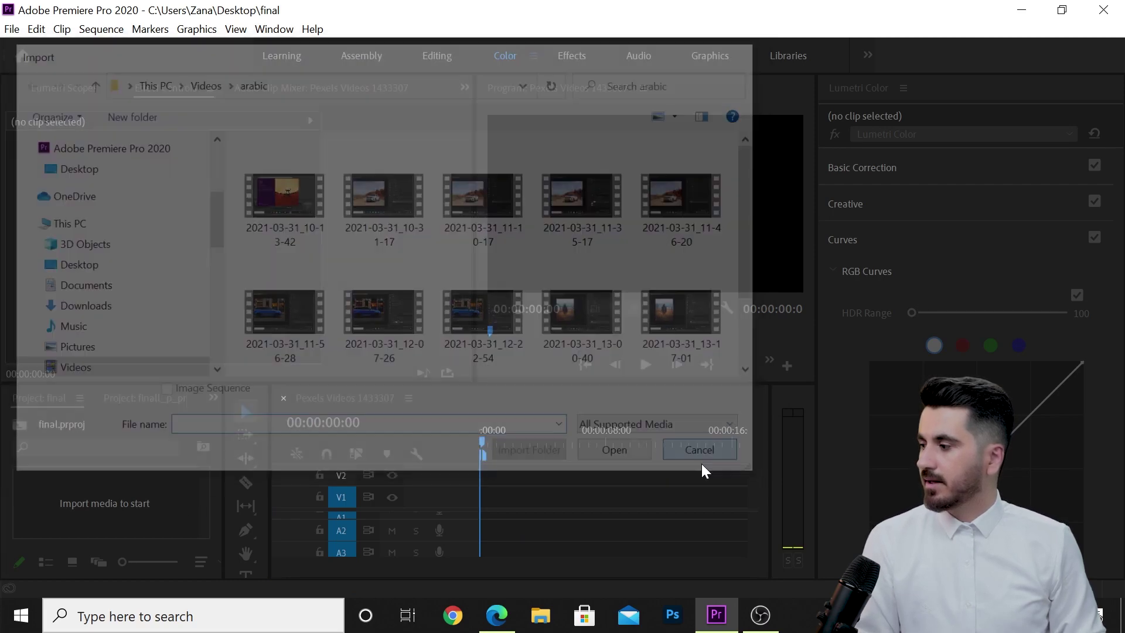
pyautogui.click(497, 615)
pyautogui.moveTo(283, 580); pyautogui.dragTo(65, 500)
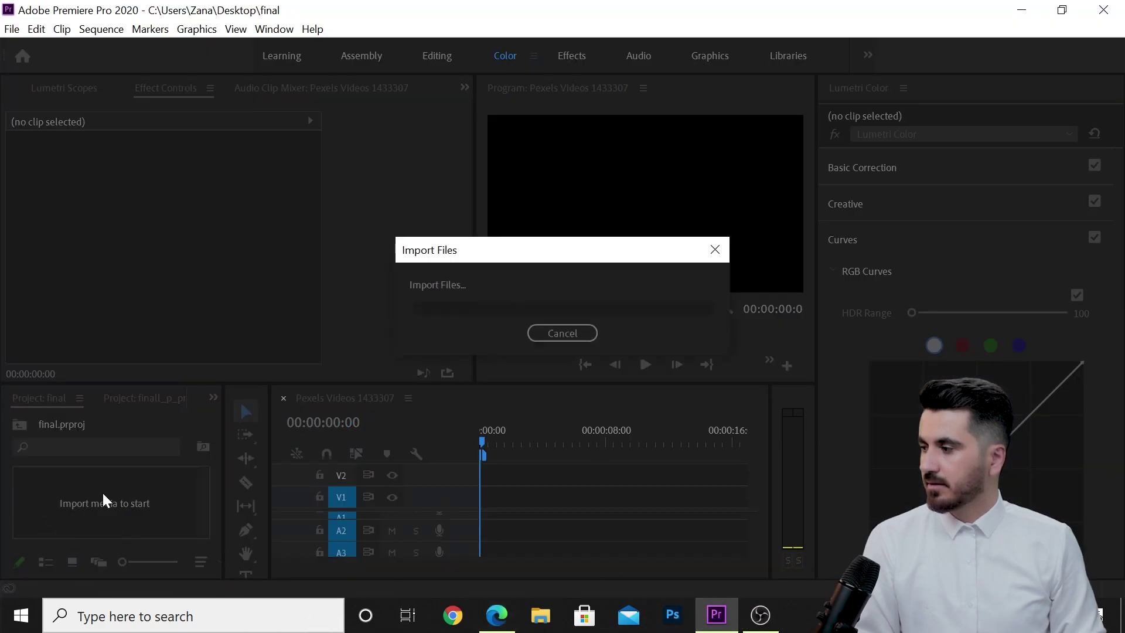
# - Close the butterfly sequence and create a new sequence from the imported pexels-cottonbro-5319934 clip
pyautogui.click(283, 398)
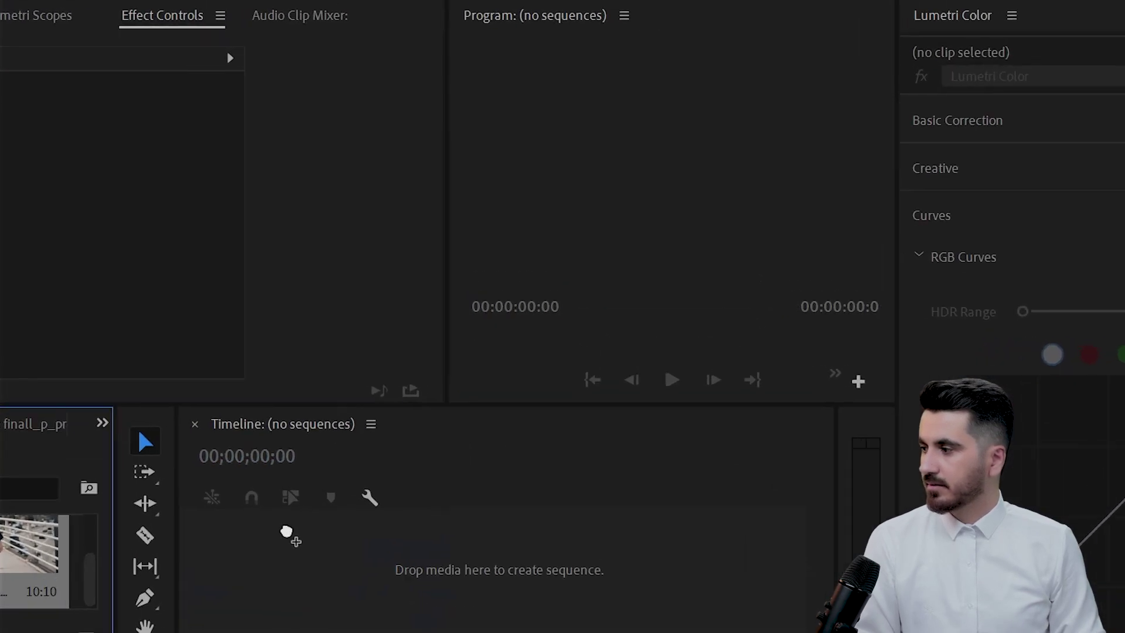
pyautogui.moveTo(284, 564); pyautogui.dragTo(287, 563)
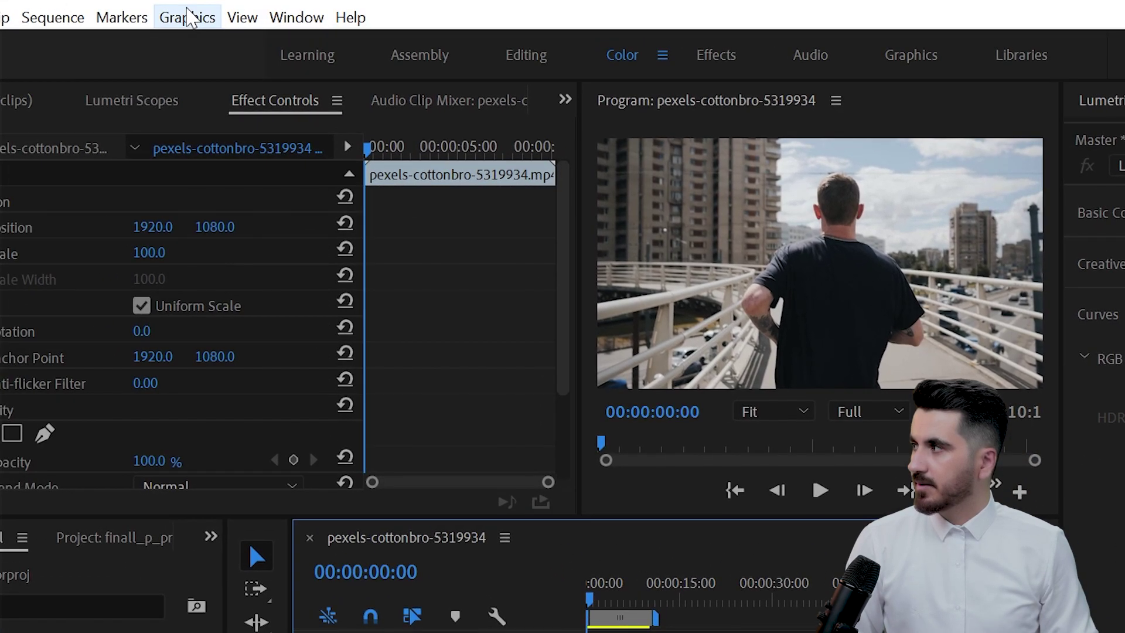
# - Add a horizontal text layer over the clip and extend its graphic on V2 to the end of the video clip
pyautogui.click(188, 18)
pyautogui.moveTo(220, 94)
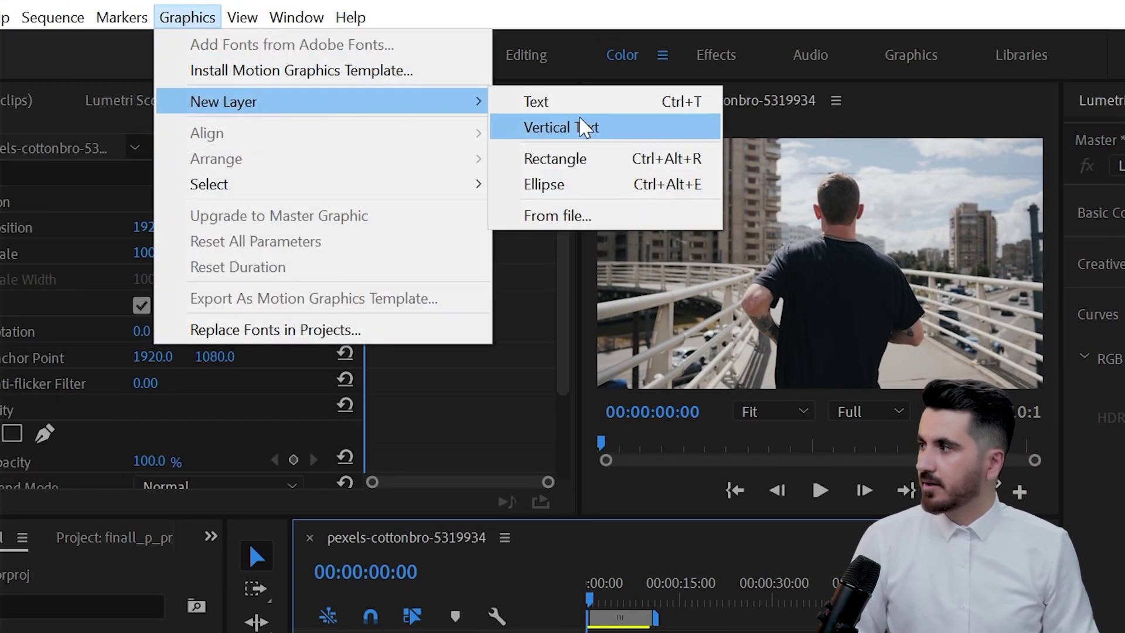
pyautogui.click(583, 100)
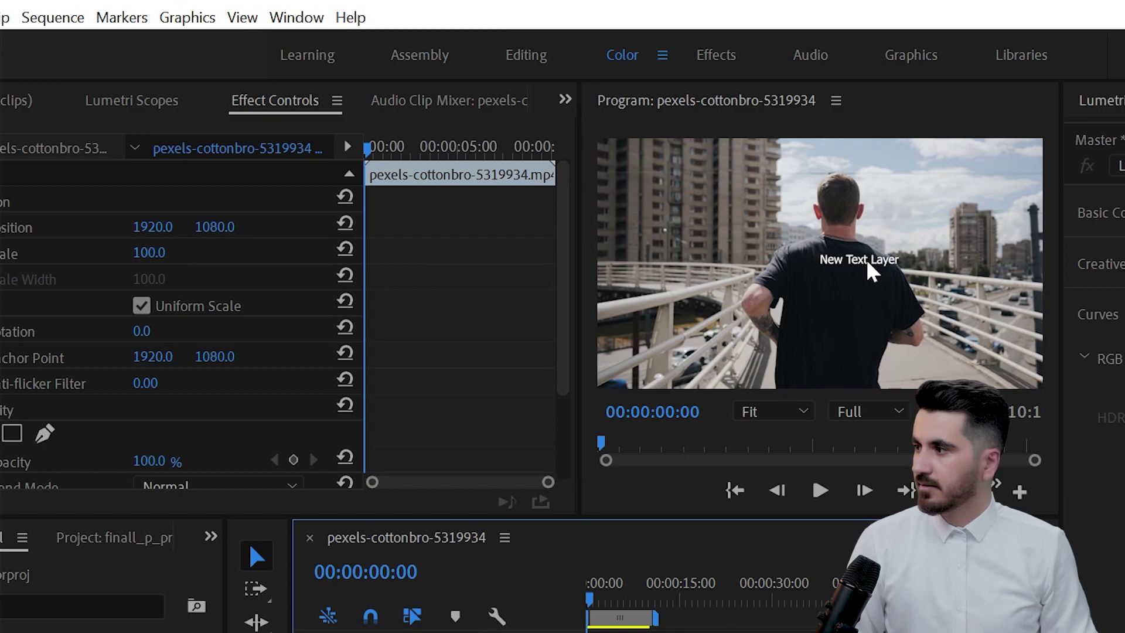
pyautogui.click(859, 259)
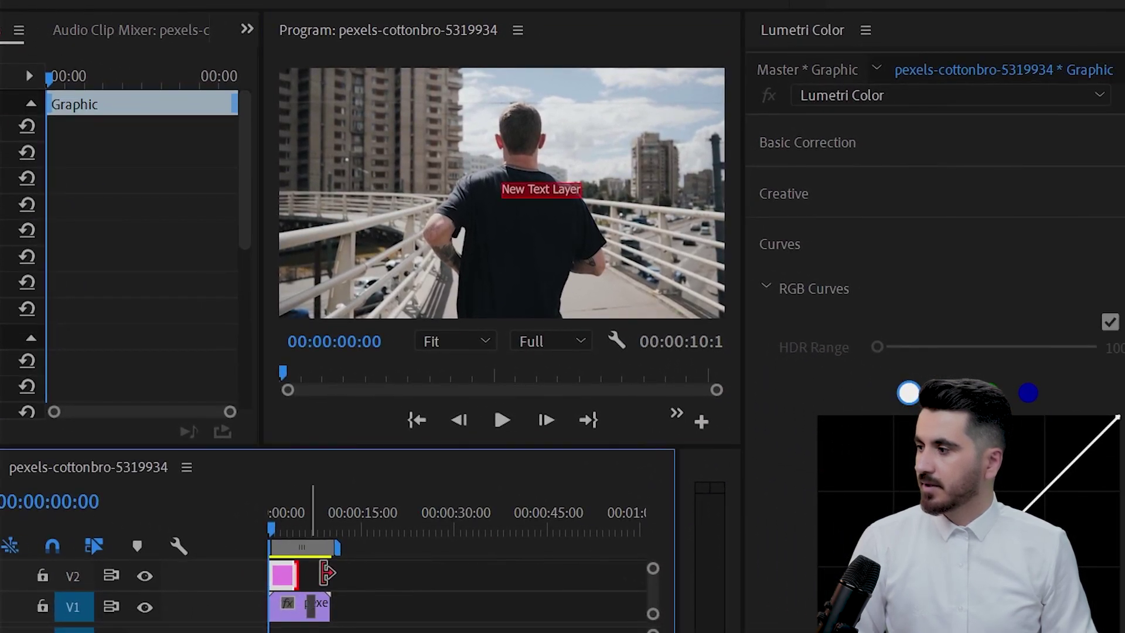
pyautogui.moveTo(325, 573); pyautogui.dragTo(330, 573)
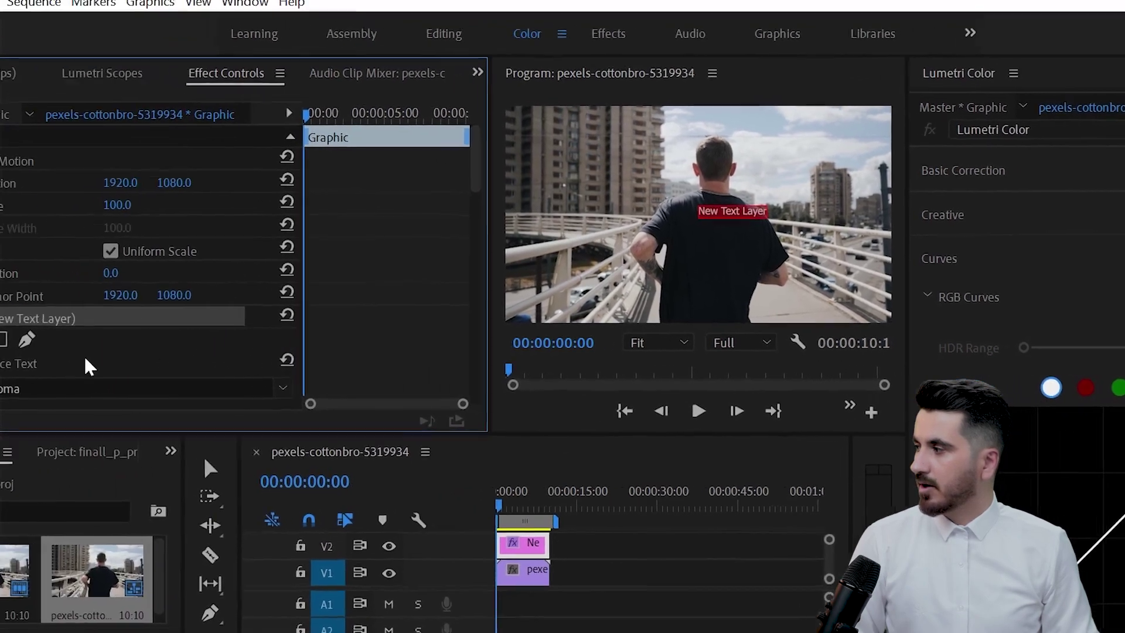
# - Set the text layer's font size to 253 and replace the placeholder text with "premiere"
pyautogui.scroll(-3, 187, 301)
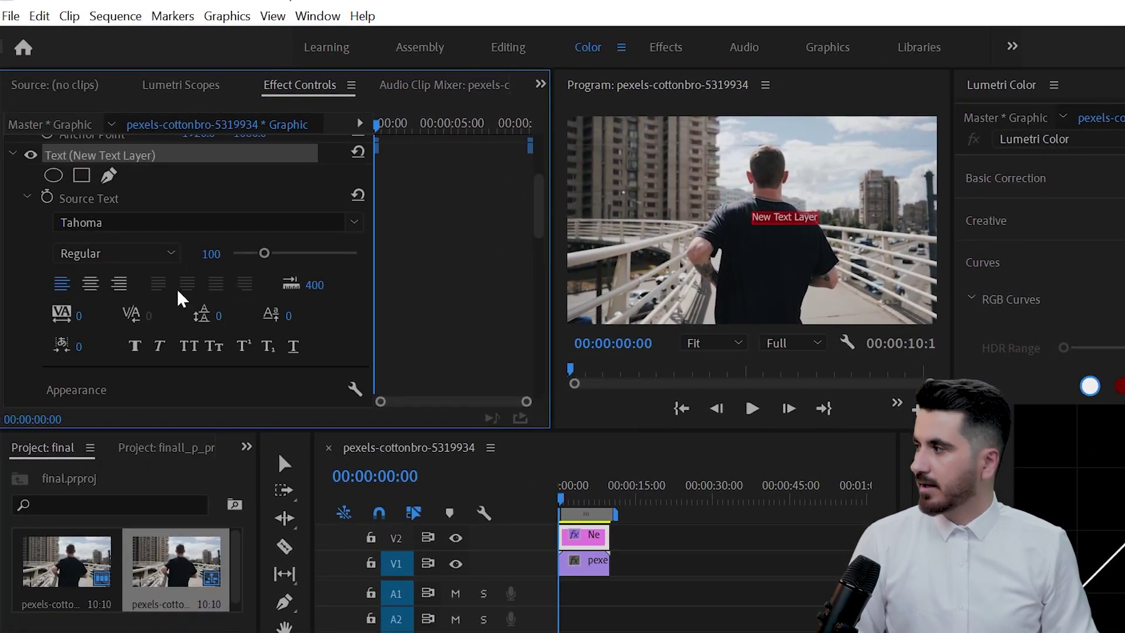
pyautogui.moveTo(265, 254); pyautogui.dragTo(314, 254)
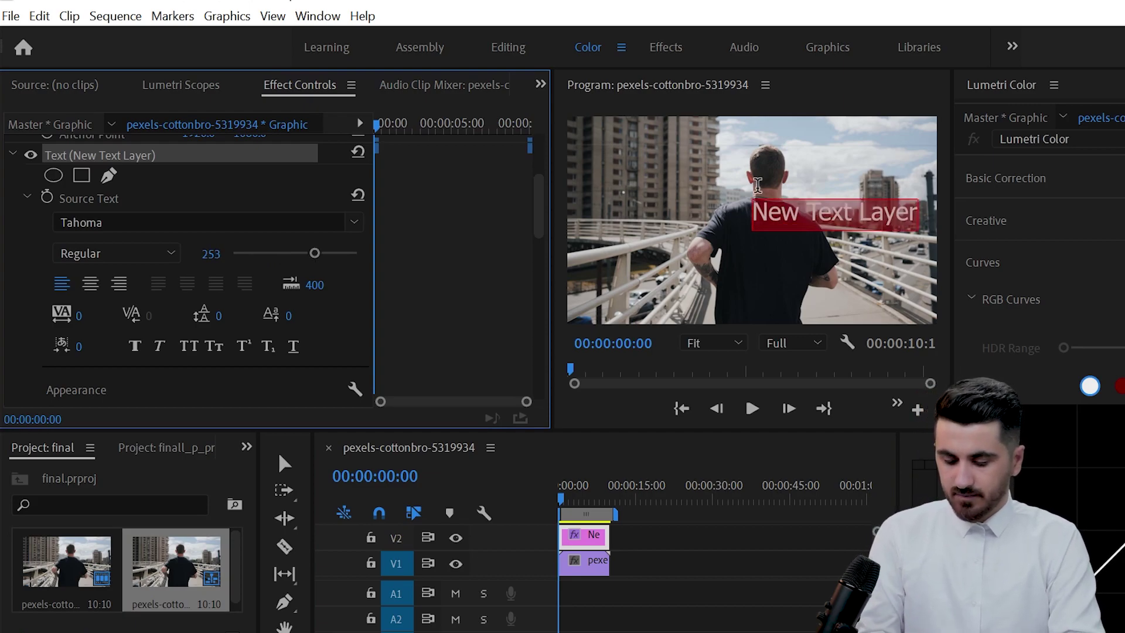
pyautogui.press('Escape')
pyautogui.press('b')
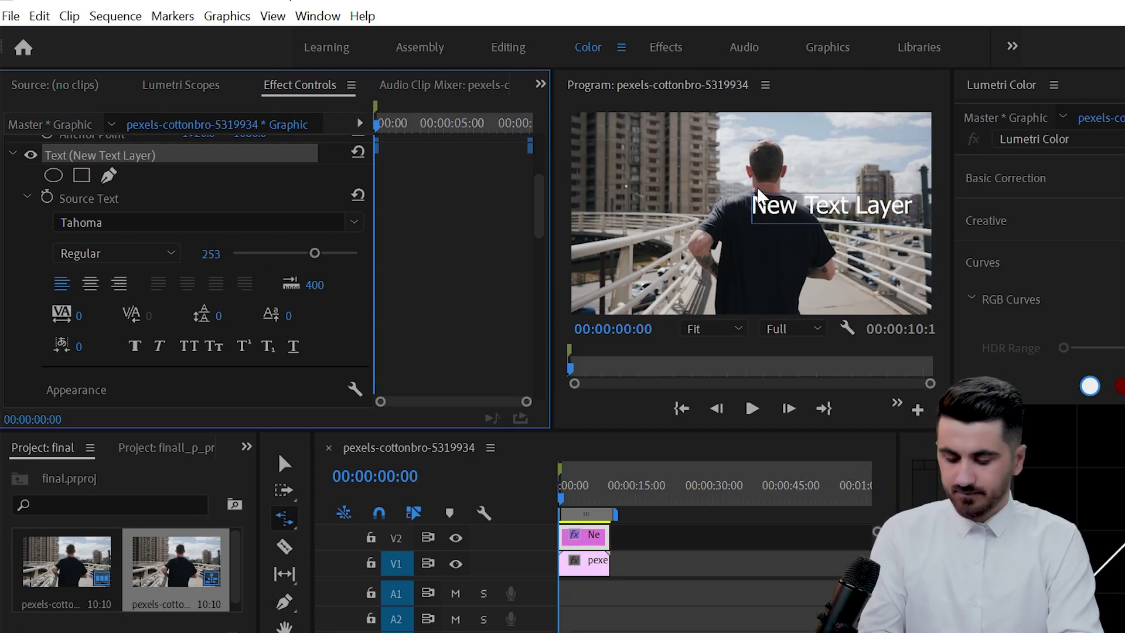
pyautogui.click(779, 209)
pyautogui.doubleClick(788, 212)
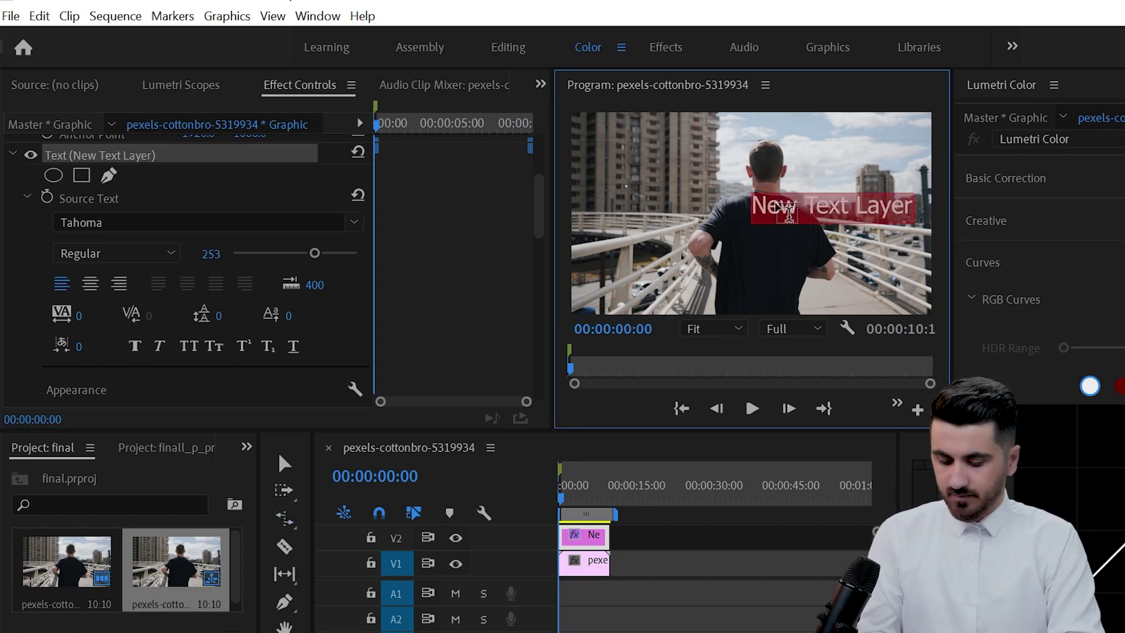
pyautogui.write('O')
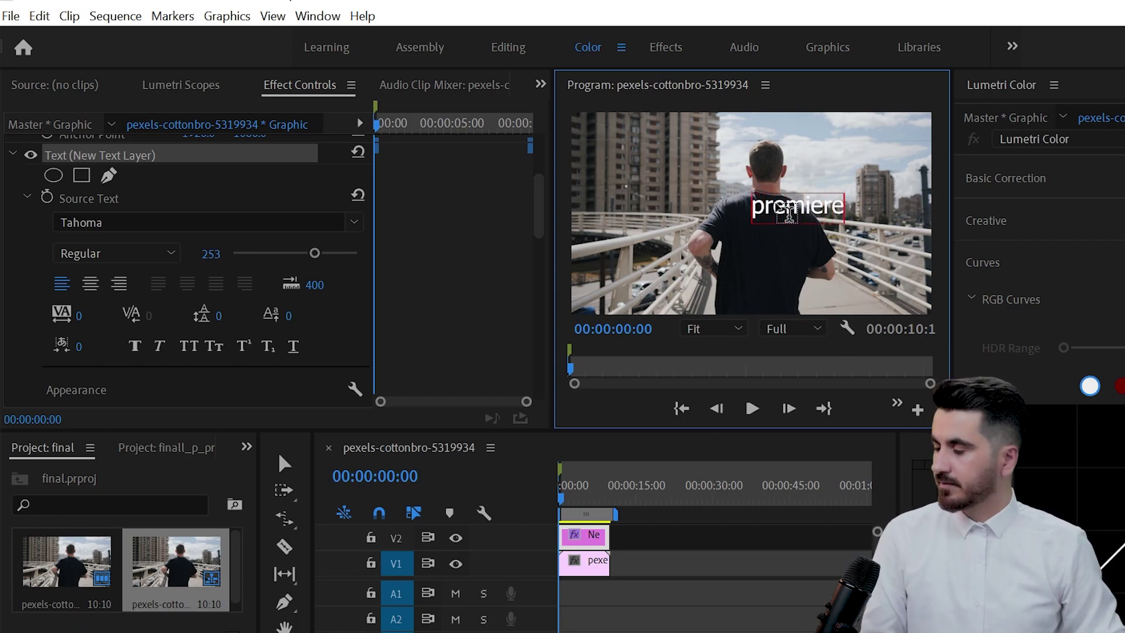
# - Select the word "premiere" and apply faux bold and all caps, trying faux italic and switching it off again
pyautogui.doubleClick(788, 214)
pyautogui.click(135, 352)
pyautogui.click(159, 348)
pyautogui.click(159, 348)
pyautogui.click(188, 347)
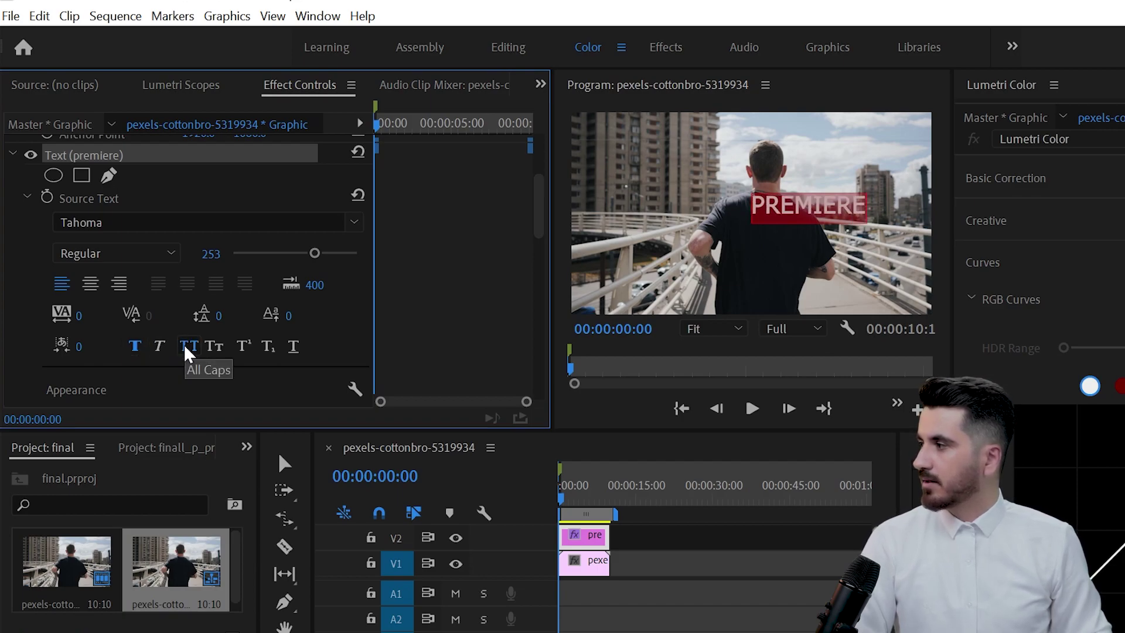
# - Set the title's font size to 393, its font style to Bold and its alignment to centered
pyautogui.moveTo(317, 254); pyautogui.dragTo(357, 254)
pyautogui.click(153, 254)
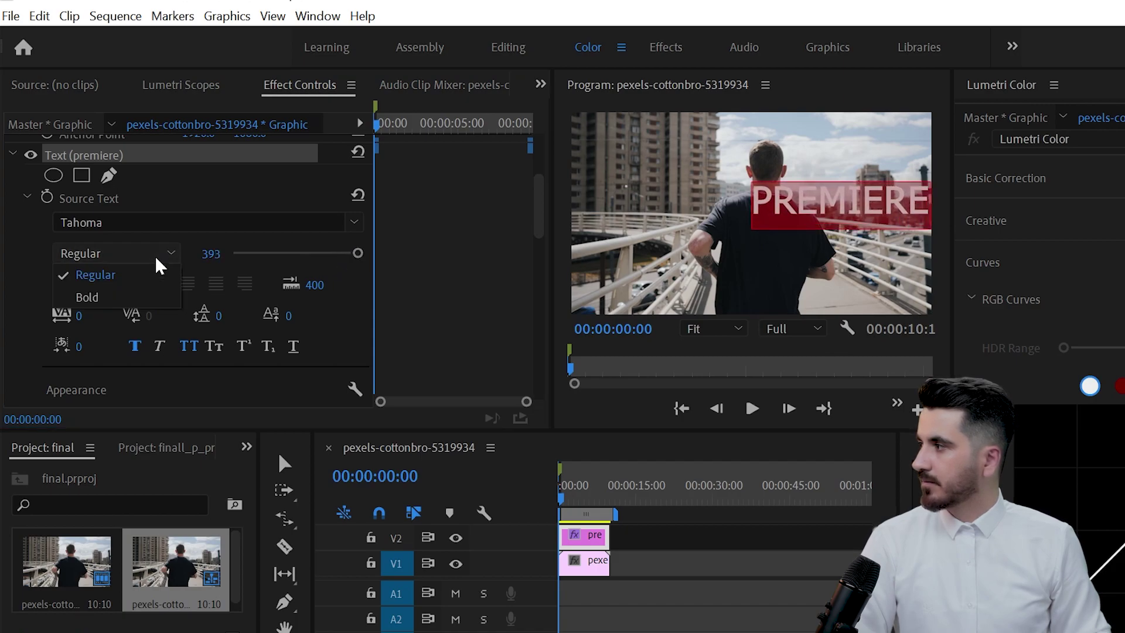
pyautogui.click(113, 299)
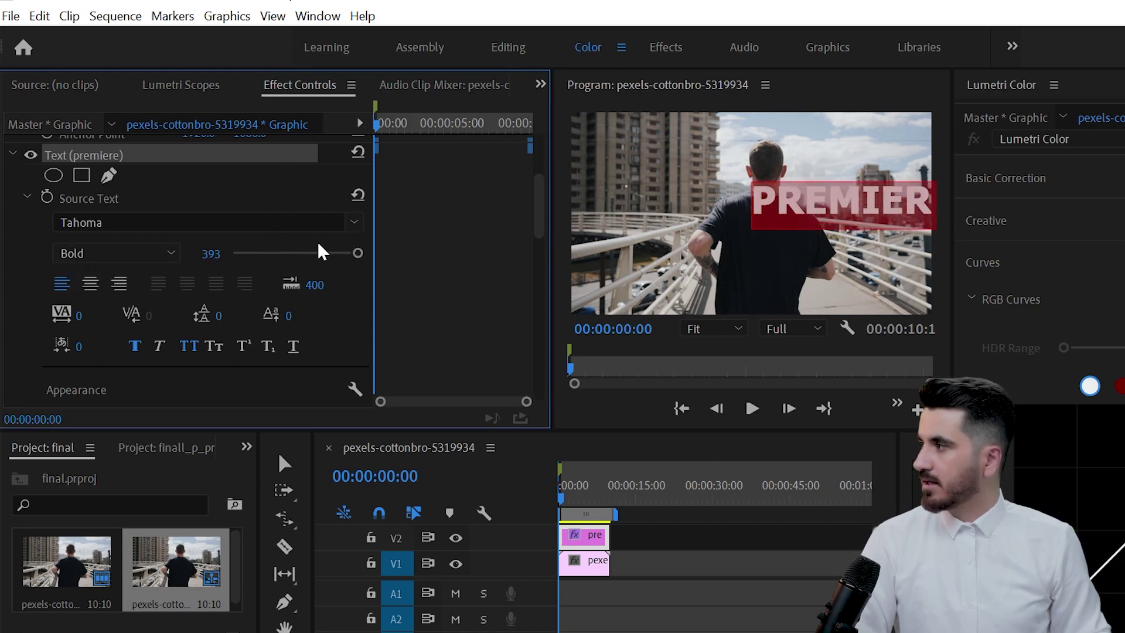
pyautogui.click(89, 285)
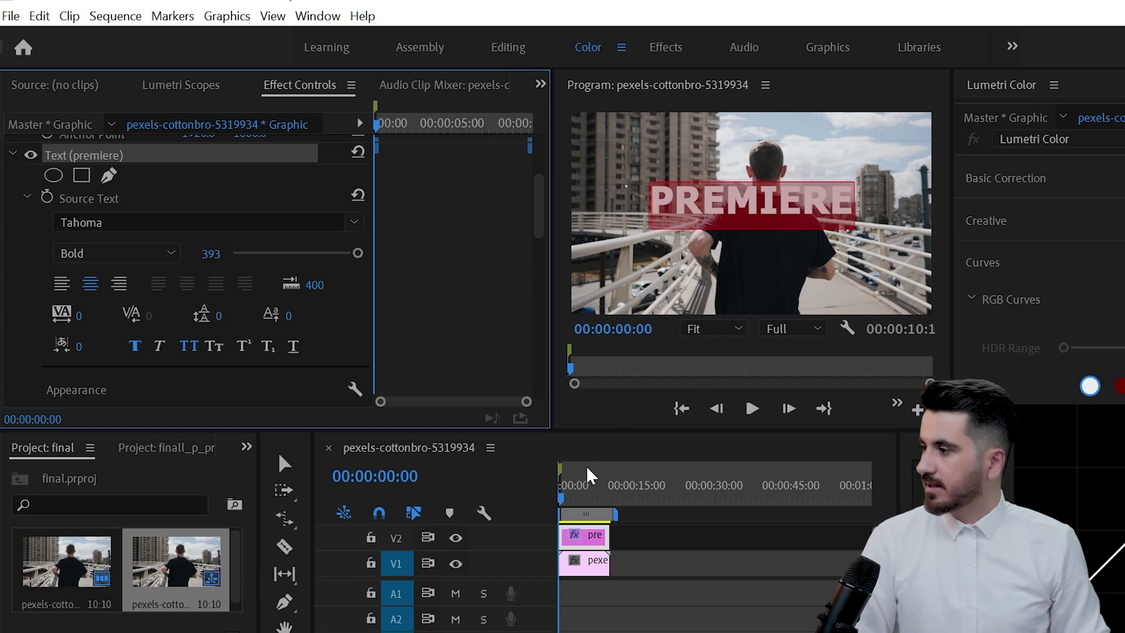
# - Scale the PREMIERE title up to nearly the full frame width and move it down below the man's head
pyautogui.click(648, 535)
pyautogui.click(779, 214)
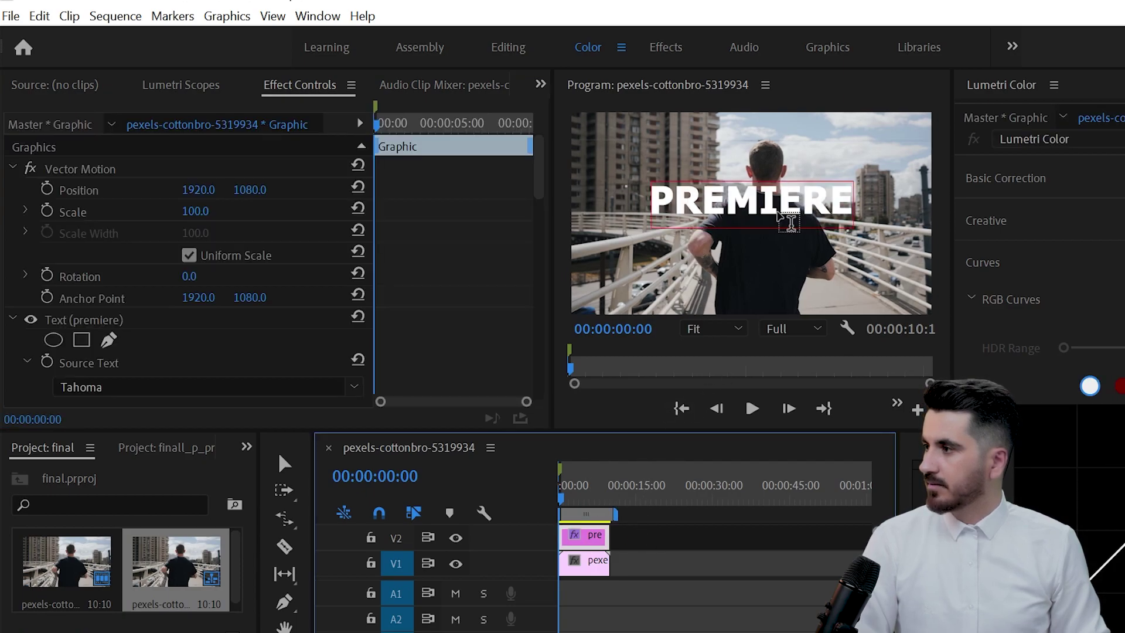
pyautogui.press('v')
pyautogui.click(729, 205)
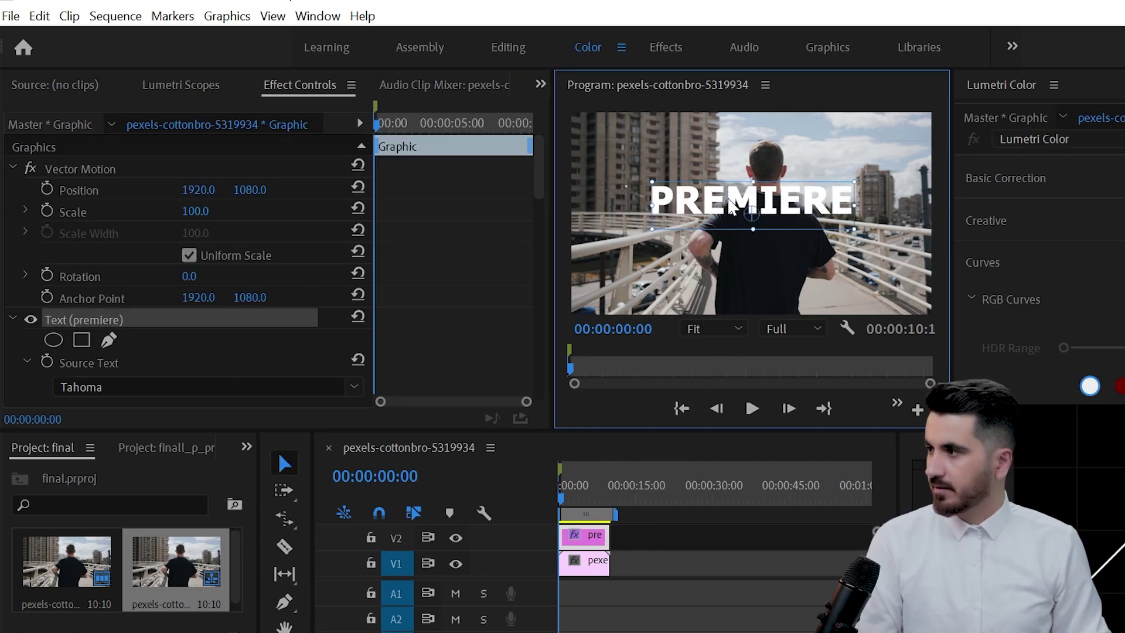
pyautogui.moveTo(745, 229); pyautogui.dragTo(751, 260)
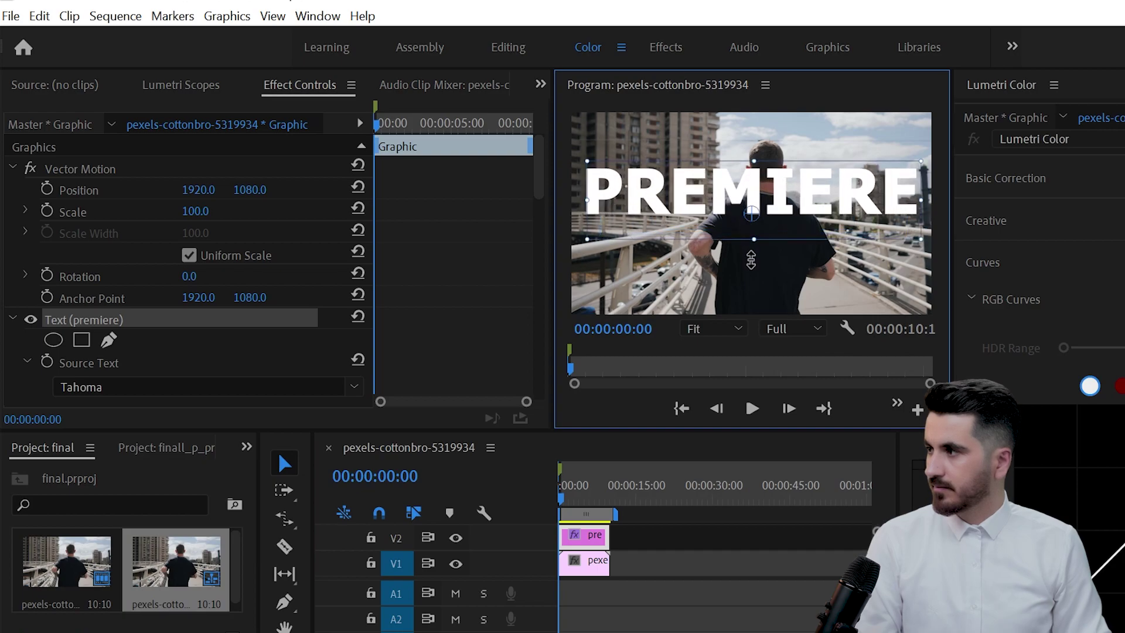
pyautogui.moveTo(786, 208); pyautogui.dragTo(786, 255)
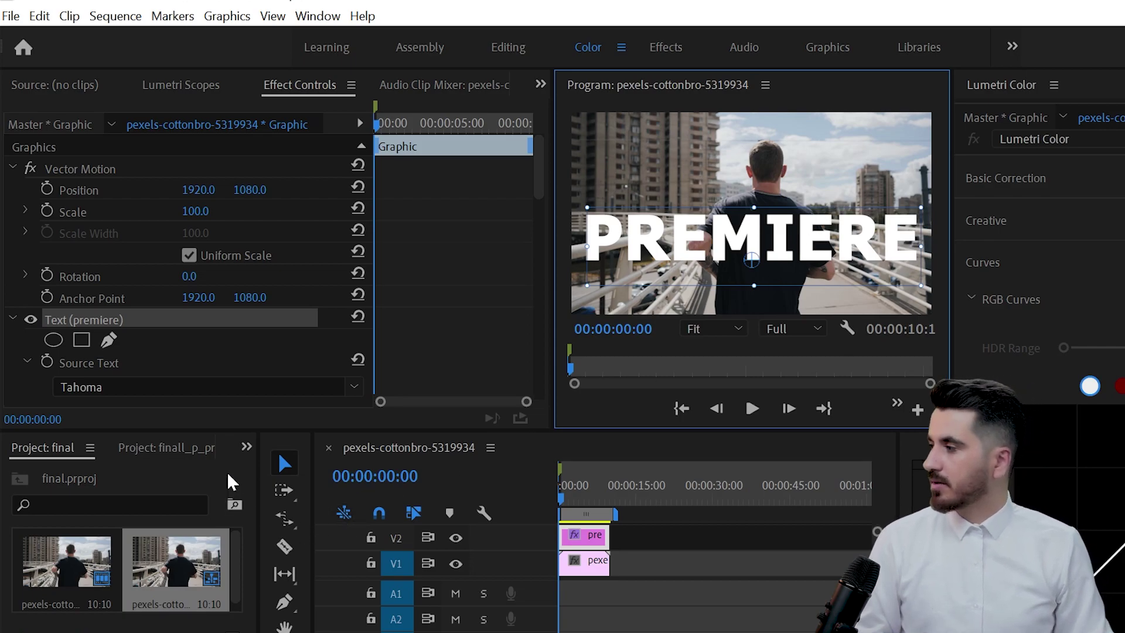
# - Search the effects for "track ma" and apply Track Matte Key to the video clip on V1
pyautogui.click(247, 446)
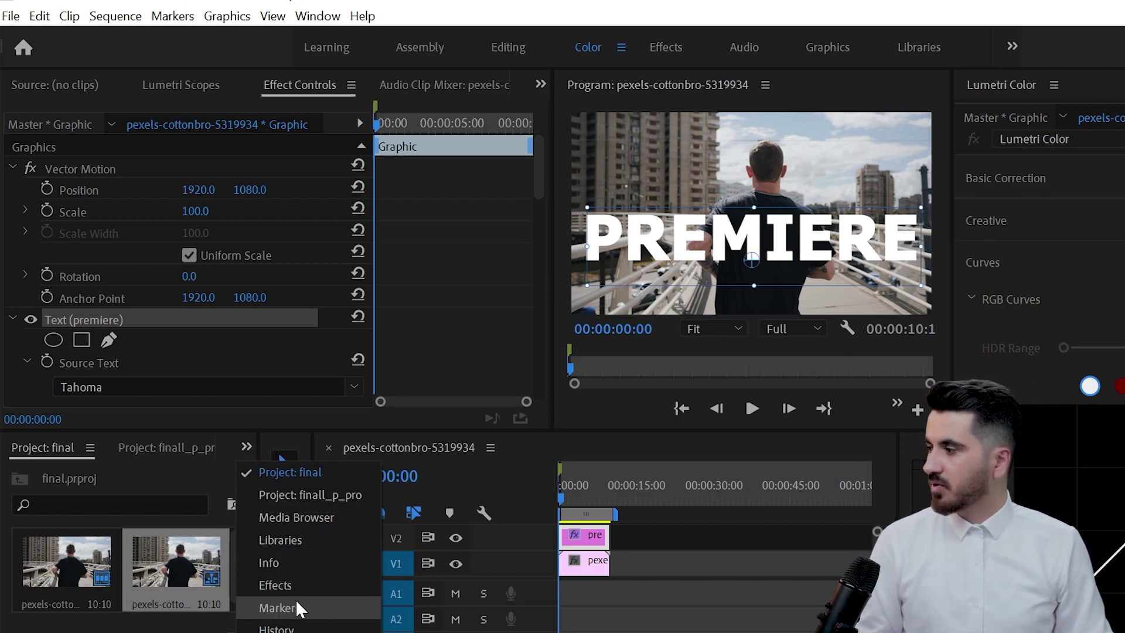
pyautogui.click(281, 585)
pyautogui.click(120, 419)
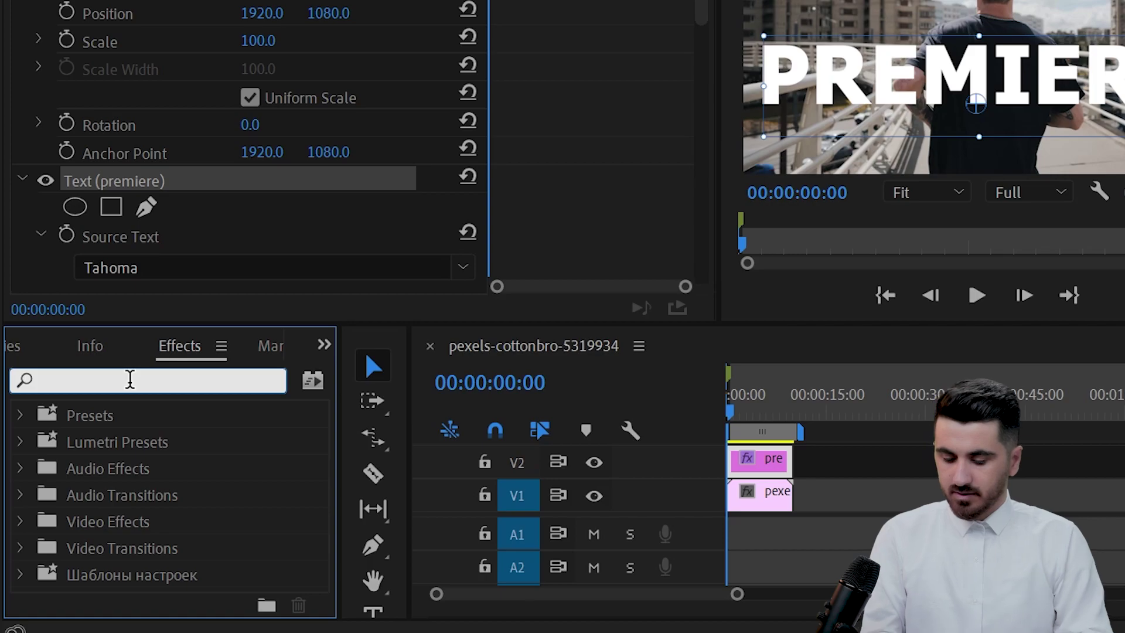
pyautogui.write('trak')
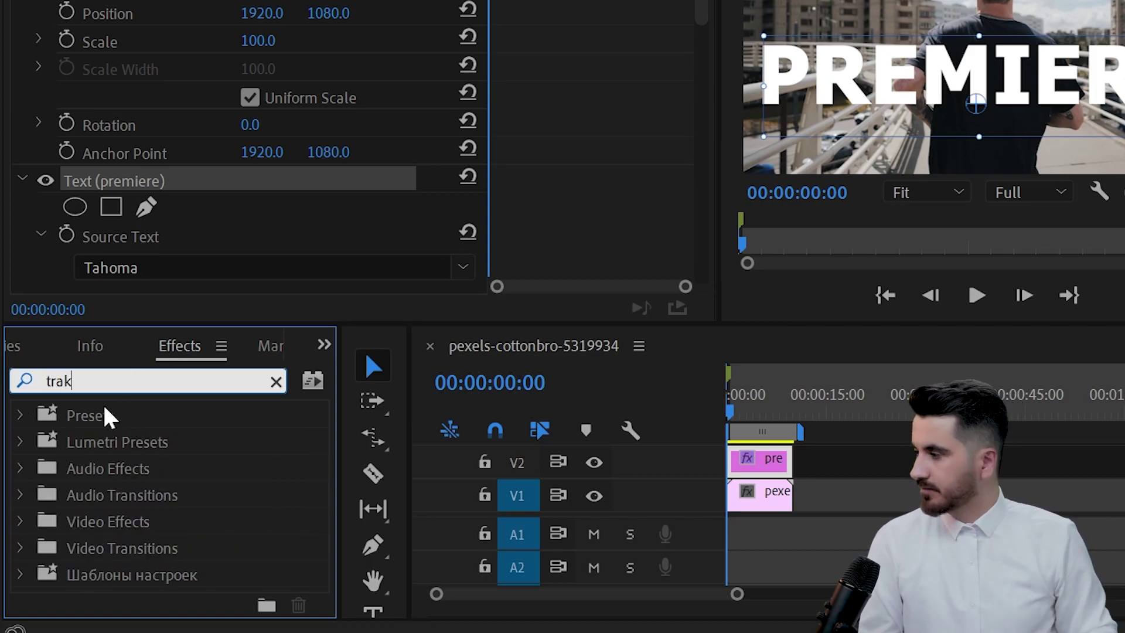
pyautogui.press('BackSpace')
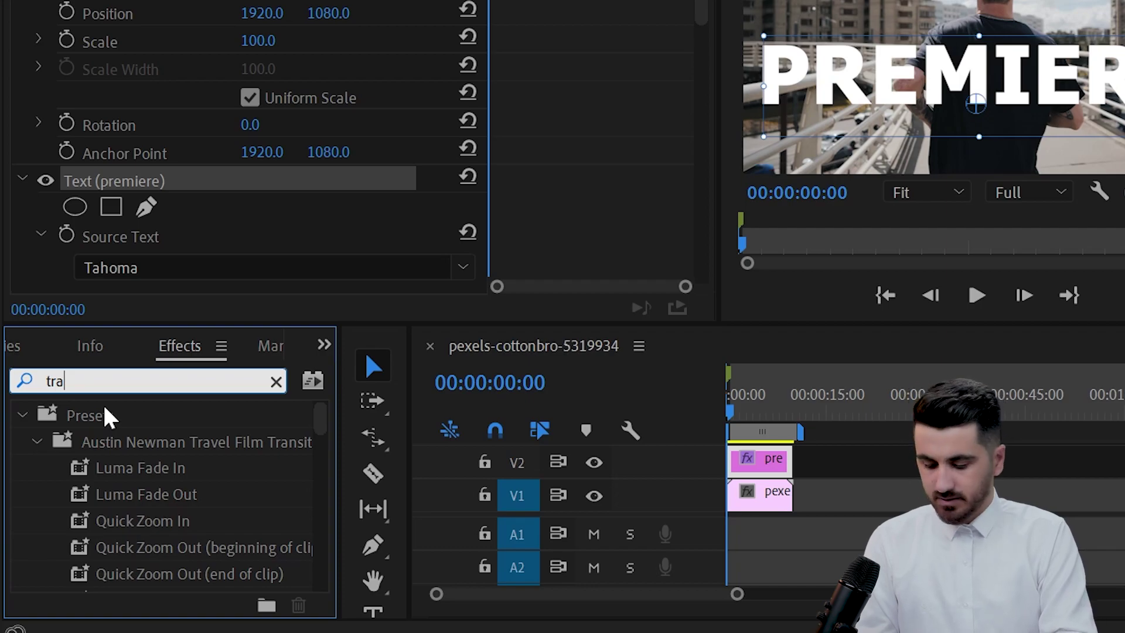
pyautogui.write('ck ma')
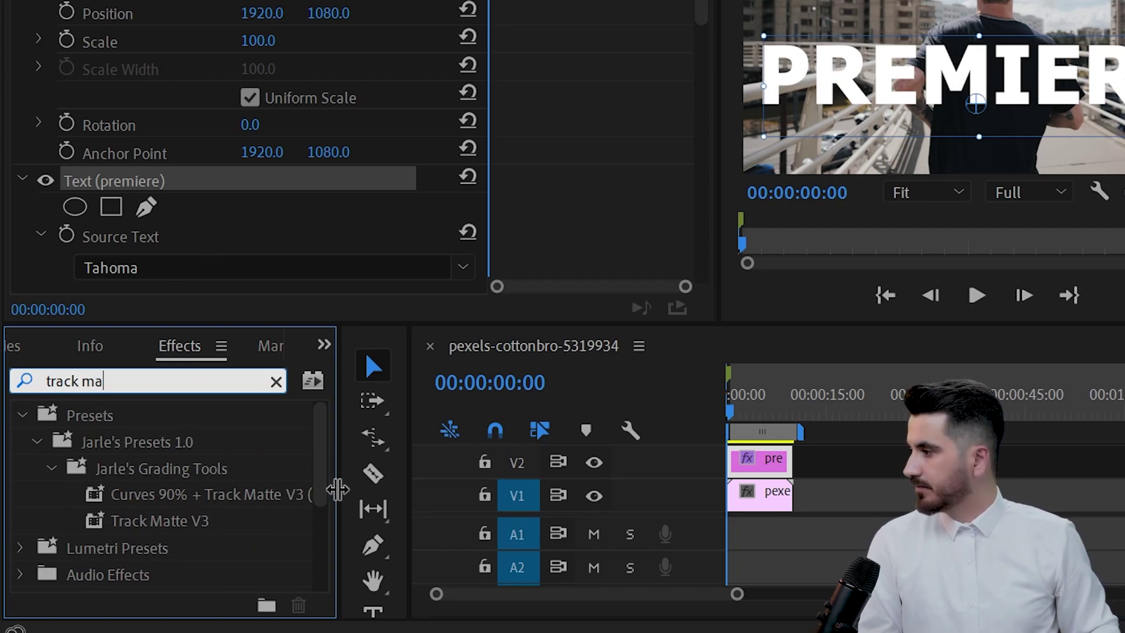
pyautogui.moveTo(321, 469); pyautogui.dragTo(331, 559)
pyautogui.moveTo(138, 526); pyautogui.dragTo(783, 495)
# - Set the Track Matte Key's matte to Video 2, after trying Video 3, and play the sequence to preview the text-shaped video
pyautogui.moveTo(697, 47); pyautogui.dragTo(625, 201)
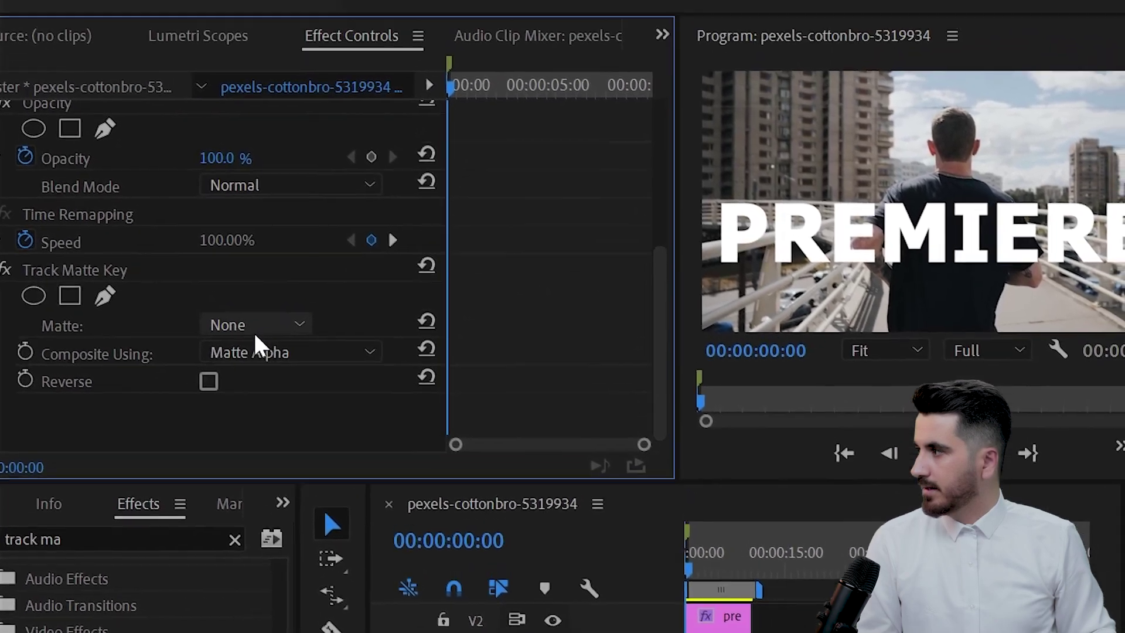
pyautogui.click(255, 331)
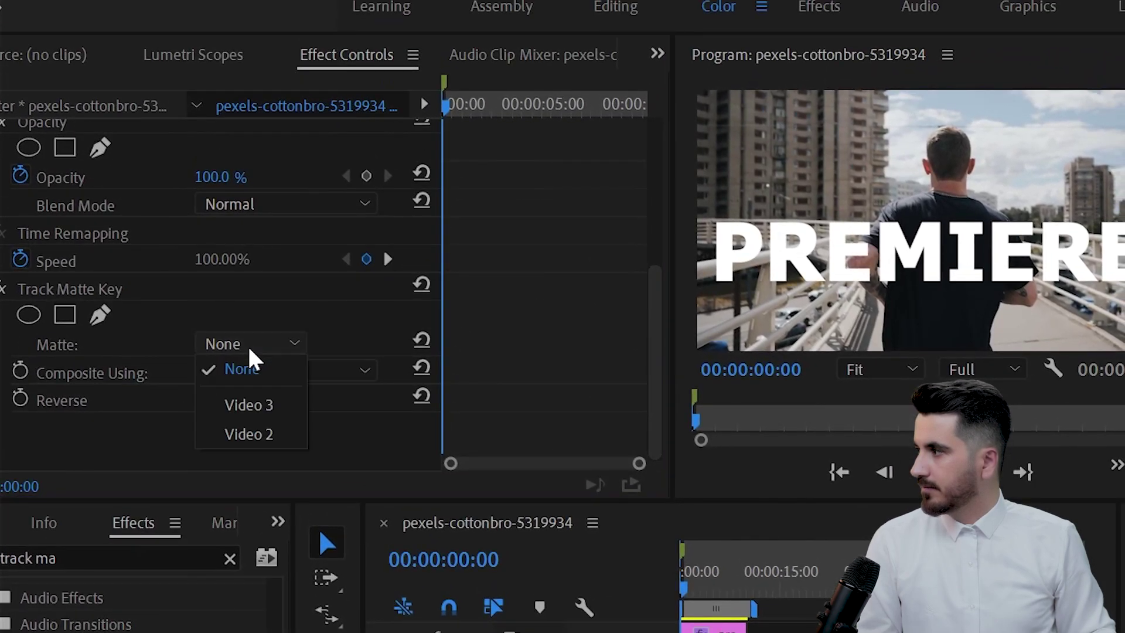
pyautogui.click(274, 376)
pyautogui.click(256, 346)
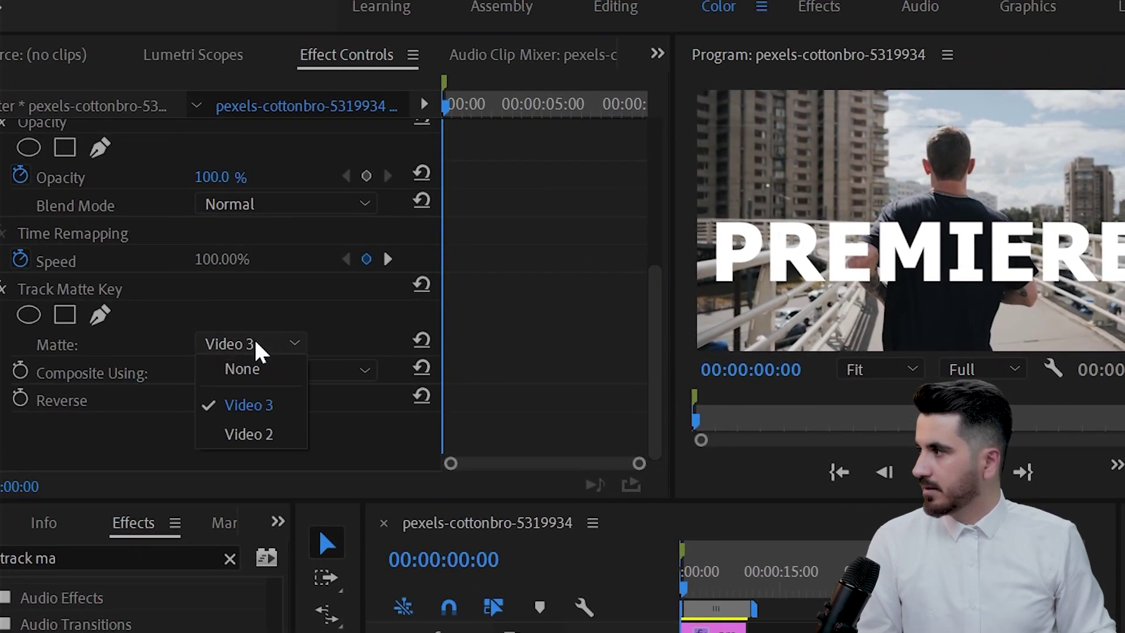
pyautogui.click(261, 434)
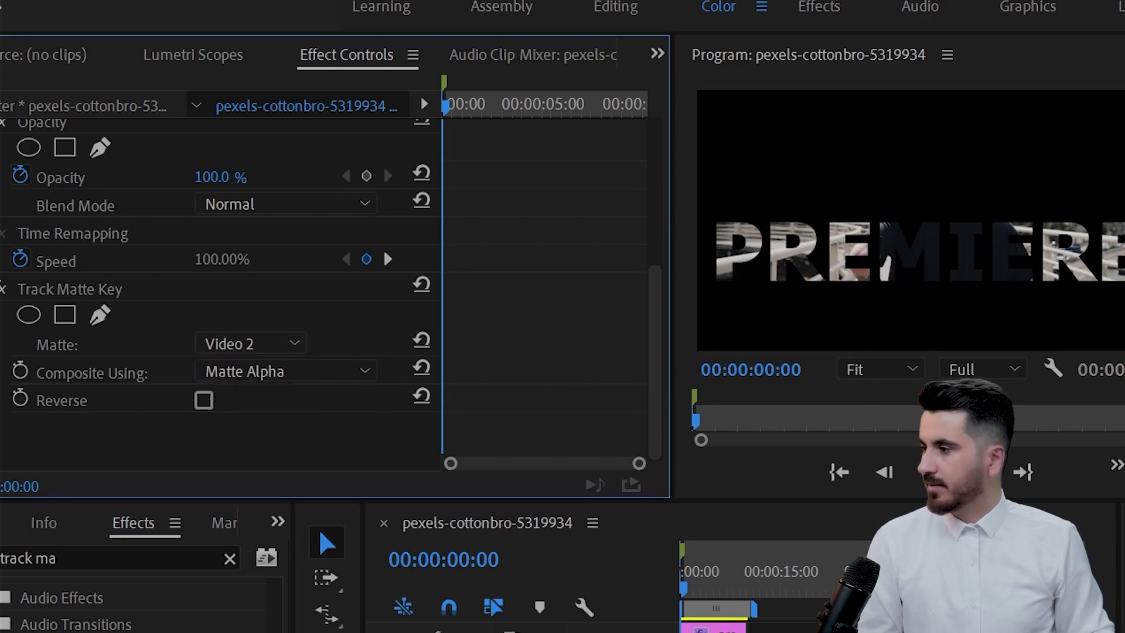
pyautogui.press('space')
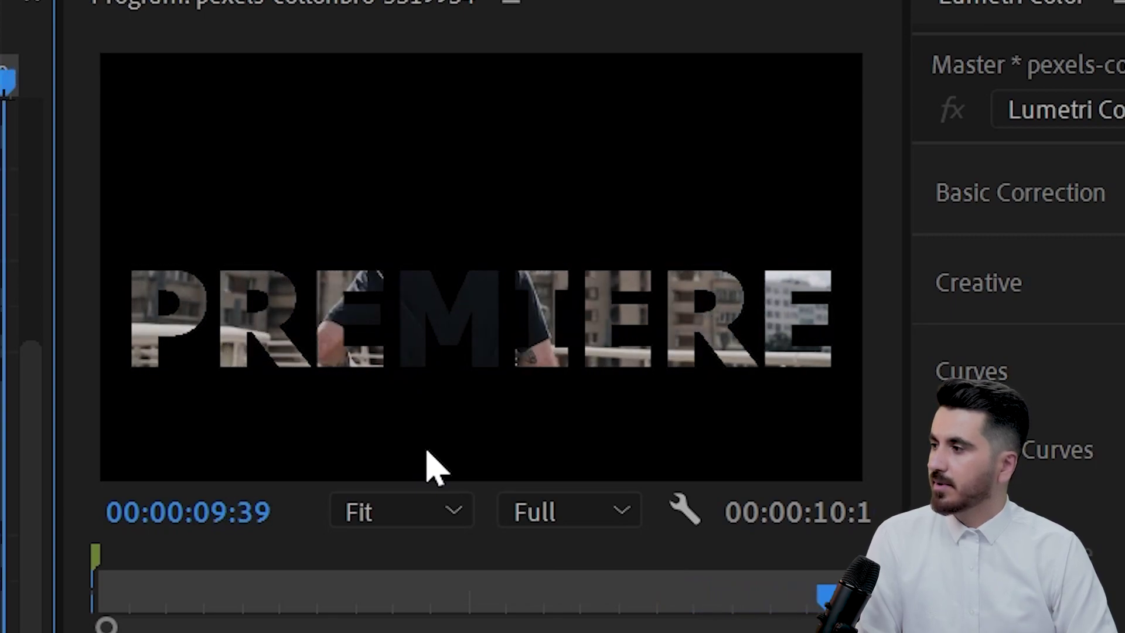
pyautogui.press('space')
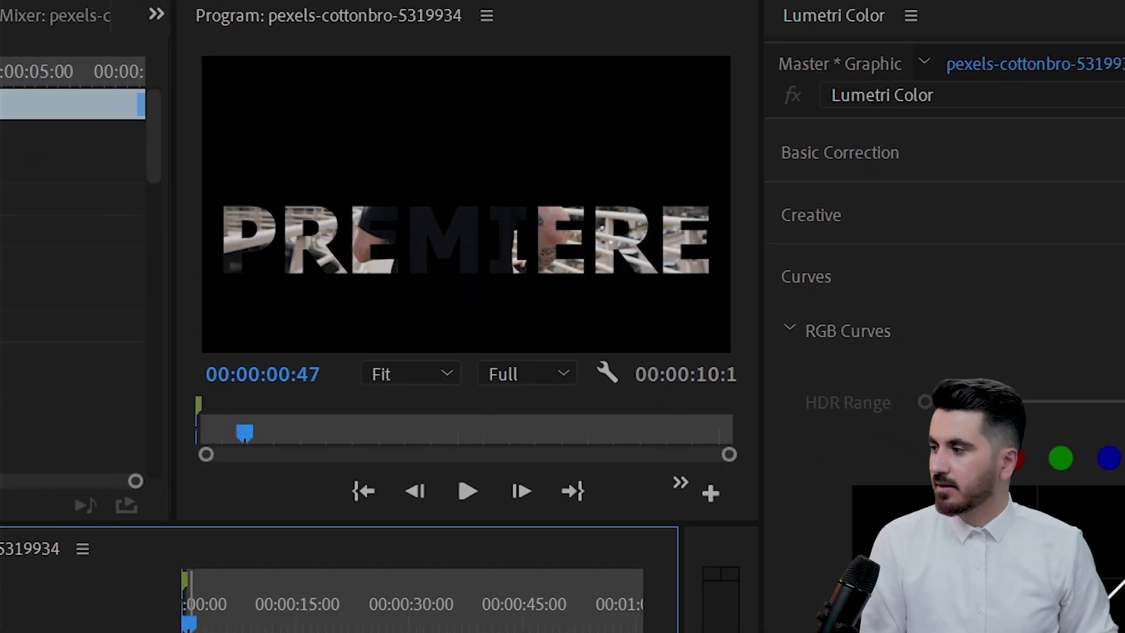
# - Trim the start of the text graphic on V2 to about 4 seconds and play the sequence to check it
pyautogui.moveTo(230, 566); pyautogui.dragTo(256, 565)
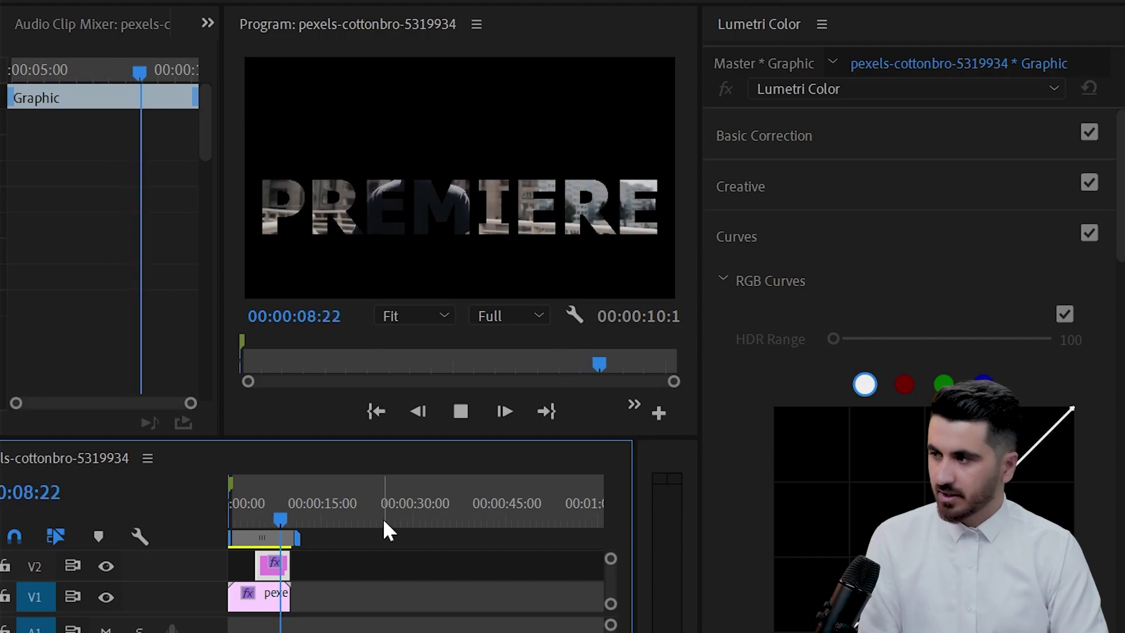
pyautogui.press('space')
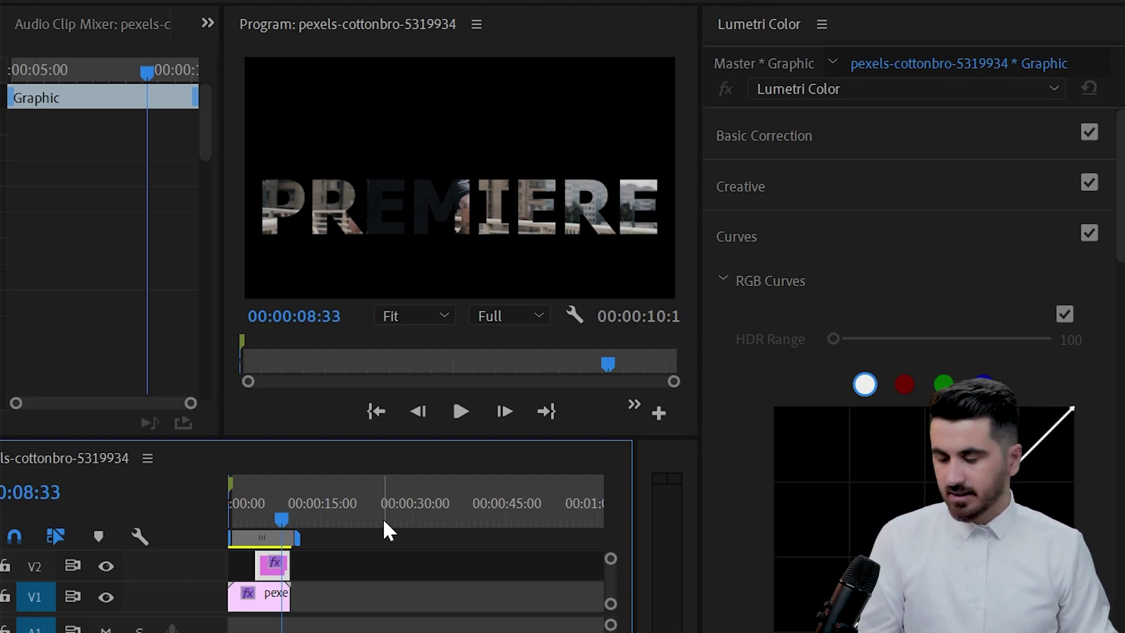
pyautogui.press('space')
pyautogui.press('space')
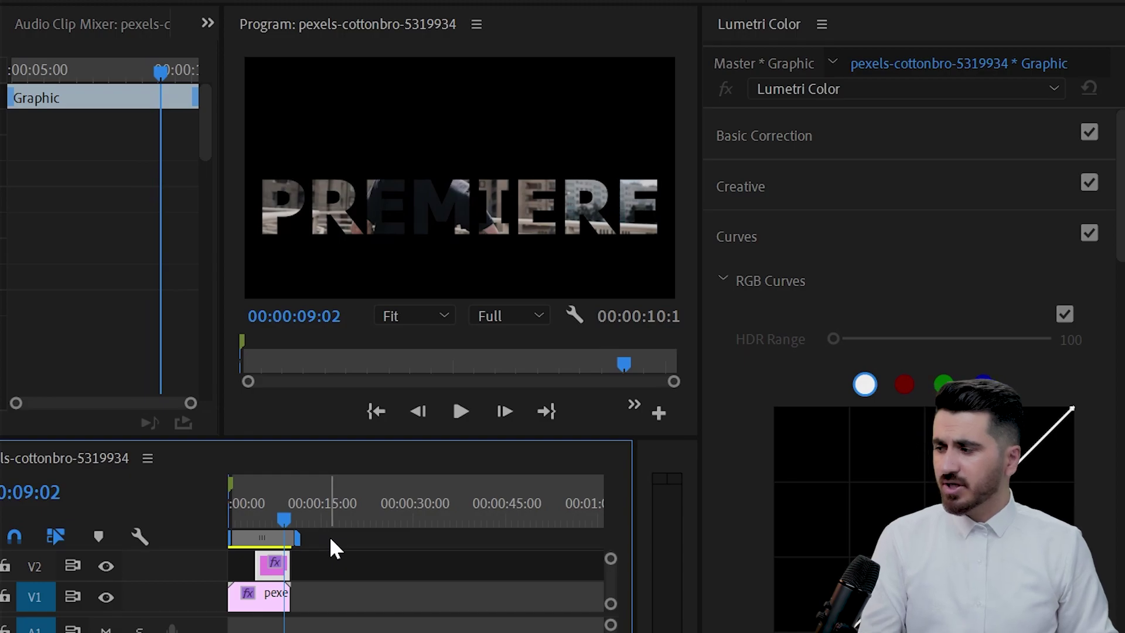
# - Delete the text graphic on V2 and the video clip on V1 from the sequence
pyautogui.press('Home')
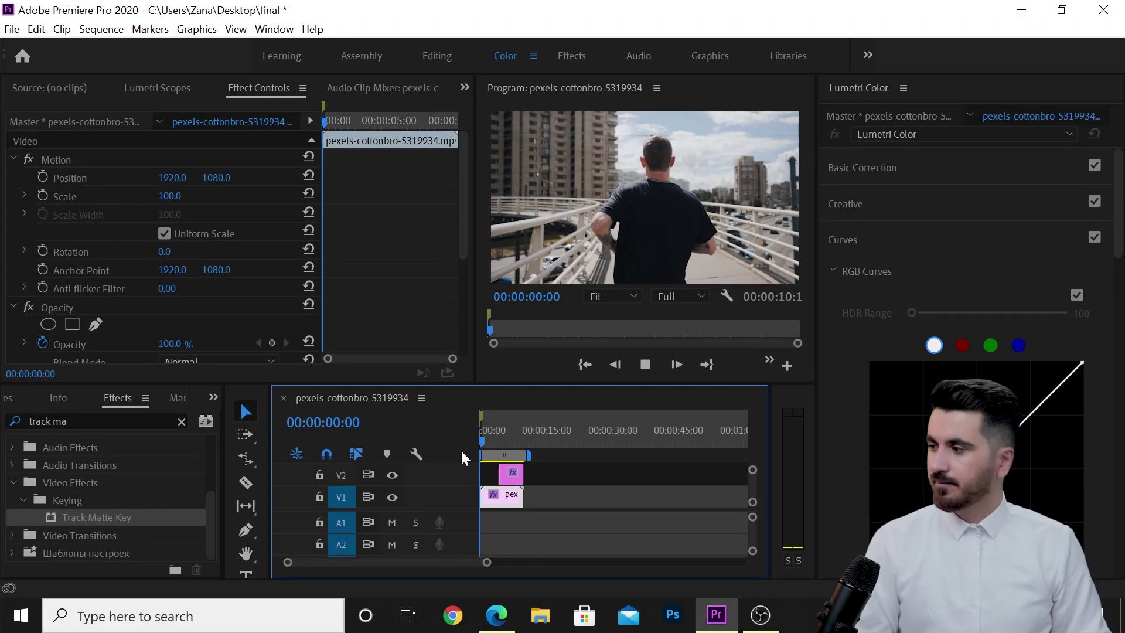
pyautogui.moveTo(573, 467); pyautogui.dragTo(505, 508)
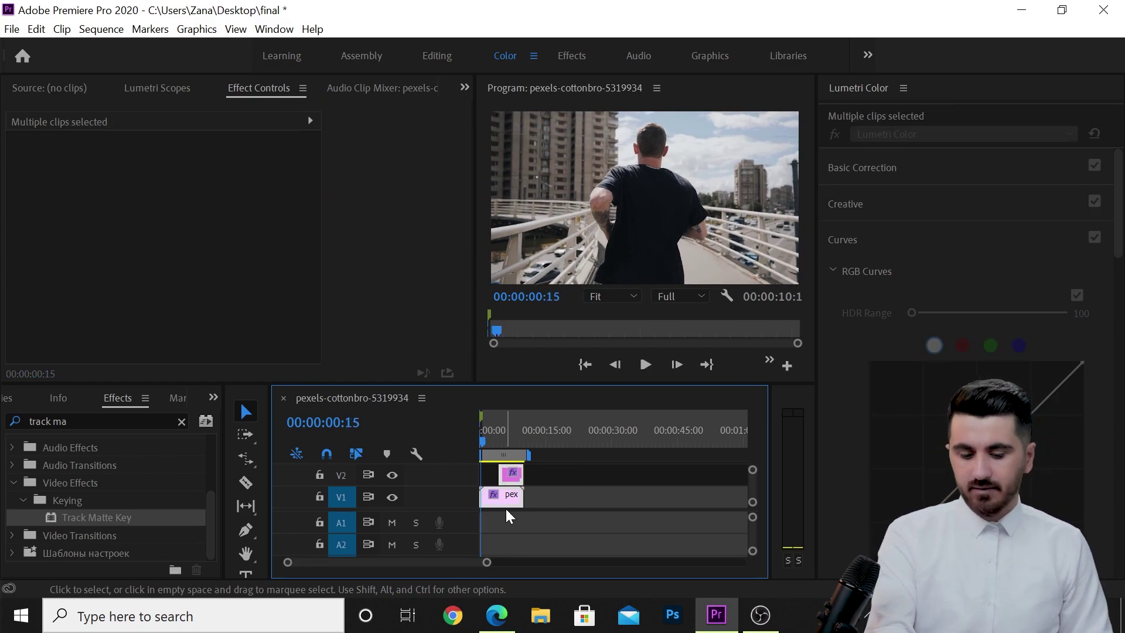
pyautogui.press('Delete')
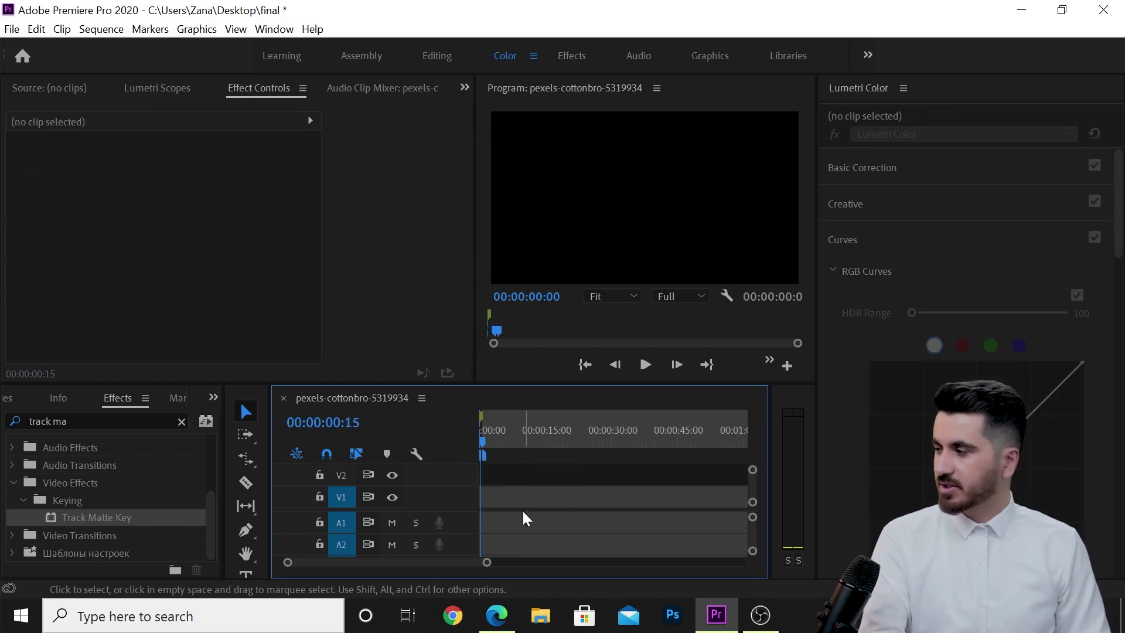
pyautogui.click(35, 399)
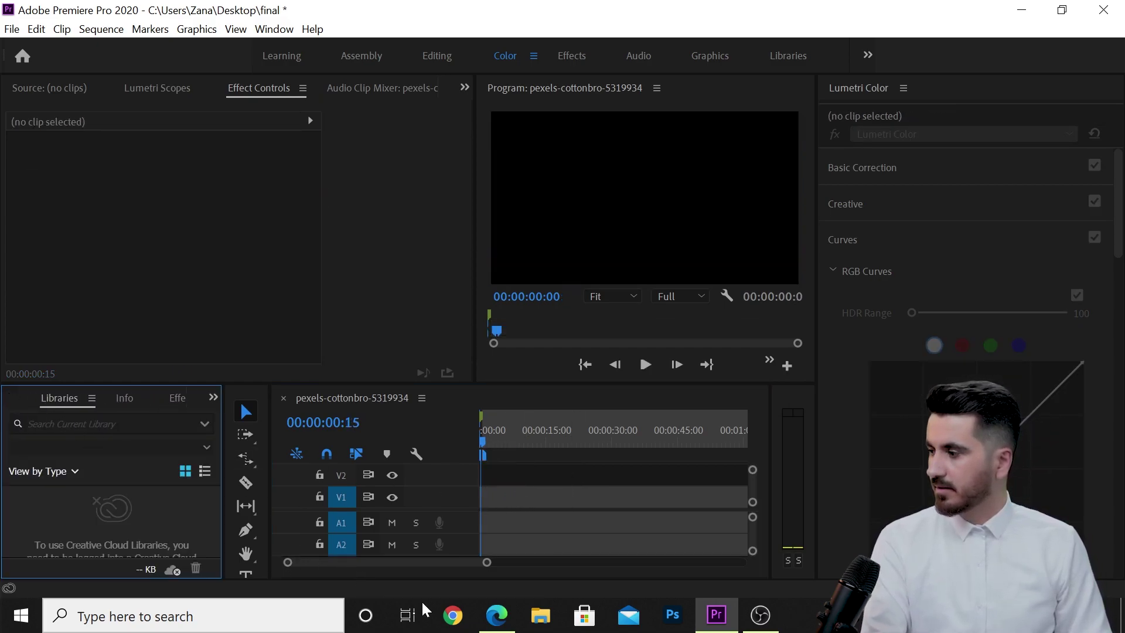
# - Switch to Edge and download the Two Butterflies Mating video from the similar videos on Pexels
pyautogui.click(497, 615)
pyautogui.click(147, 176)
pyautogui.scroll(-5, 791, 193)
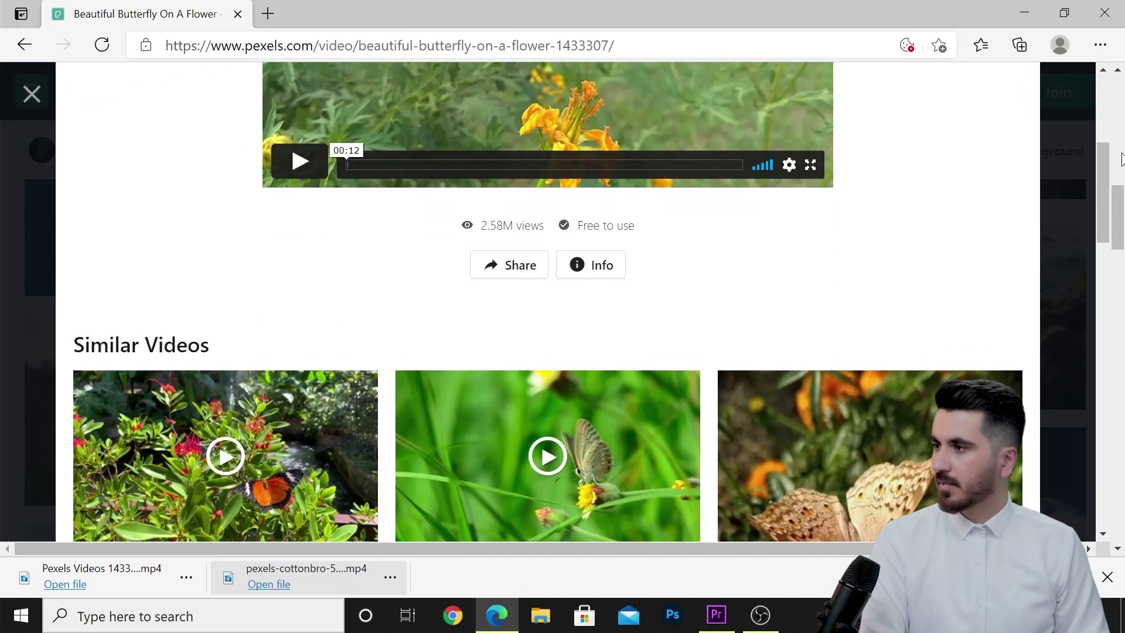
pyautogui.scroll(-3, 536, 199)
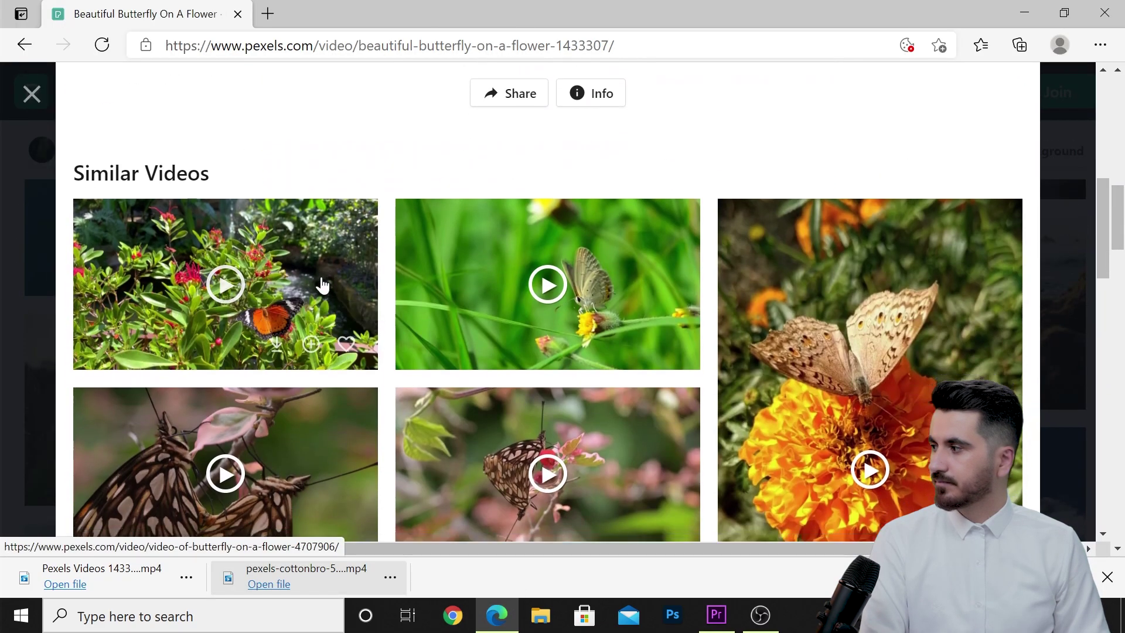
pyautogui.scroll(-3, 316, 281)
pyautogui.click(228, 304)
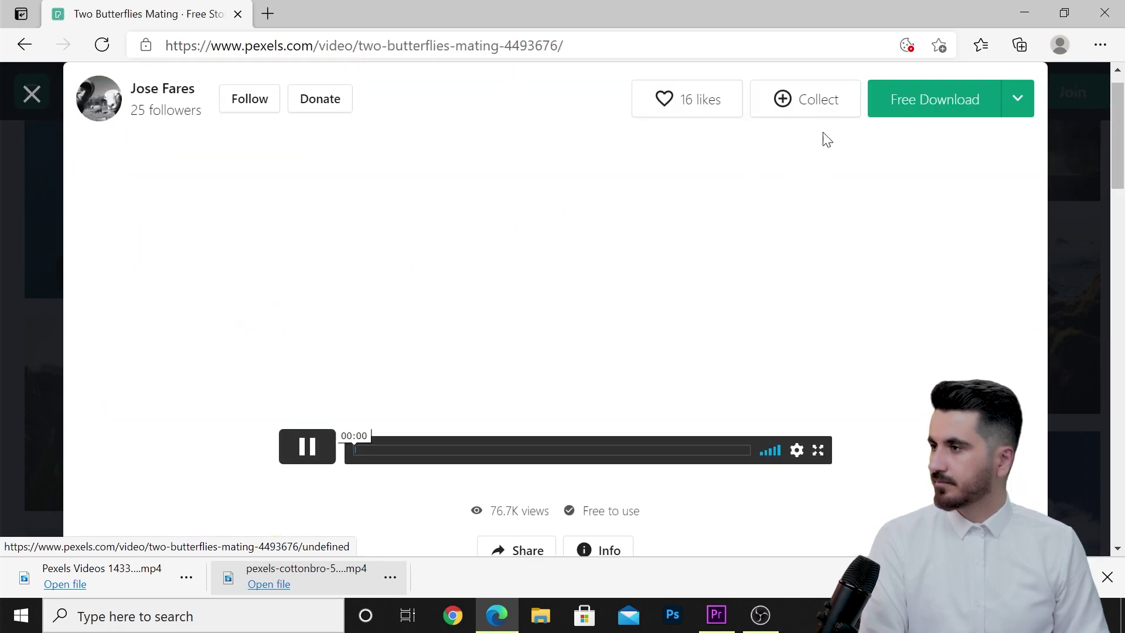
pyautogui.click(910, 104)
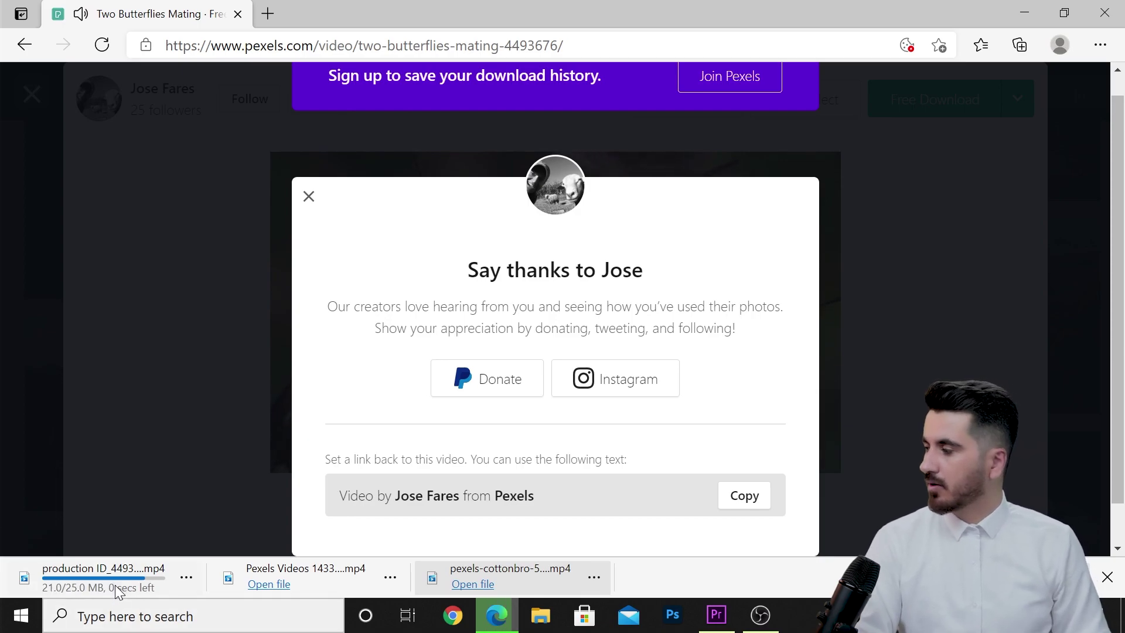
# - Delete the empty sequence from the finall_p_pro project and import the downloaded production ID_4493676 video into it
pyautogui.moveTo(111, 580); pyautogui.dragTo(32, 439)
pyautogui.scroll(2, 14, 403)
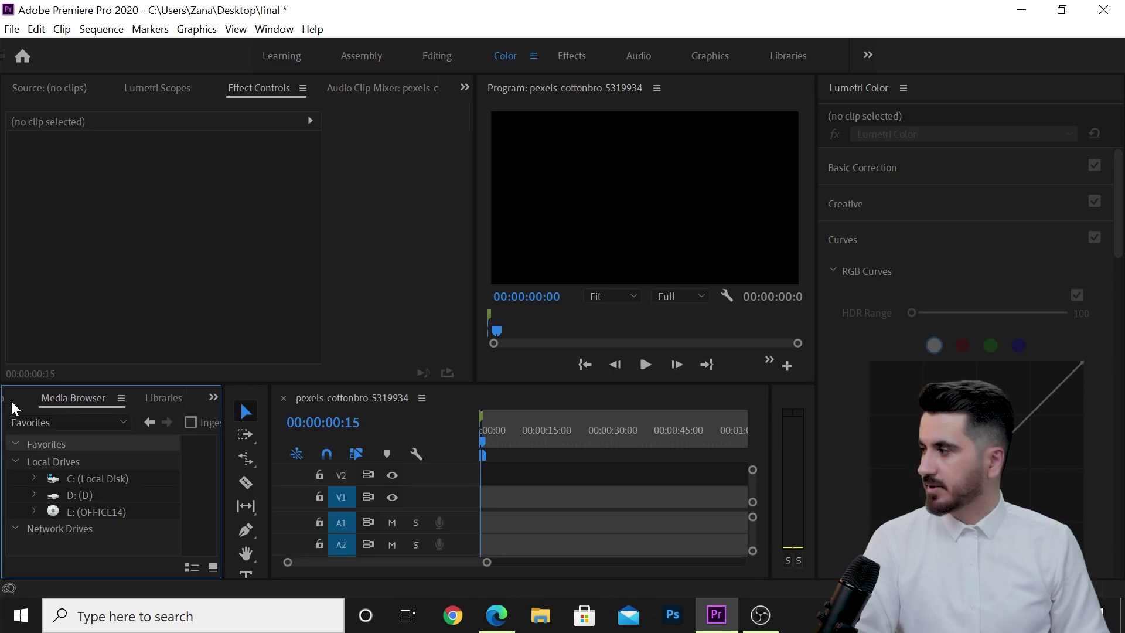
pyautogui.click(168, 494)
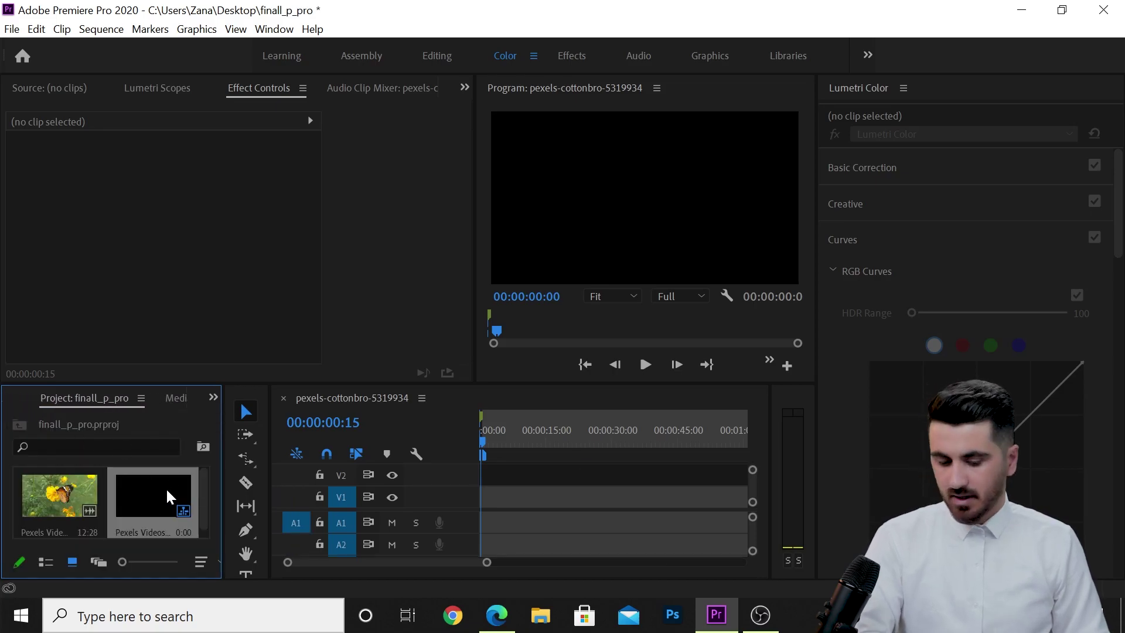
pyautogui.click(165, 497)
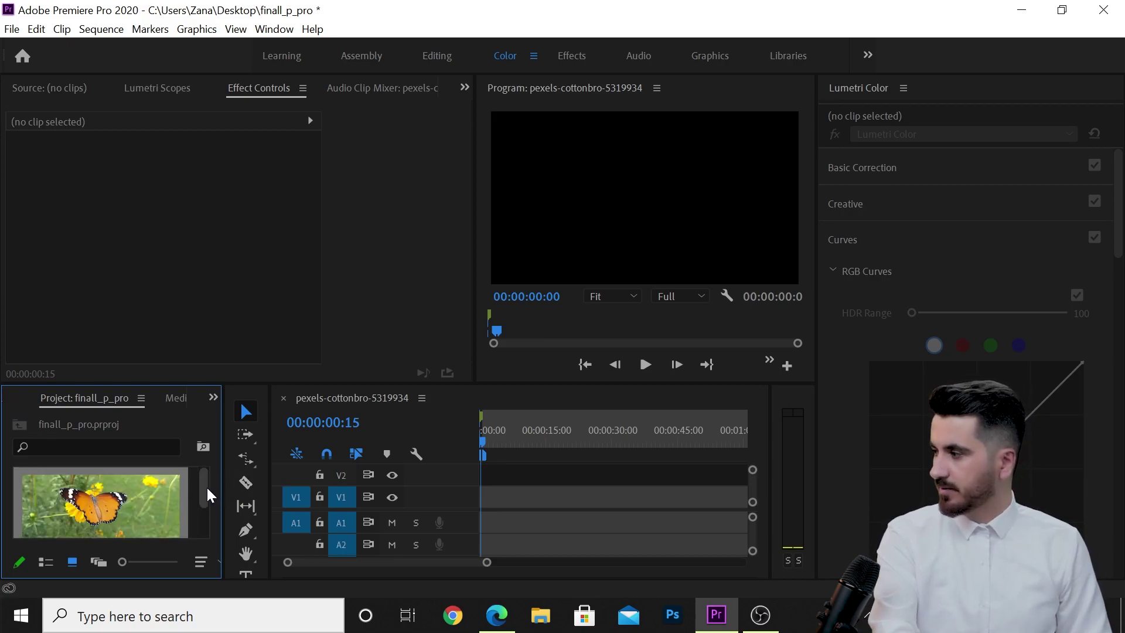
pyautogui.scroll(-2, 196, 533)
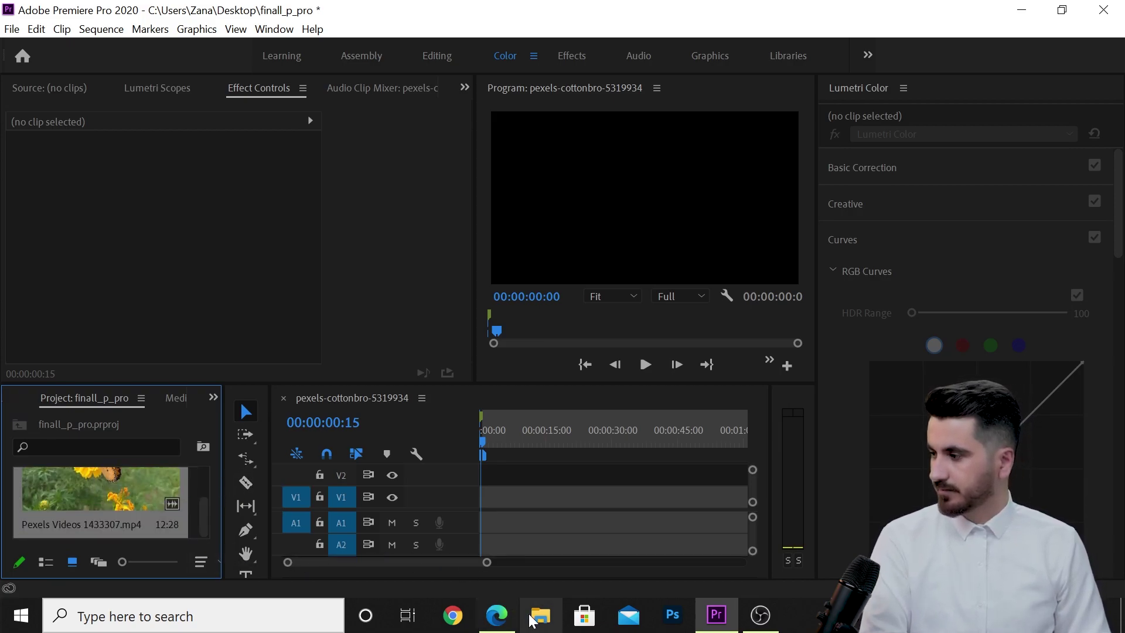
pyautogui.click(496, 615)
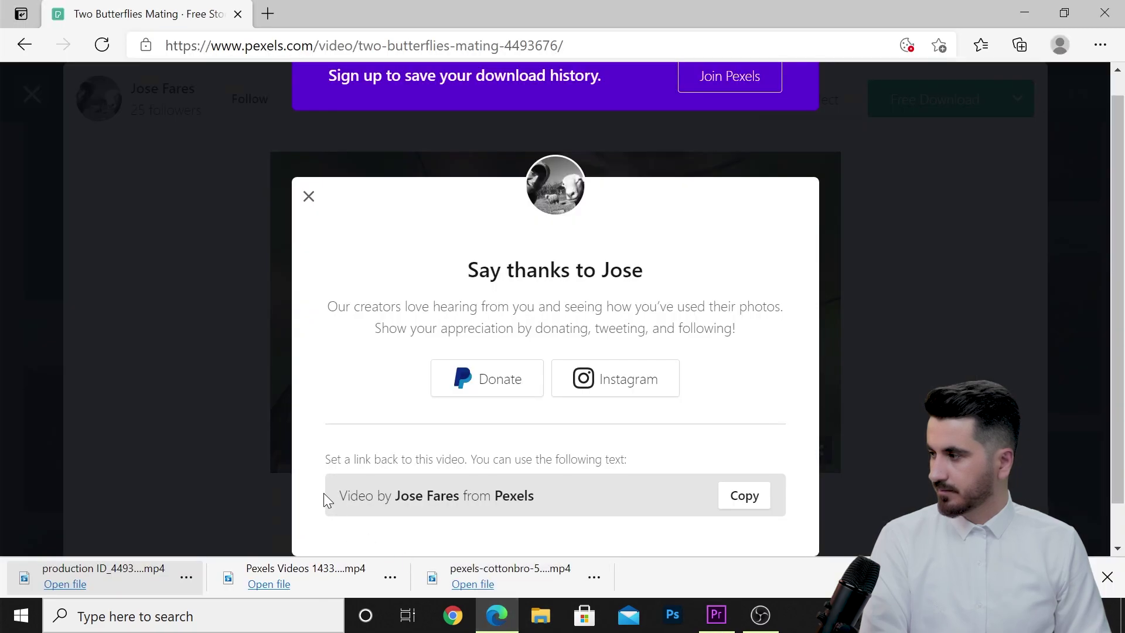
pyautogui.moveTo(125, 579); pyautogui.dragTo(125, 503)
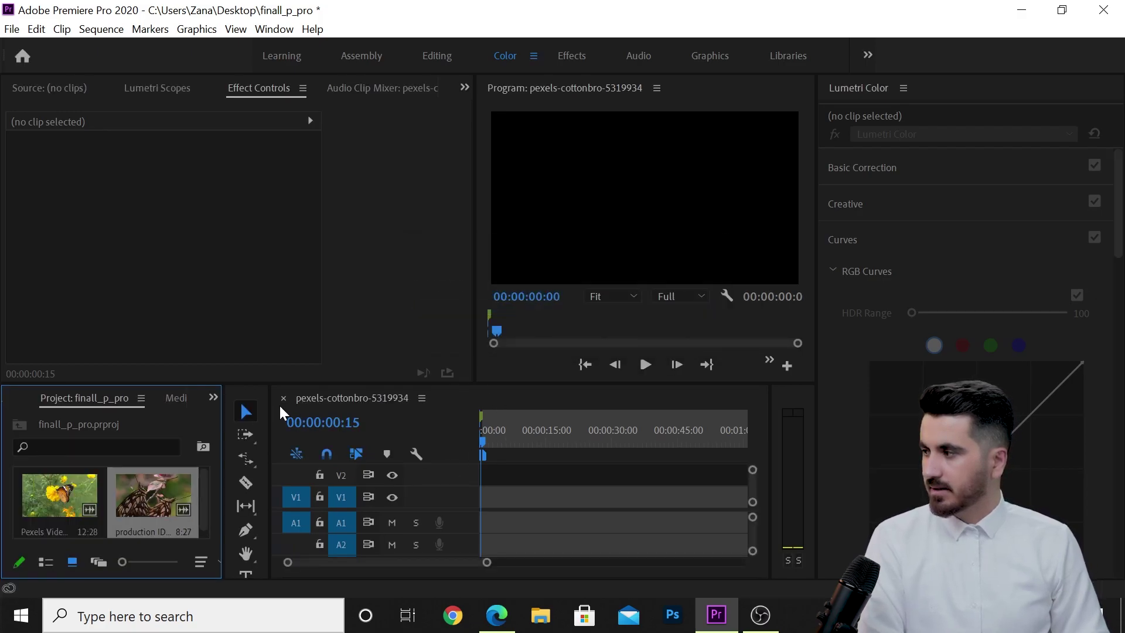
# - Replace the open sequence with a new one made from production ID_4493676, with Pexels Videos 1433307 directly after it on V1
pyautogui.click(282, 399)
pyautogui.click(132, 503)
pyautogui.moveTo(86, 495); pyautogui.dragTo(381, 495)
pyautogui.moveTo(484, 448); pyautogui.dragTo(591, 521)
pyautogui.moveTo(686, 477); pyautogui.dragTo(440, 515)
pyautogui.press('Home')
pyautogui.press('space')
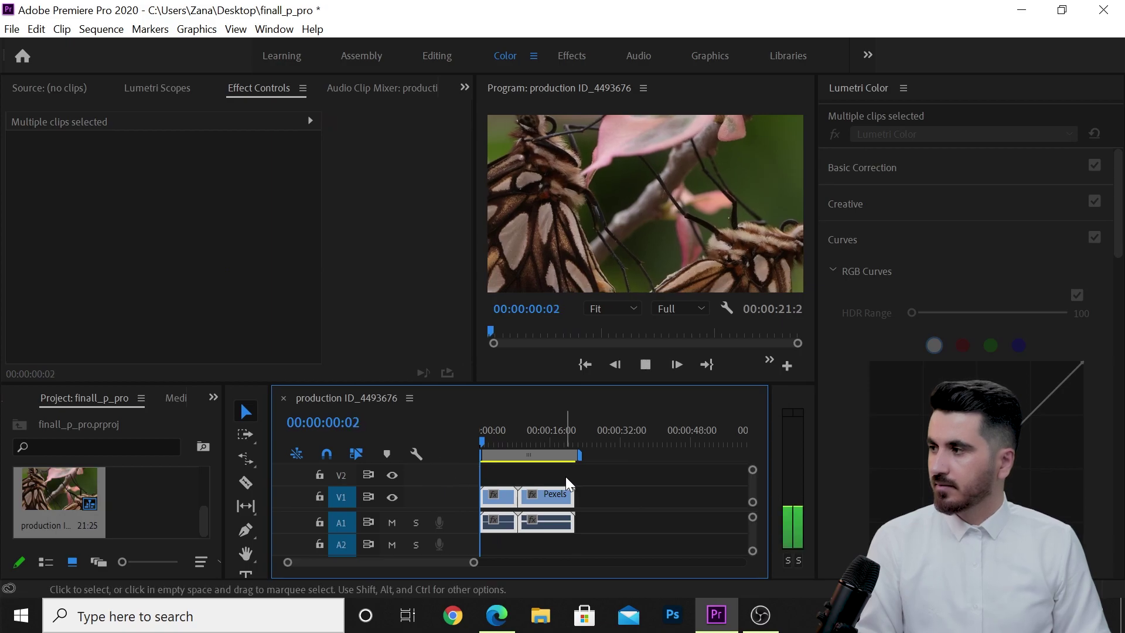
pyautogui.press('space')
# - Scale the production ID_4493676 clip down to show both butterflies in the frame, and play the sequence
pyautogui.click(498, 488)
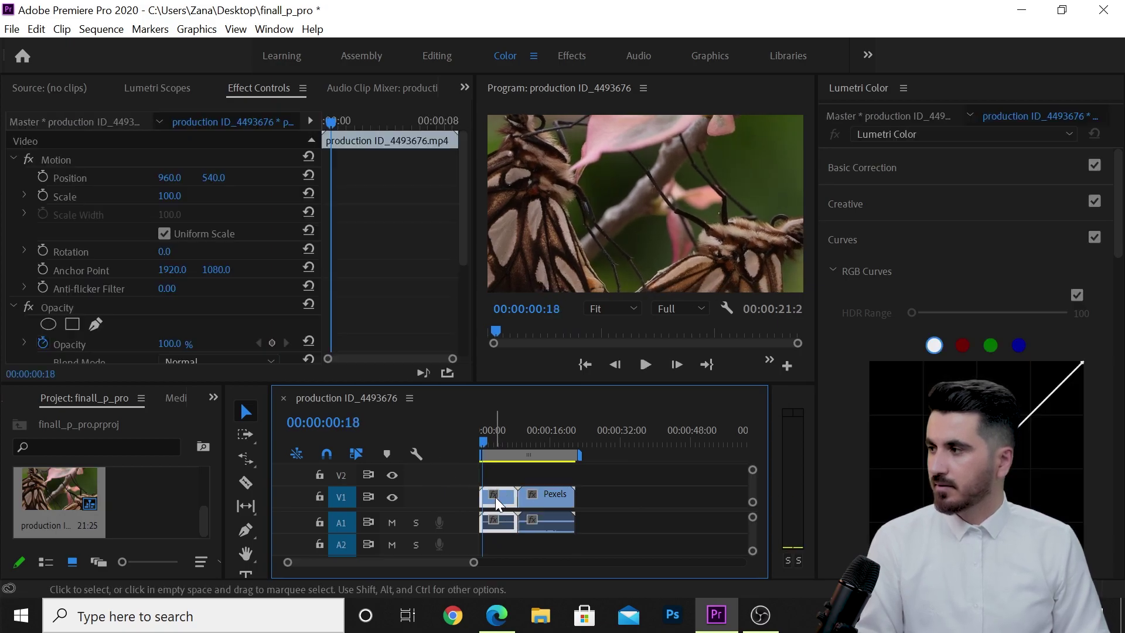
pyautogui.moveTo(168, 195); pyautogui.dragTo(118, 208)
pyautogui.press('space')
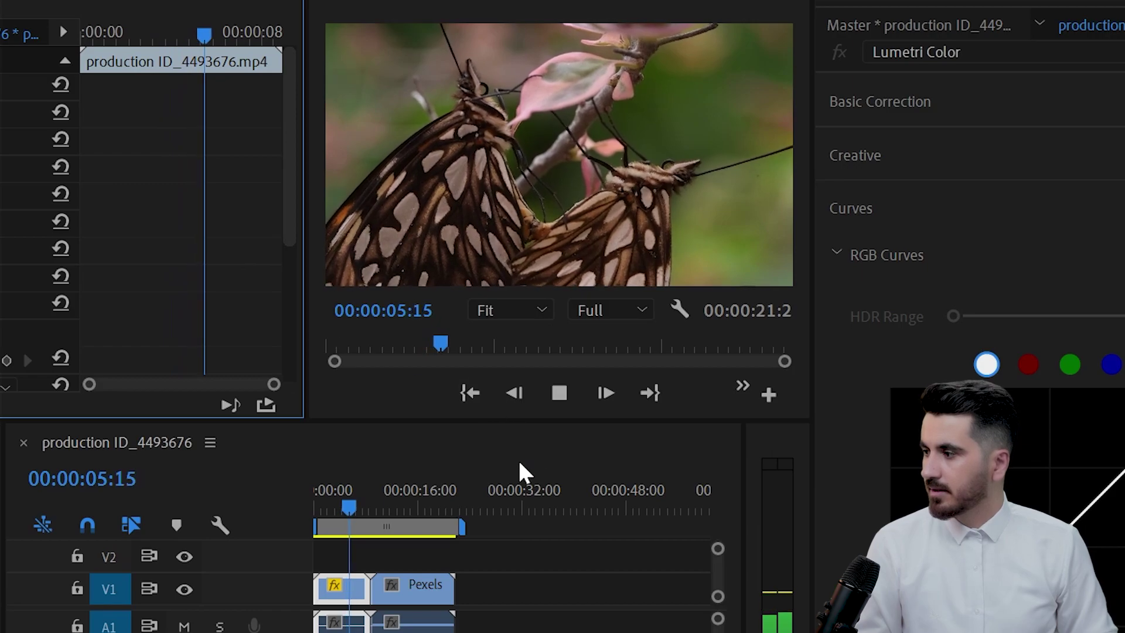
pyautogui.press('space')
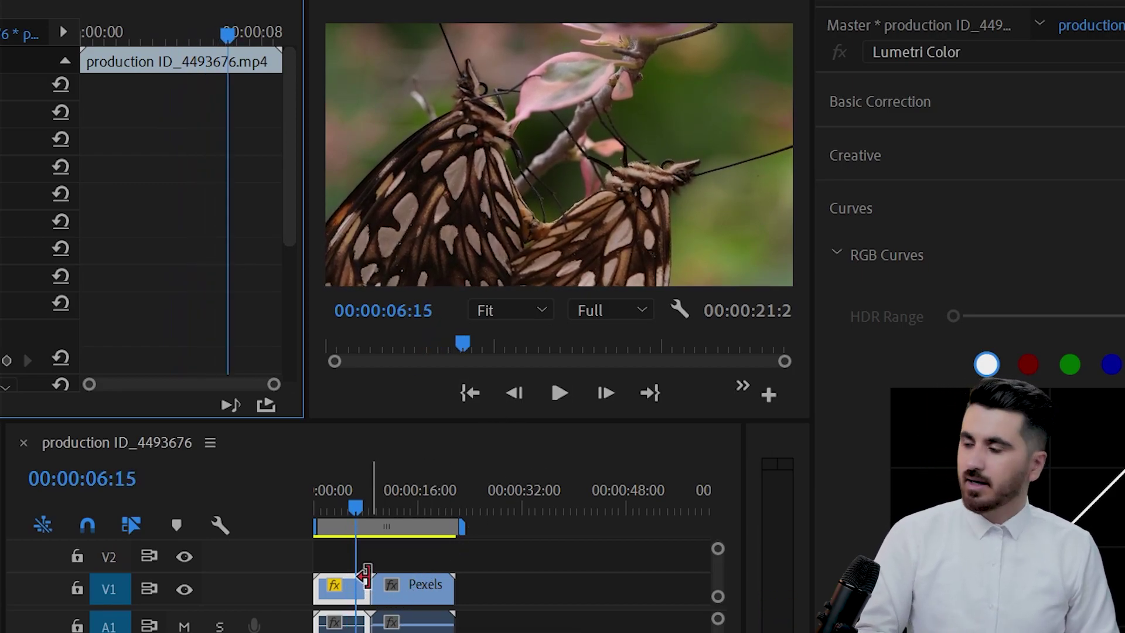
# - Apply the default transitions to the cut between the two butterfly clips, accepting repeated frames
pyautogui.doubleClick(369, 580)
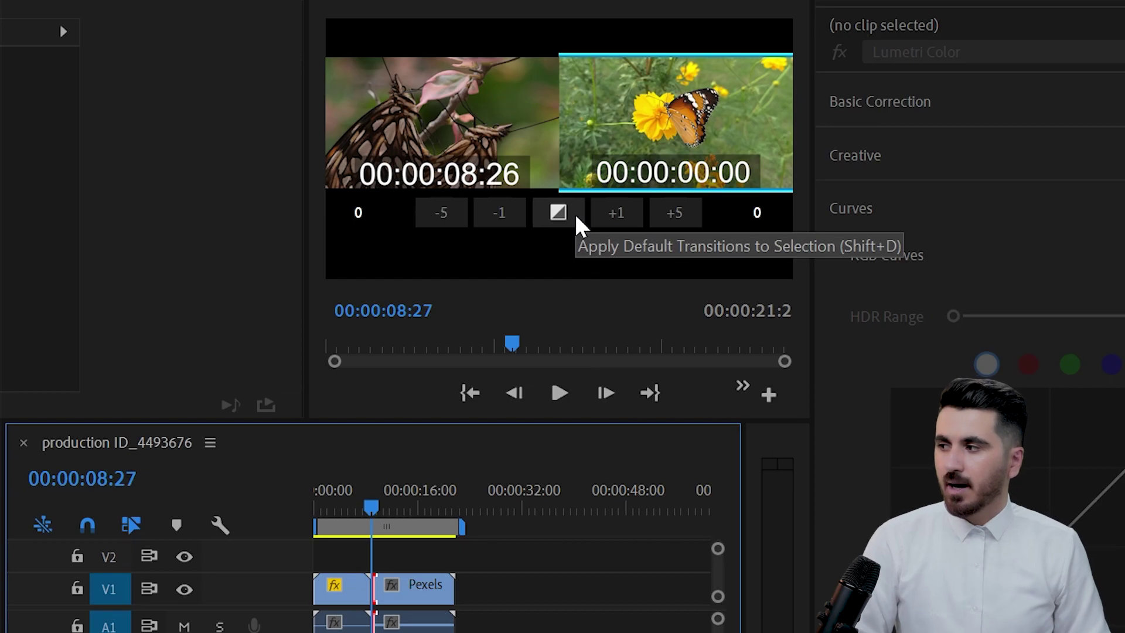
pyautogui.click(575, 220)
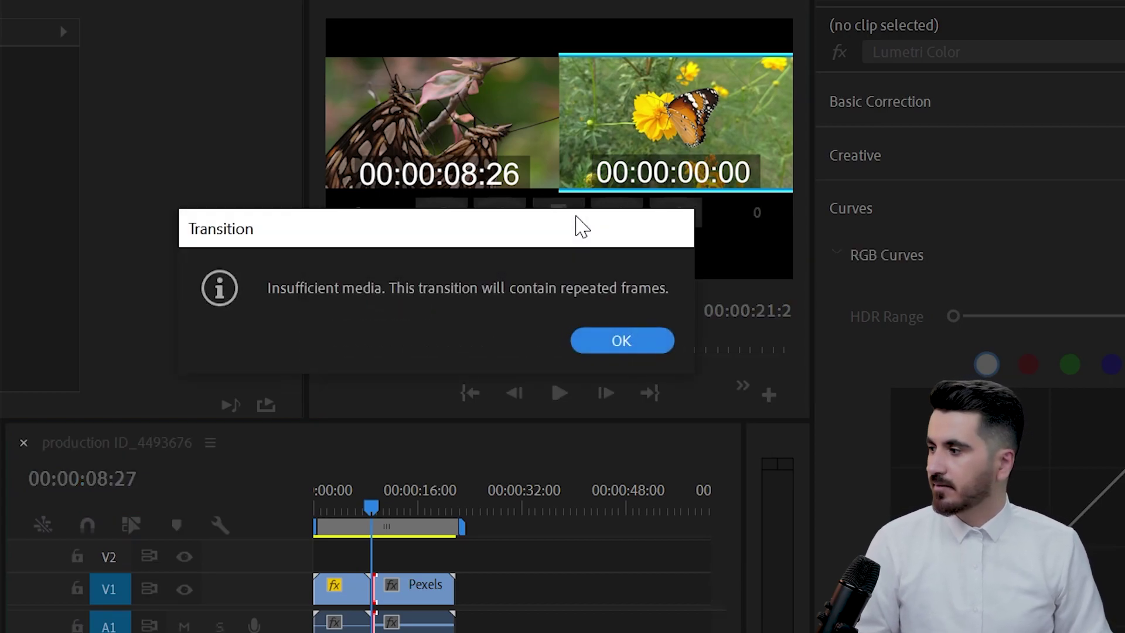
pyautogui.click(609, 334)
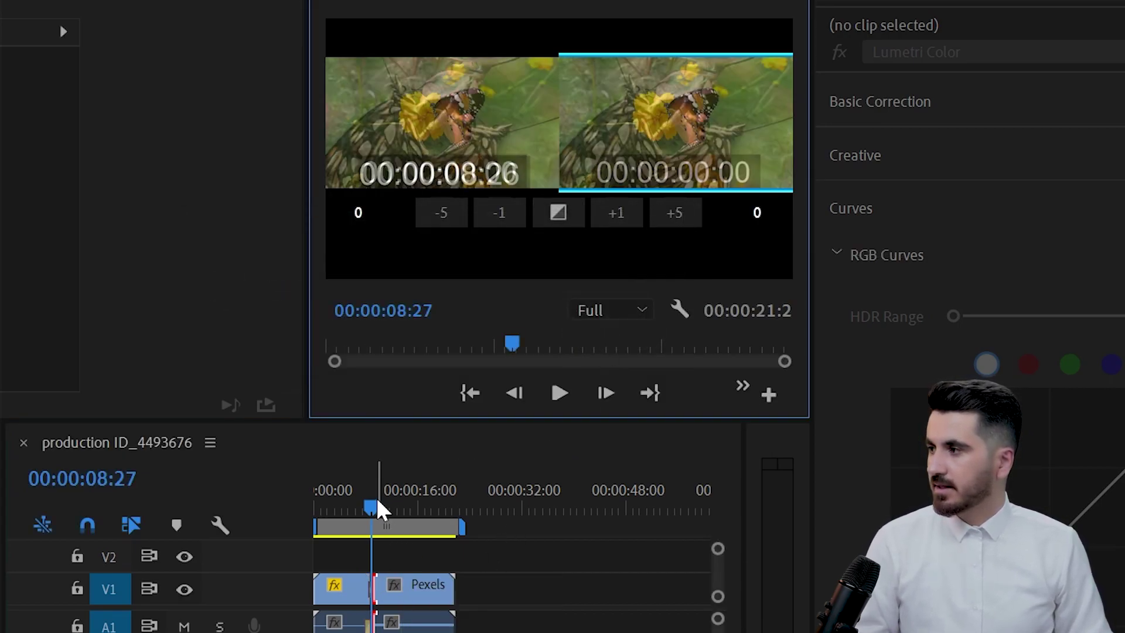
# - Enlarge the Program monitor in width and height to inspect the transition between the clips
pyautogui.click(374, 503)
pyautogui.moveTo(371, 504); pyautogui.dragTo(366, 505)
pyautogui.moveTo(305, 248); pyautogui.dragTo(65, 276)
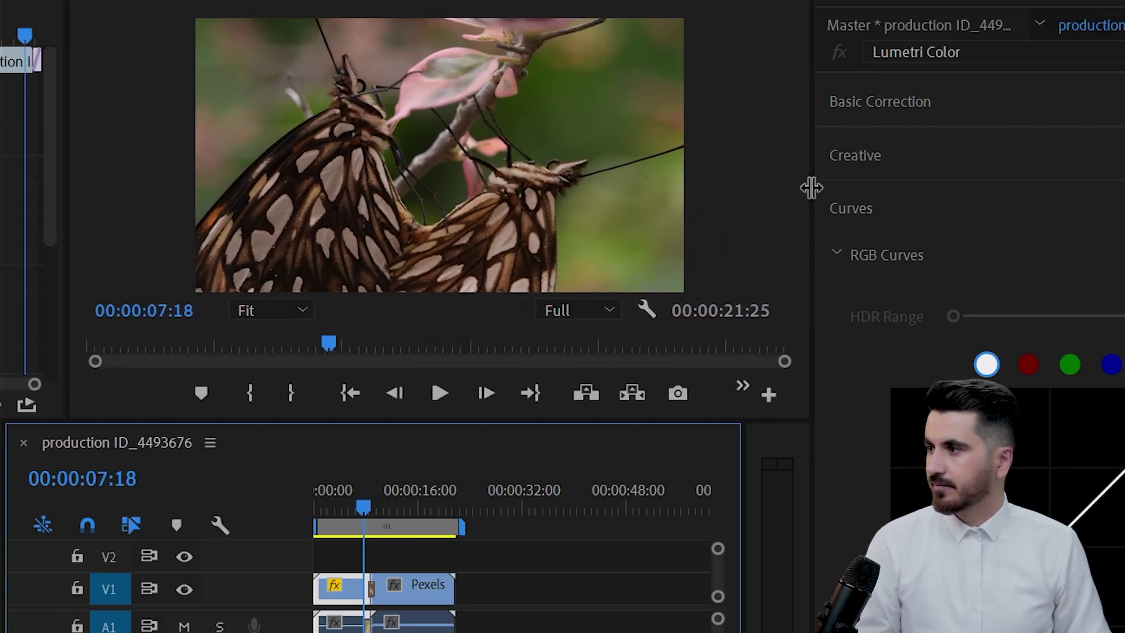
pyautogui.moveTo(811, 187); pyautogui.dragTo(1116, 193)
pyautogui.moveTo(916, 422); pyautogui.dragTo(917, 511)
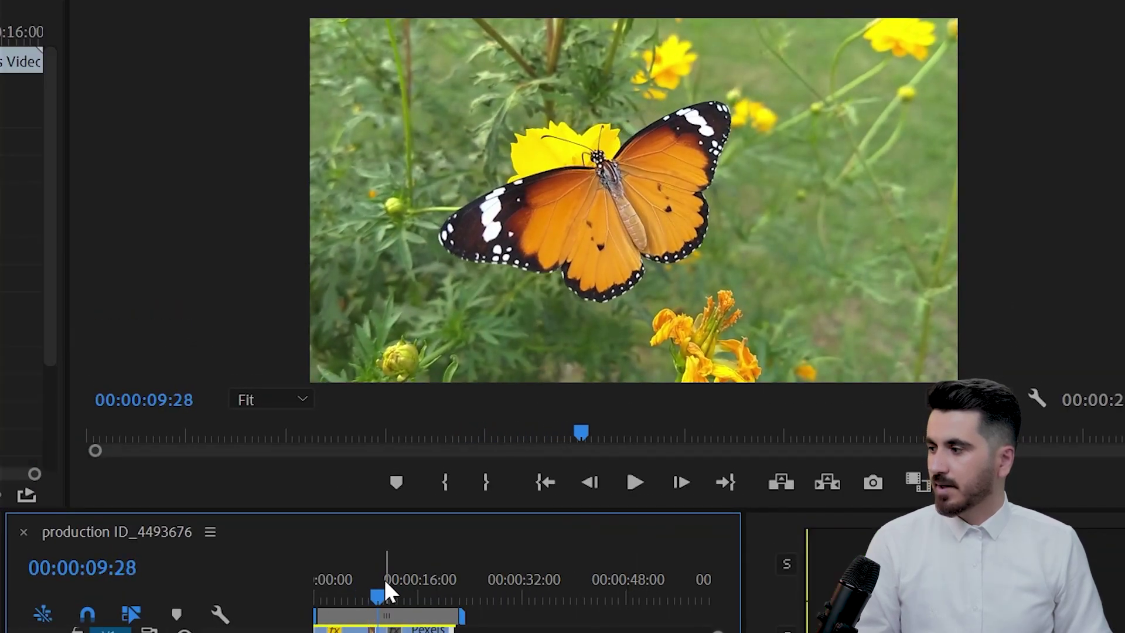
# - Play the sequence across the cut and remove the video transition from V1
pyautogui.click(364, 598)
pyautogui.press('space')
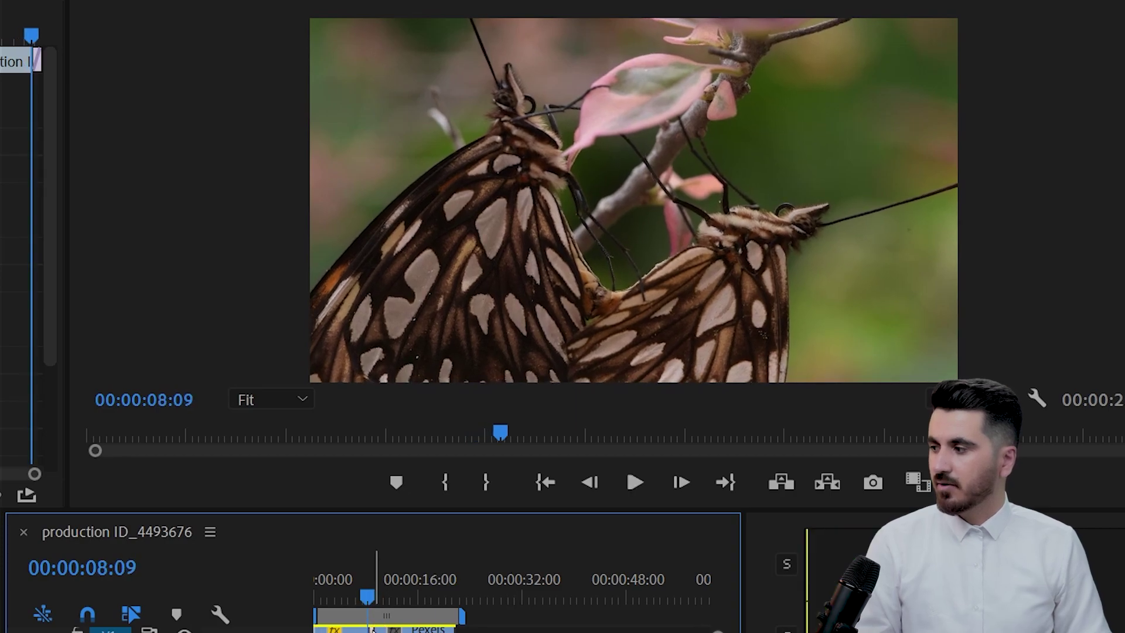
pyautogui.click(380, 622)
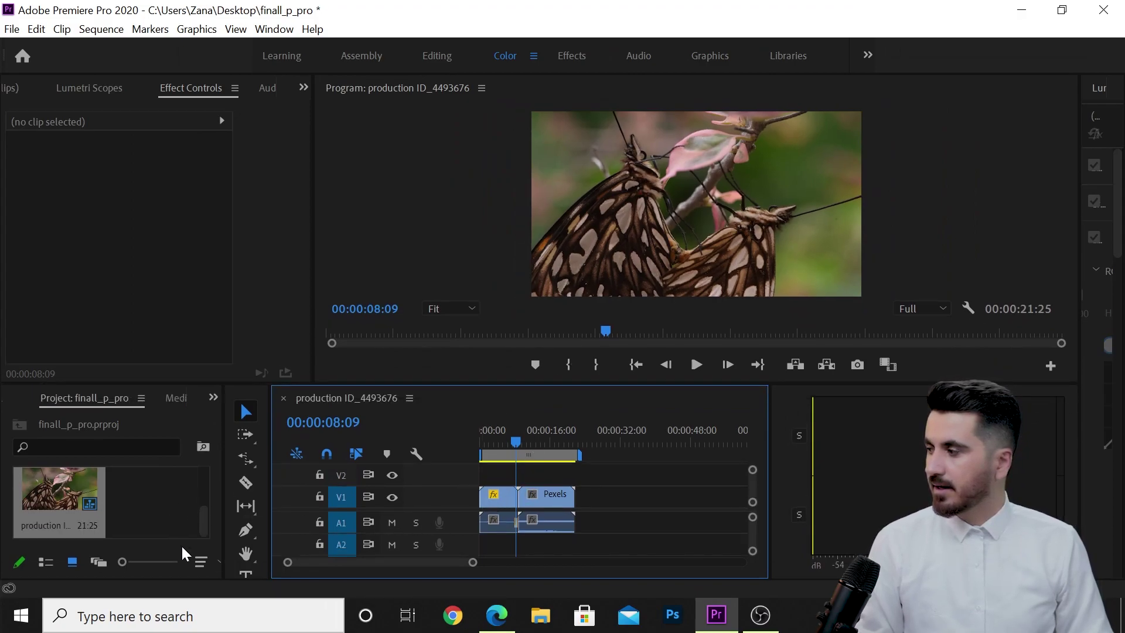
# - In the final project, create an adjustment layer of 1920 x 1080 at 29.97 fps with square pixels
pyautogui.click(180, 519)
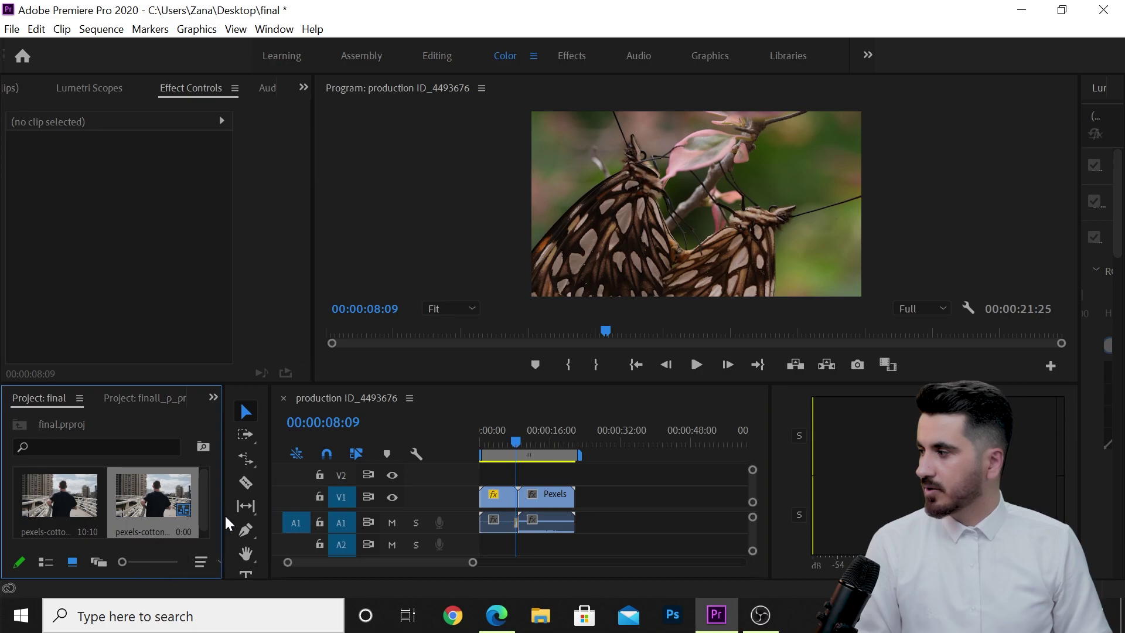
pyautogui.hotkey('alt', 'shift', '5')
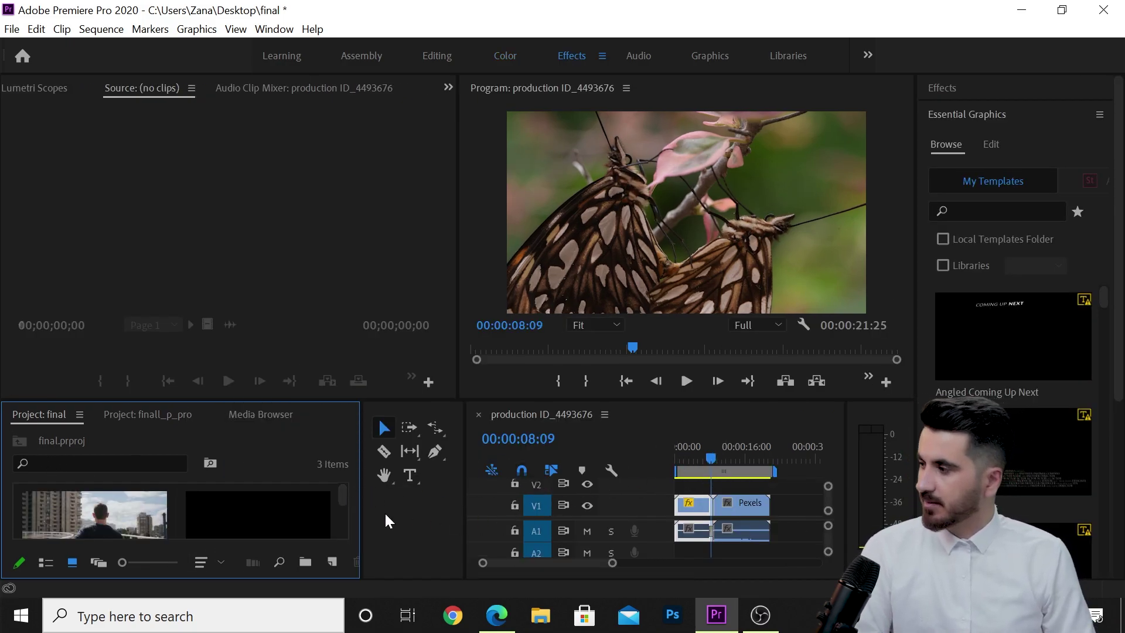
pyautogui.moveTo(344, 492); pyautogui.dragTo(344, 514)
pyautogui.click(333, 562)
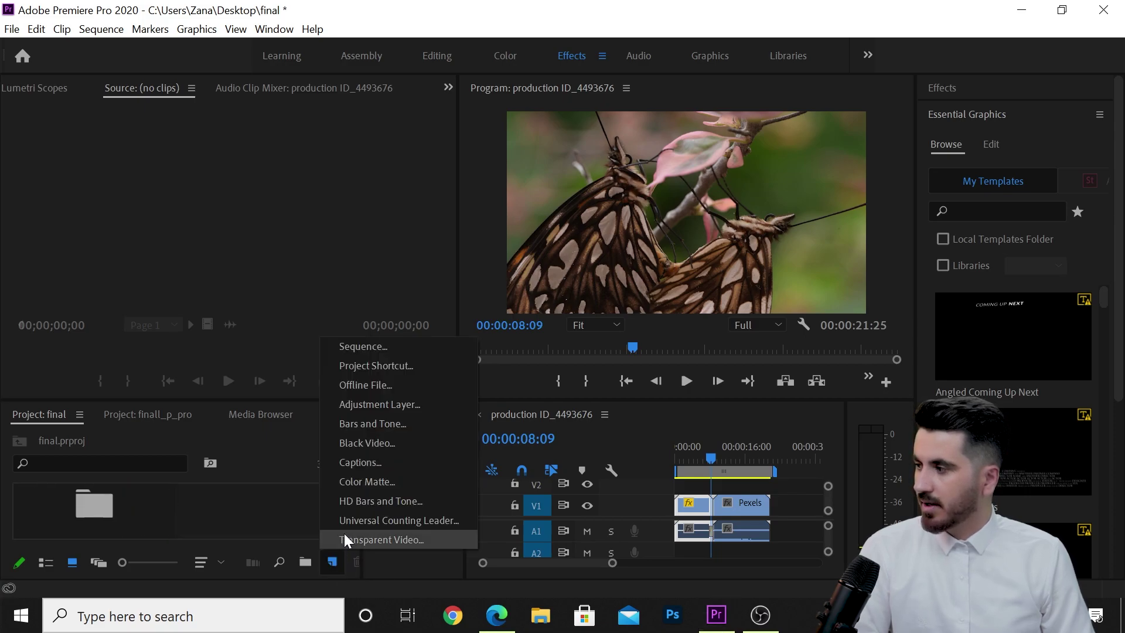
pyautogui.click(379, 403)
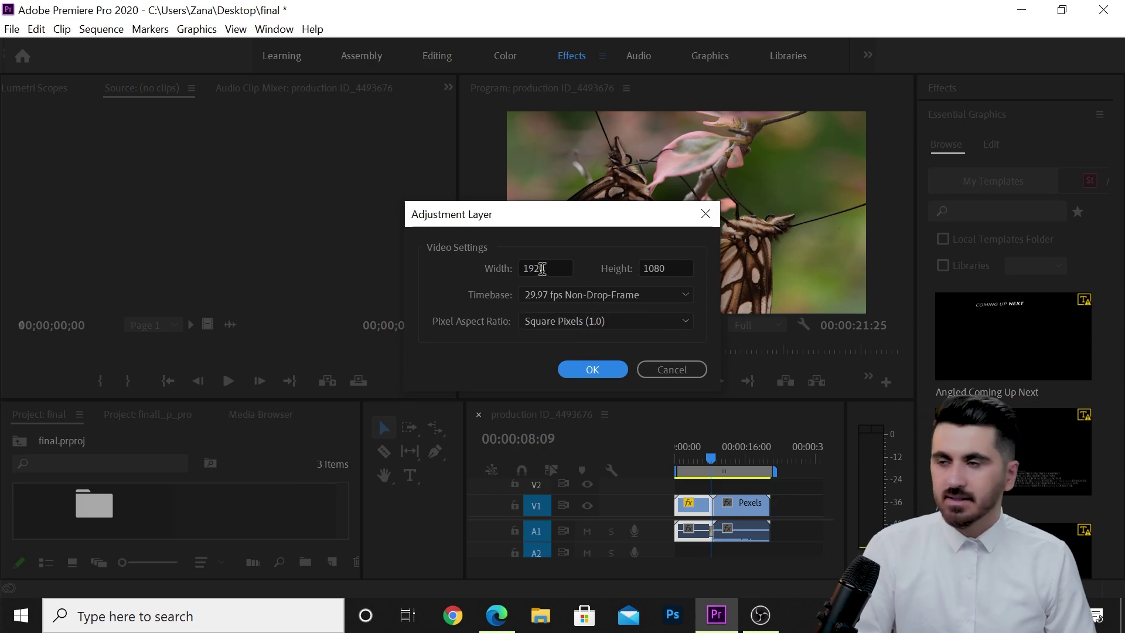
pyautogui.click(593, 370)
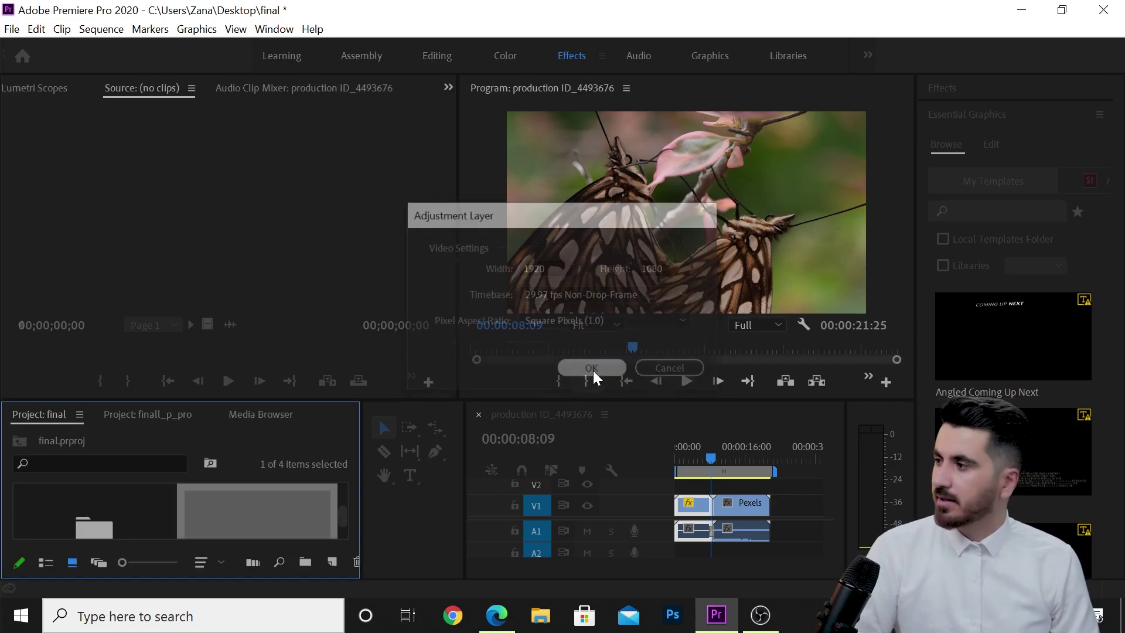
# - Place the adjustment layer on V2 over the cut between the clips and shorten it to about 1.5 seconds
pyautogui.moveTo(270, 524); pyautogui.dragTo(710, 495)
pyautogui.moveTo(710, 400); pyautogui.dragTo(879, 169)
pyautogui.click(438, 56)
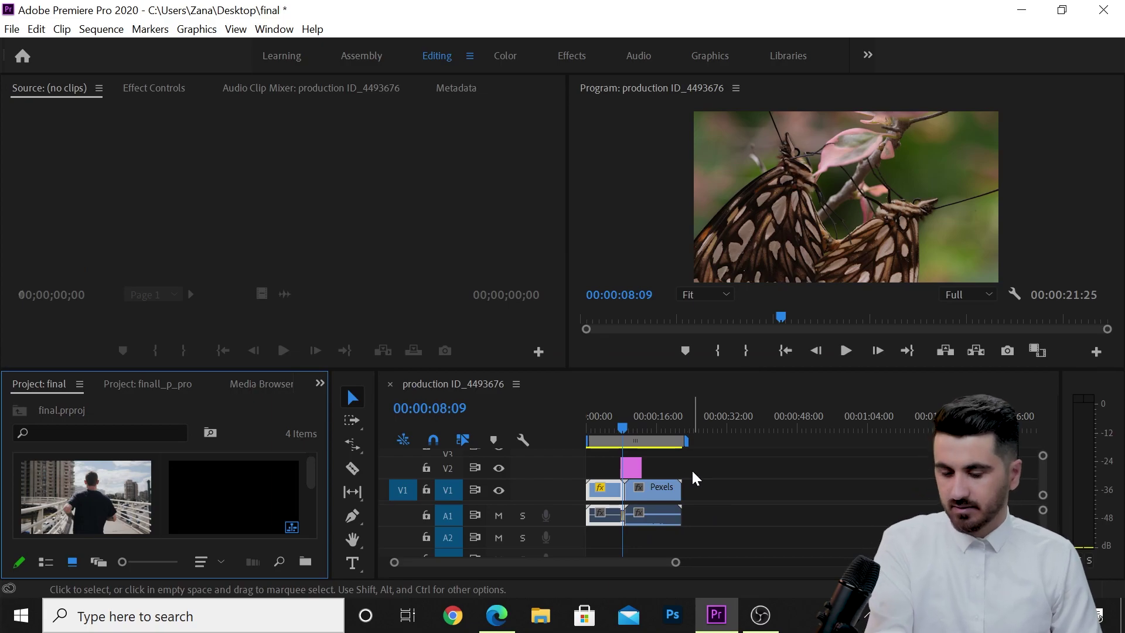
pyautogui.click(721, 497)
pyautogui.press('=')
pyautogui.press('=')
pyautogui.moveTo(807, 467); pyautogui.dragTo(754, 474)
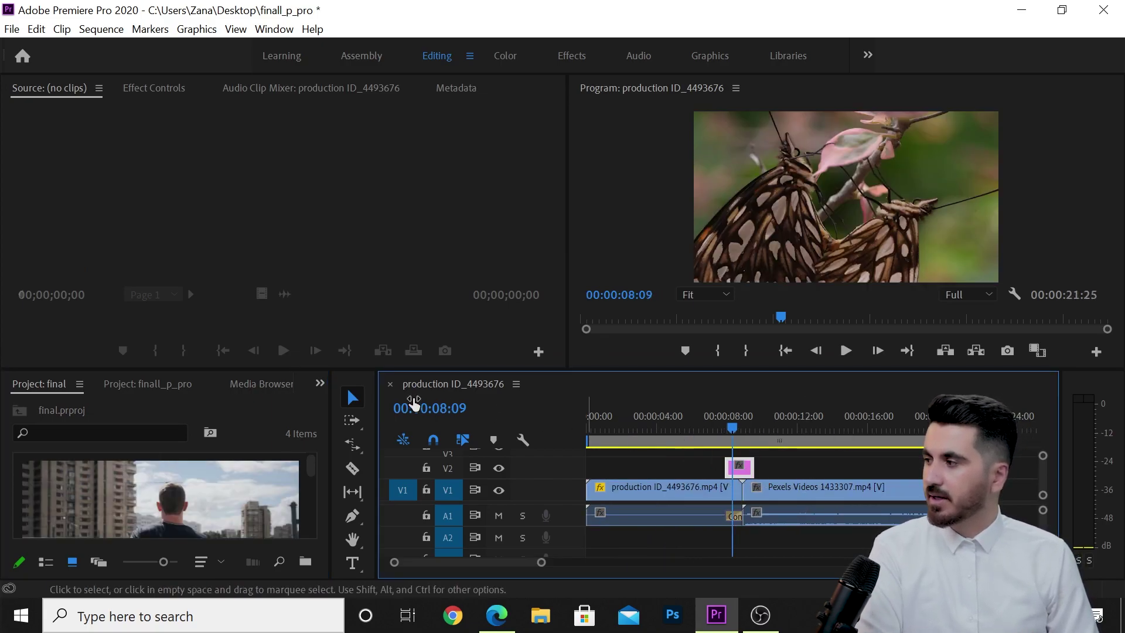
# - Try the 01 preset from Action Distortion Transitions on the V2 adjustment layer and play across the cut
pyautogui.click(320, 383)
pyautogui.click(375, 500)
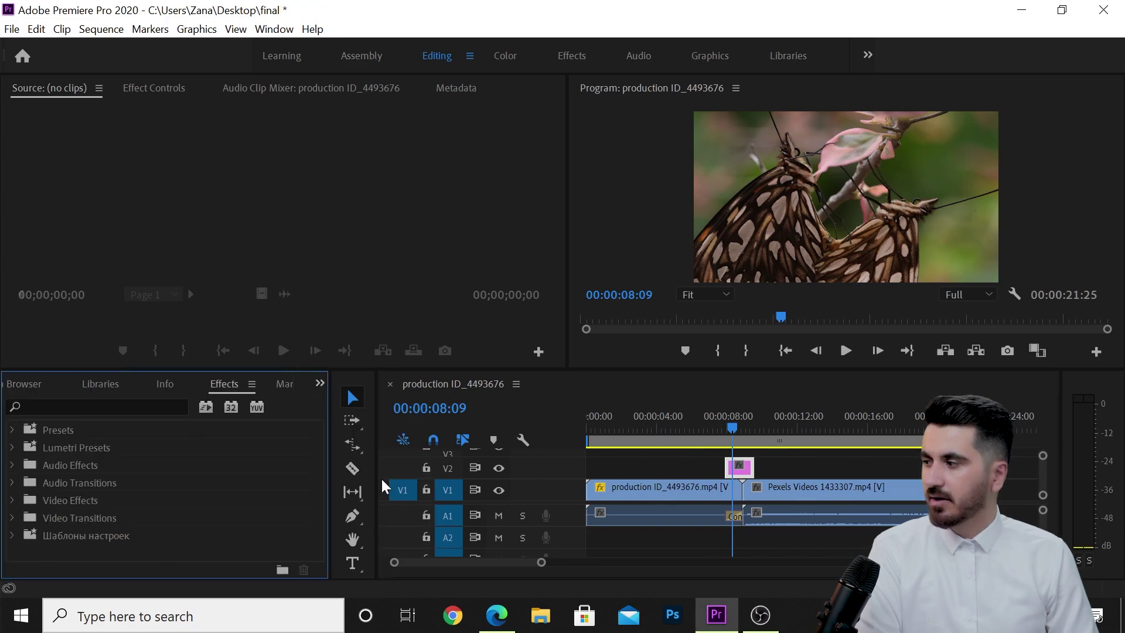
pyautogui.click(13, 535)
pyautogui.scroll(-2, 49, 527)
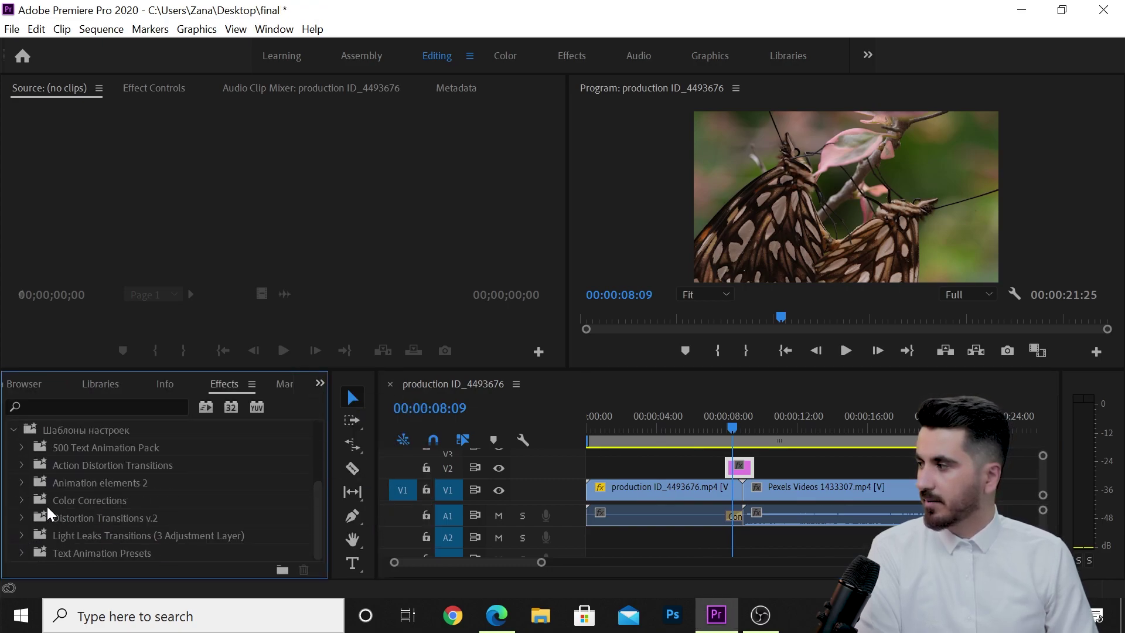
pyautogui.click(22, 465)
pyautogui.moveTo(53, 481); pyautogui.dragTo(657, 470)
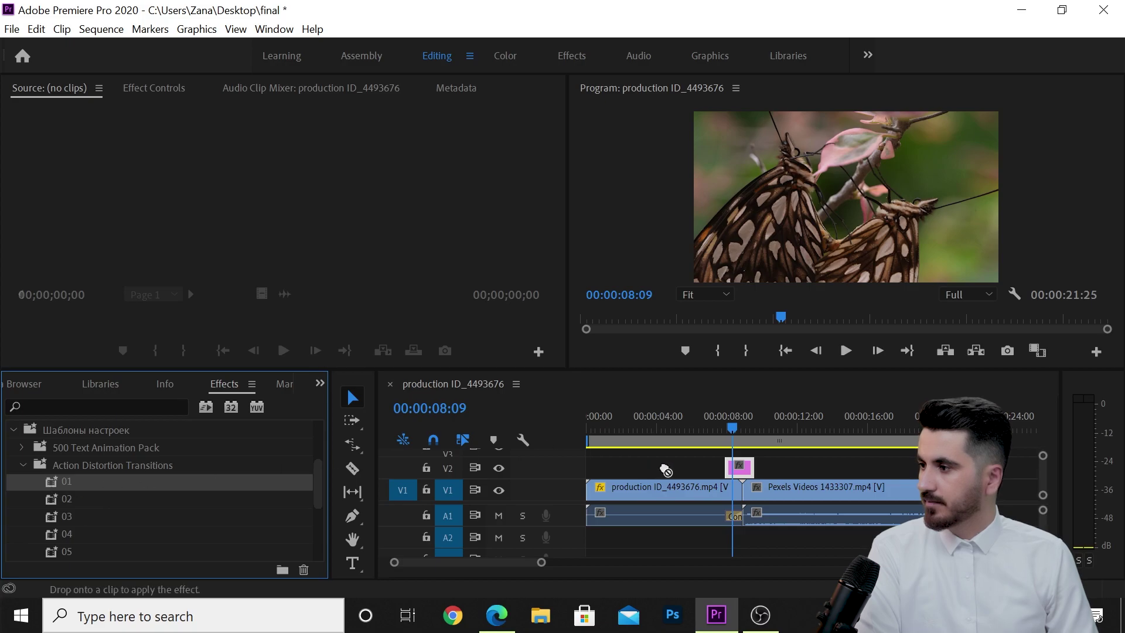
pyautogui.moveTo(737, 481); pyautogui.dragTo(737, 480)
pyautogui.press('space')
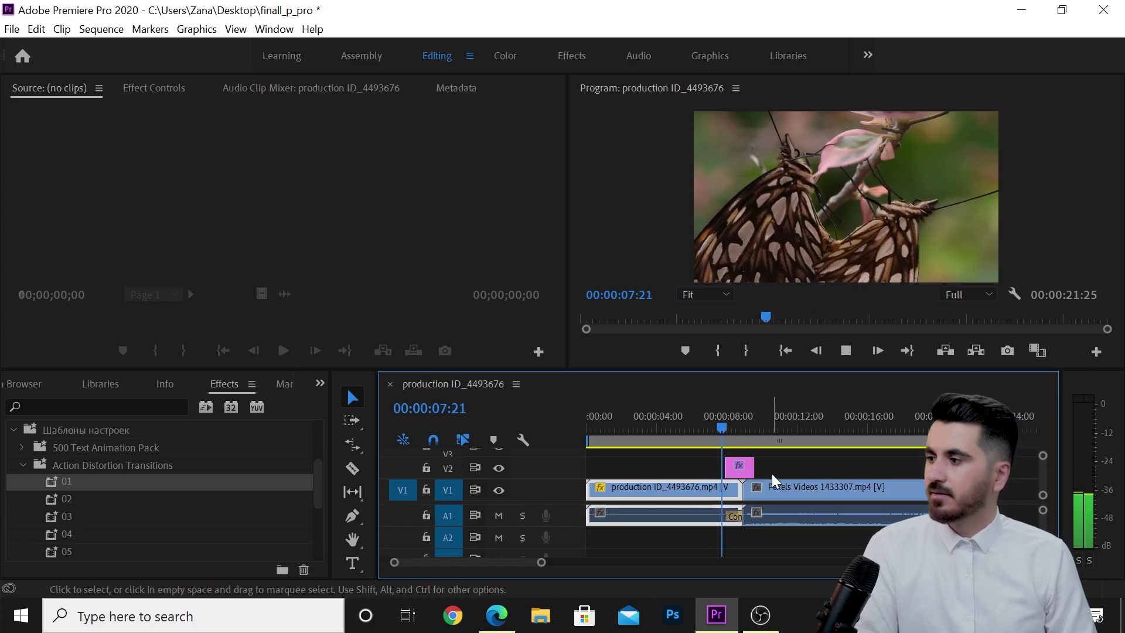
pyautogui.press('space')
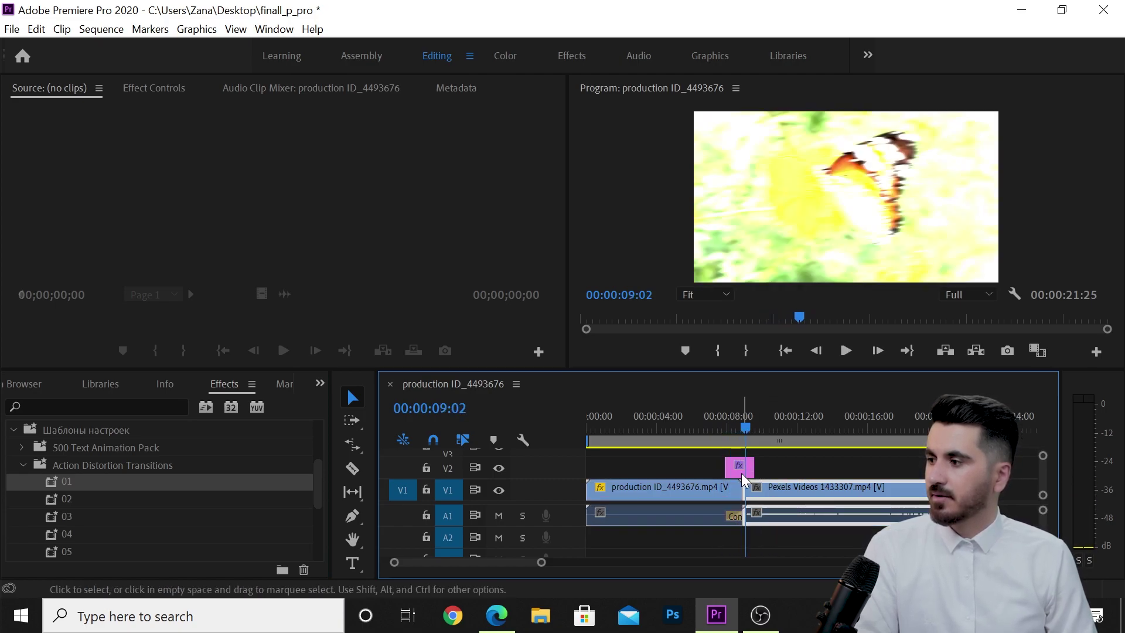
# - Delete both Offset effects, Directional Blur, Transform, ProcAmp and Brightness & Contrast from the adjustment layer
pyautogui.click(739, 467)
pyautogui.click(154, 88)
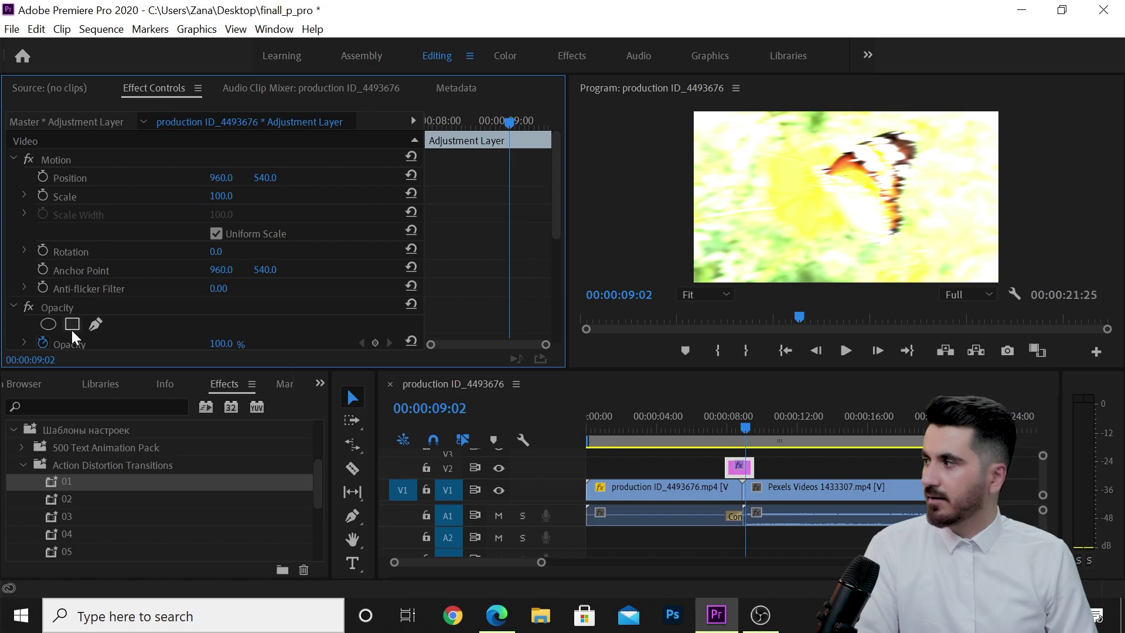
pyautogui.scroll(-5, 73, 328)
pyautogui.click(76, 174)
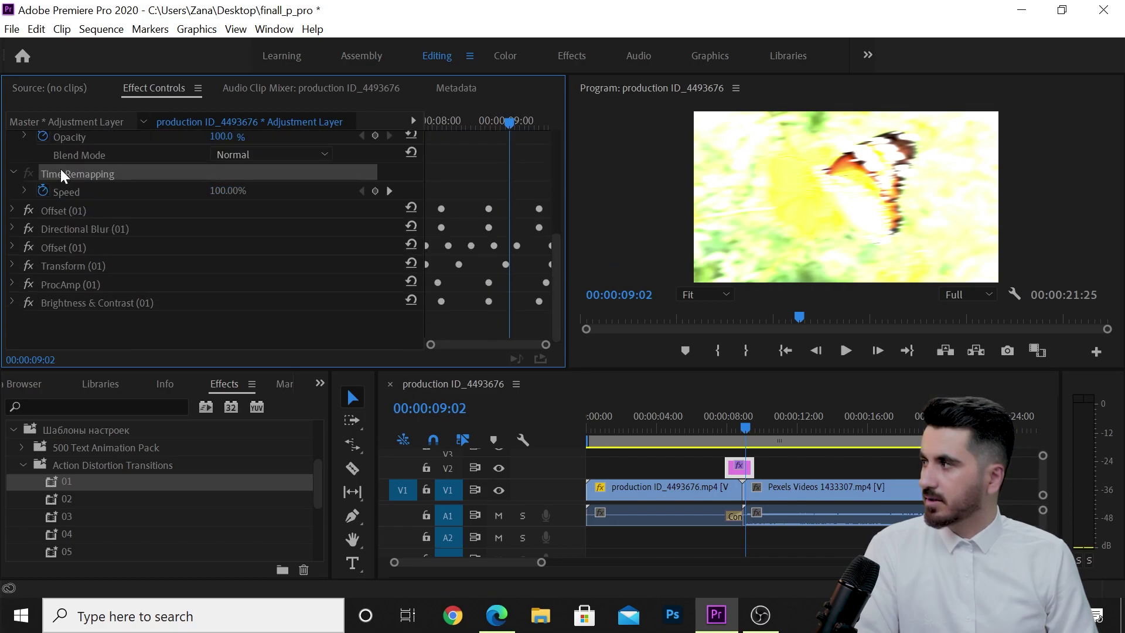
pyautogui.scroll(3, 75, 211)
pyautogui.scroll(-2, 76, 234)
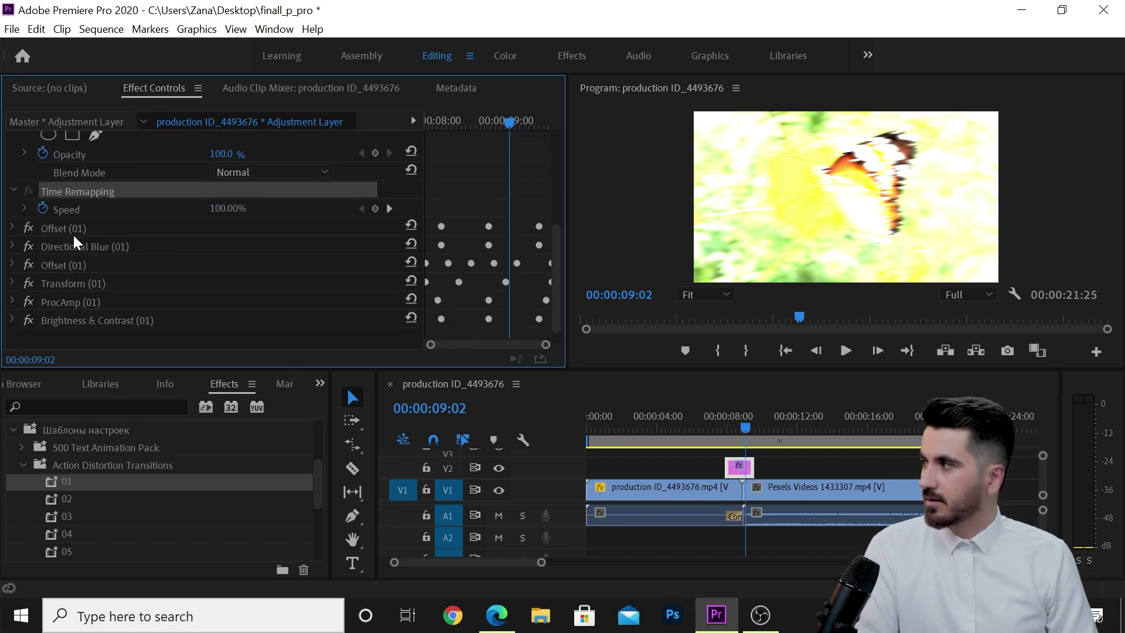
pyautogui.click(75, 232)
pyautogui.press('Delete')
pyautogui.click(75, 231)
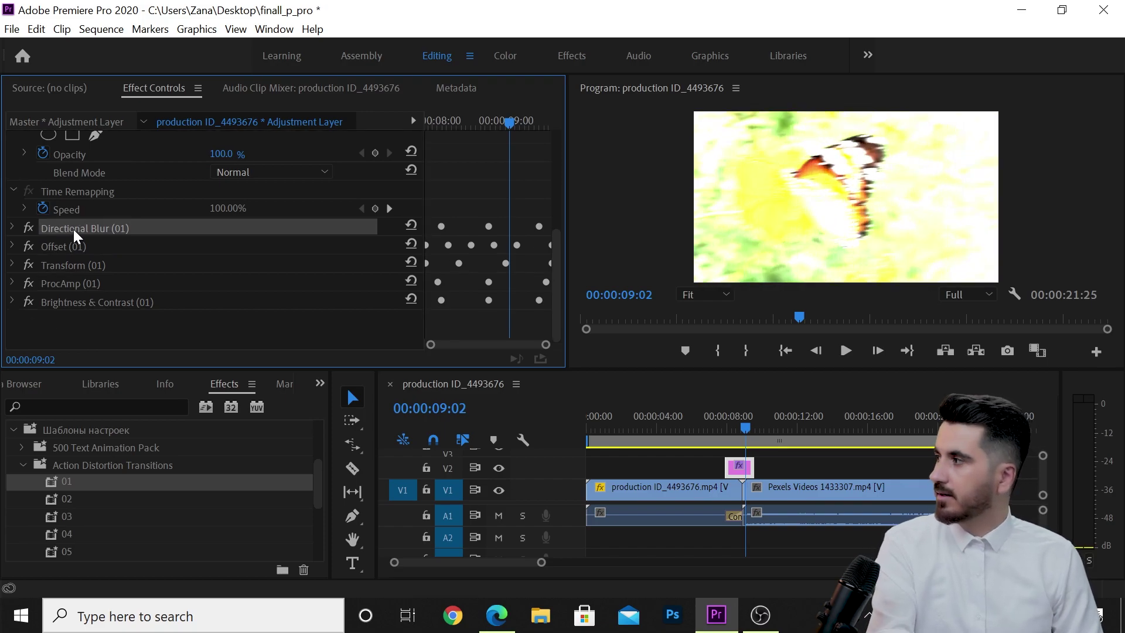
pyautogui.press('Delete')
pyautogui.click(51, 233)
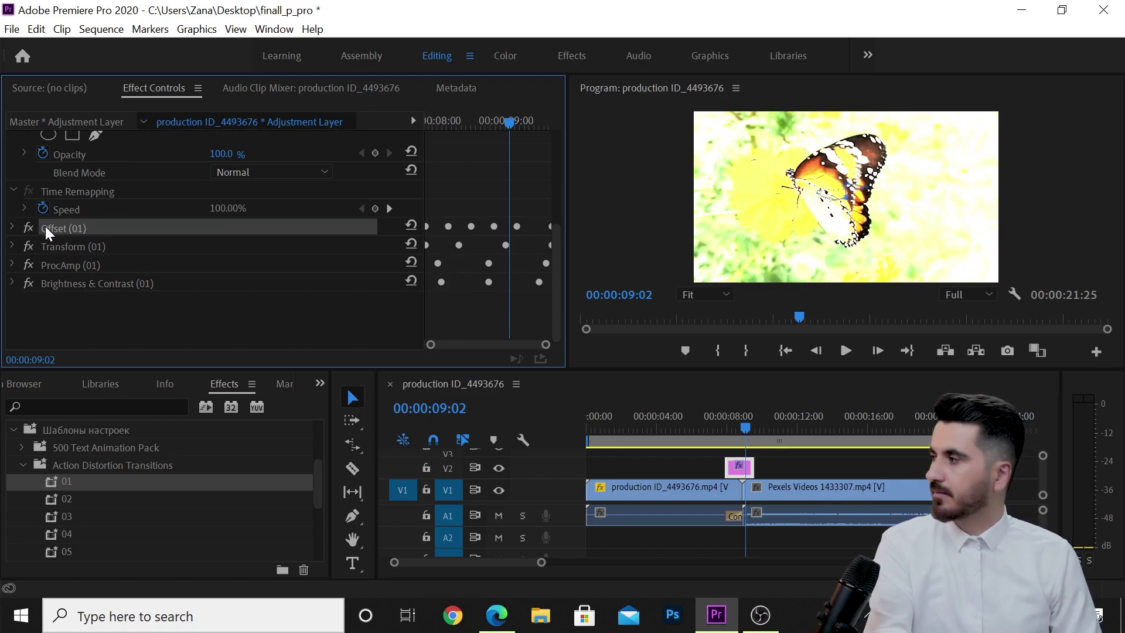
pyautogui.press('Delete')
pyautogui.click(52, 234)
pyautogui.press('Delete')
pyautogui.click(52, 232)
pyautogui.press('Delete')
pyautogui.click(56, 232)
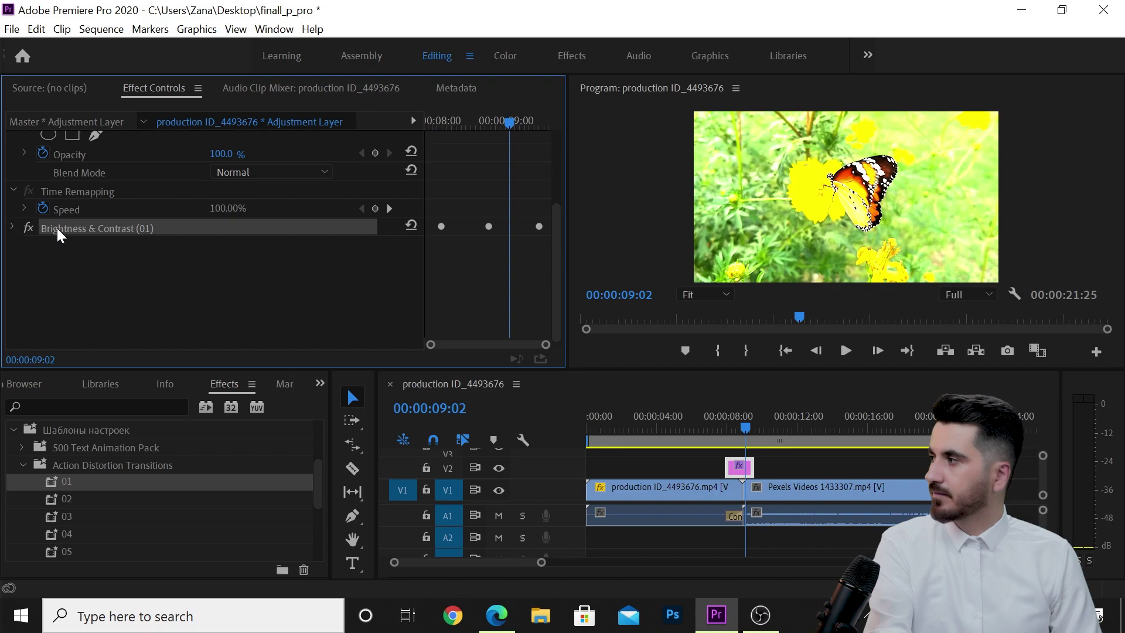
pyautogui.press('Delete')
# - Try the Distortion Transition v.2-03 preset on the adjustment layer and play the sequence across the cut
pyautogui.click(22, 465)
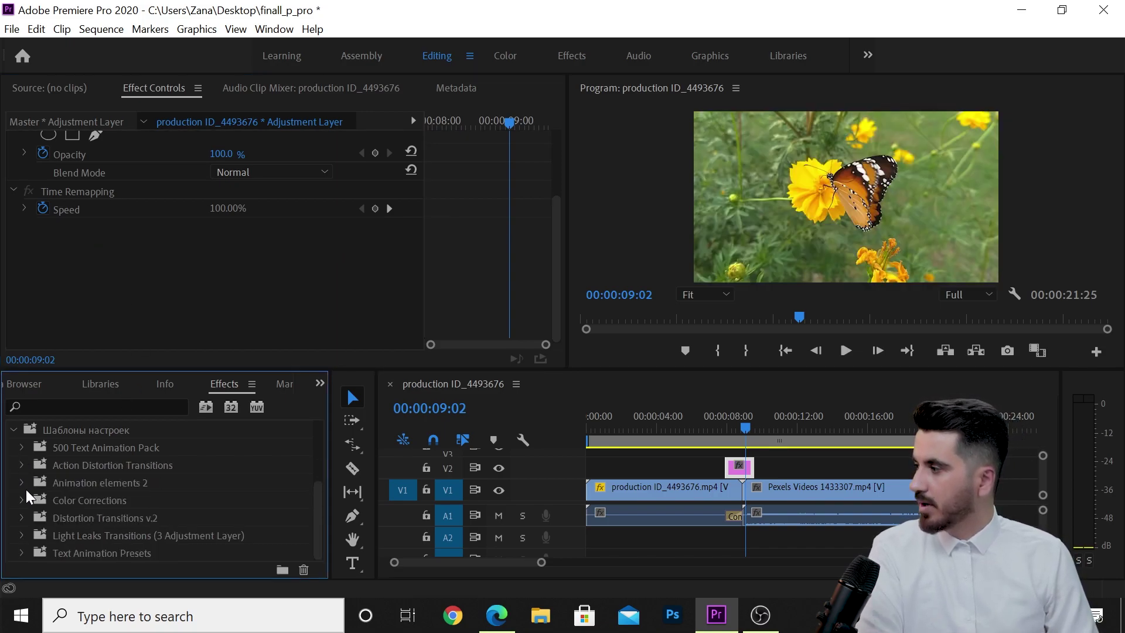
pyautogui.click(22, 518)
pyautogui.scroll(-2, 59, 516)
pyautogui.moveTo(112, 500); pyautogui.dragTo(740, 469)
pyautogui.click(720, 446)
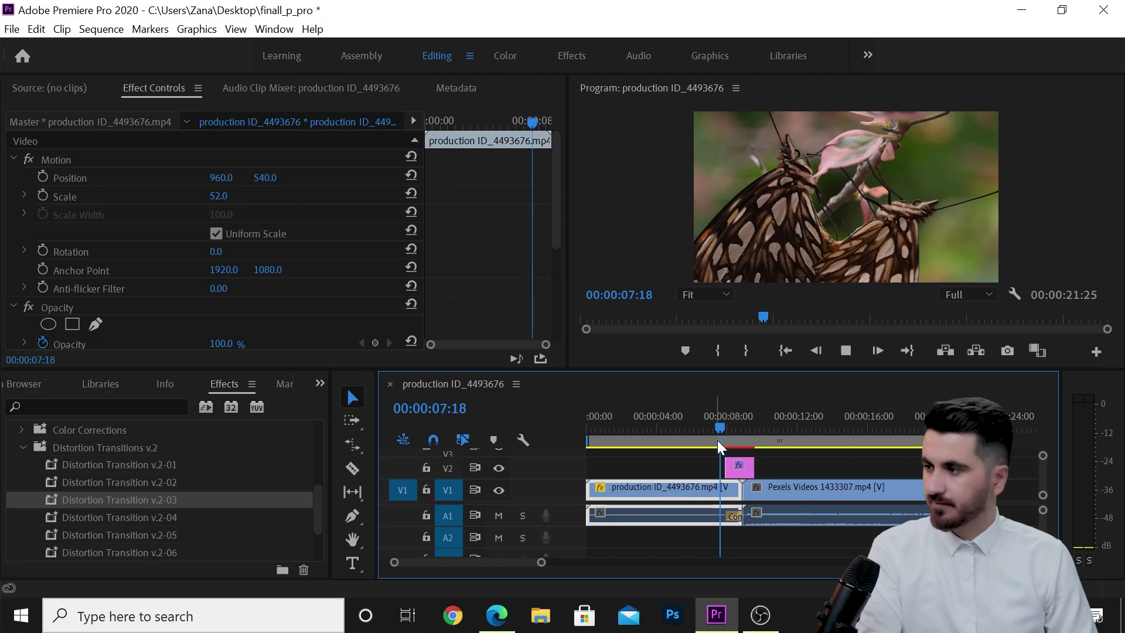
pyautogui.press('space')
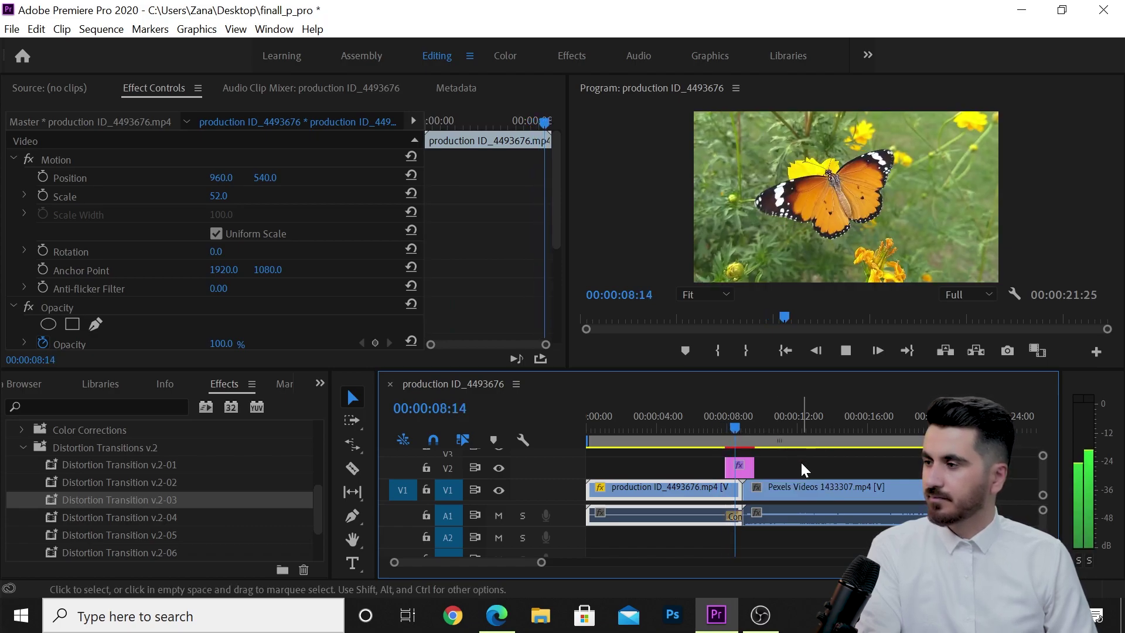
# - Trim the adjustment layer's start to shorten it to about 1.2 seconds and apply the INF2 Box 02 preset from the Infini2y presets
pyautogui.click(739, 467)
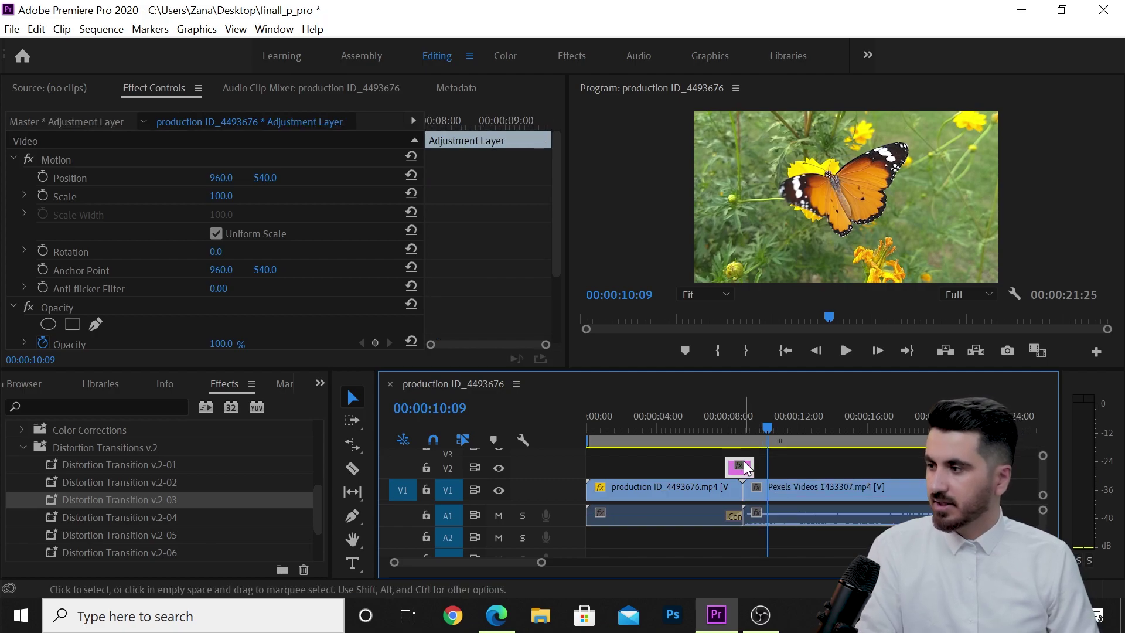
pyautogui.moveTo(732, 465); pyautogui.dragTo(736, 466)
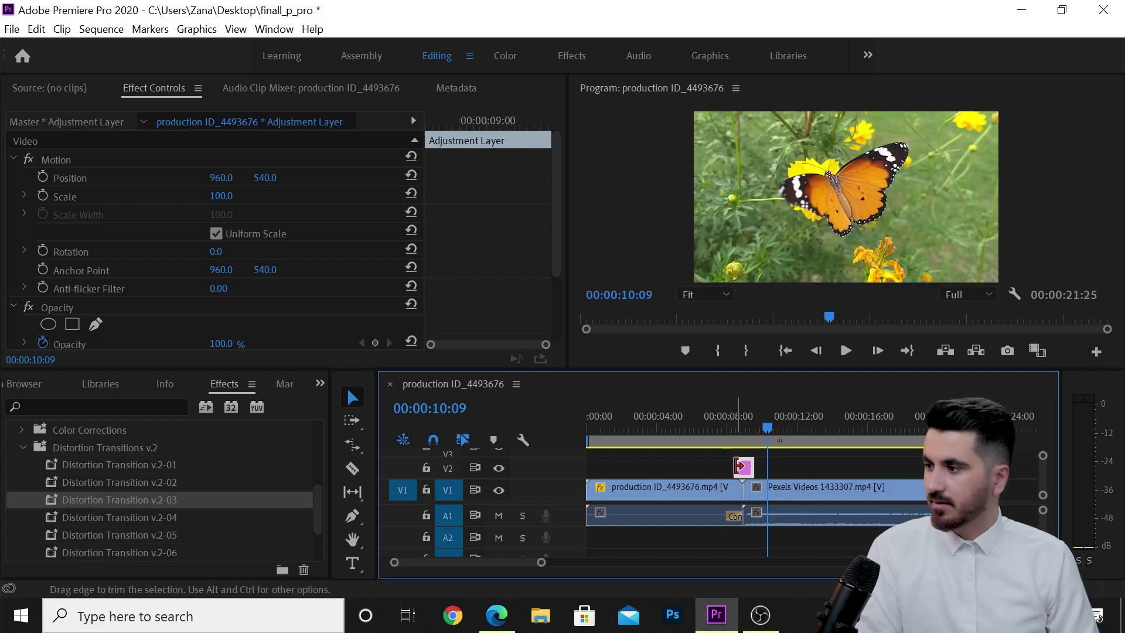
pyautogui.scroll(5, 80, 433)
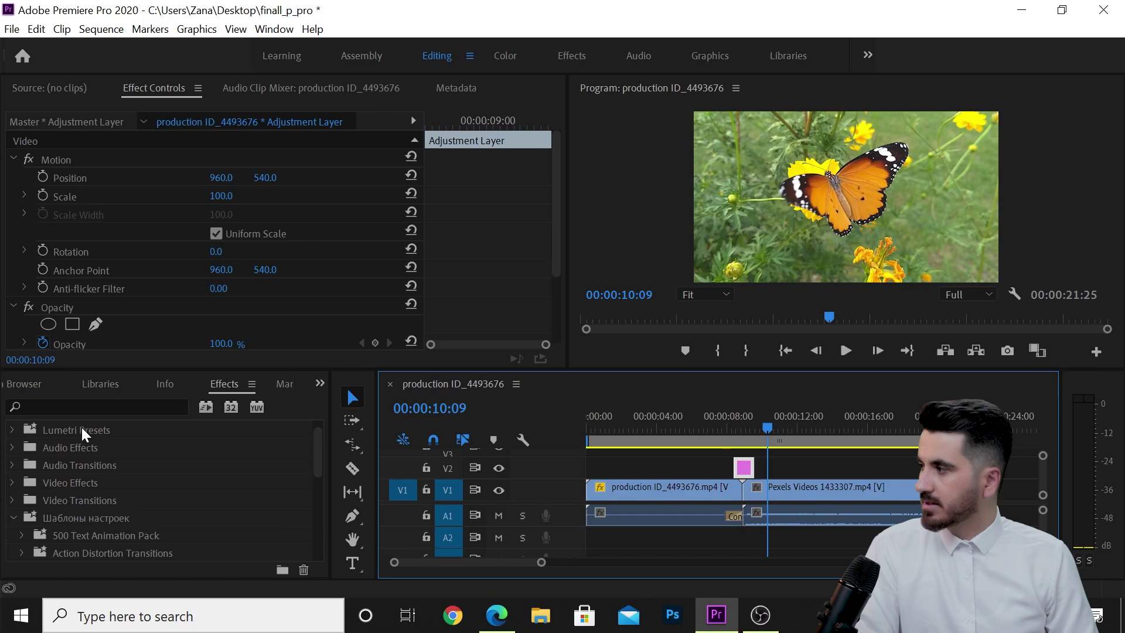
pyautogui.click(16, 436)
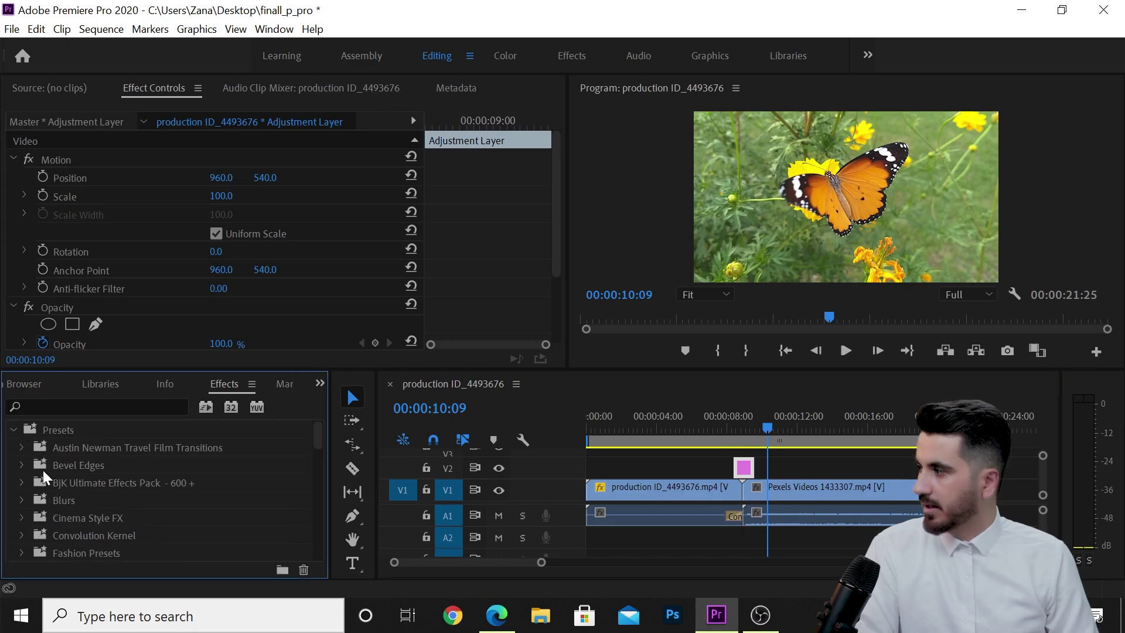
pyautogui.click(21, 518)
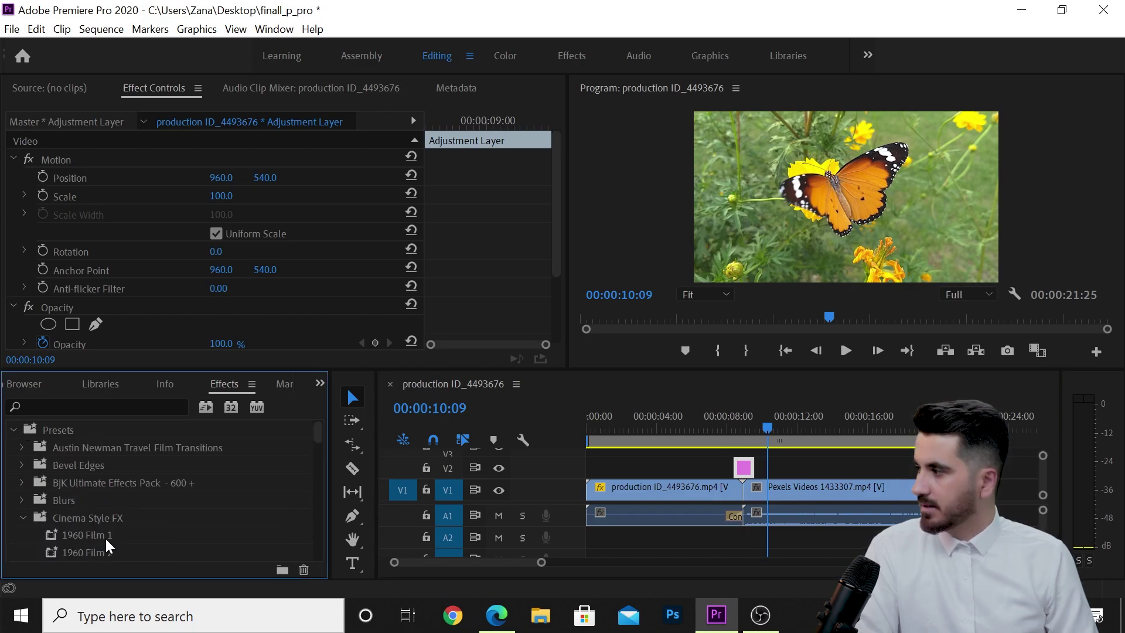
pyautogui.click(23, 518)
pyautogui.scroll(-2, 132, 515)
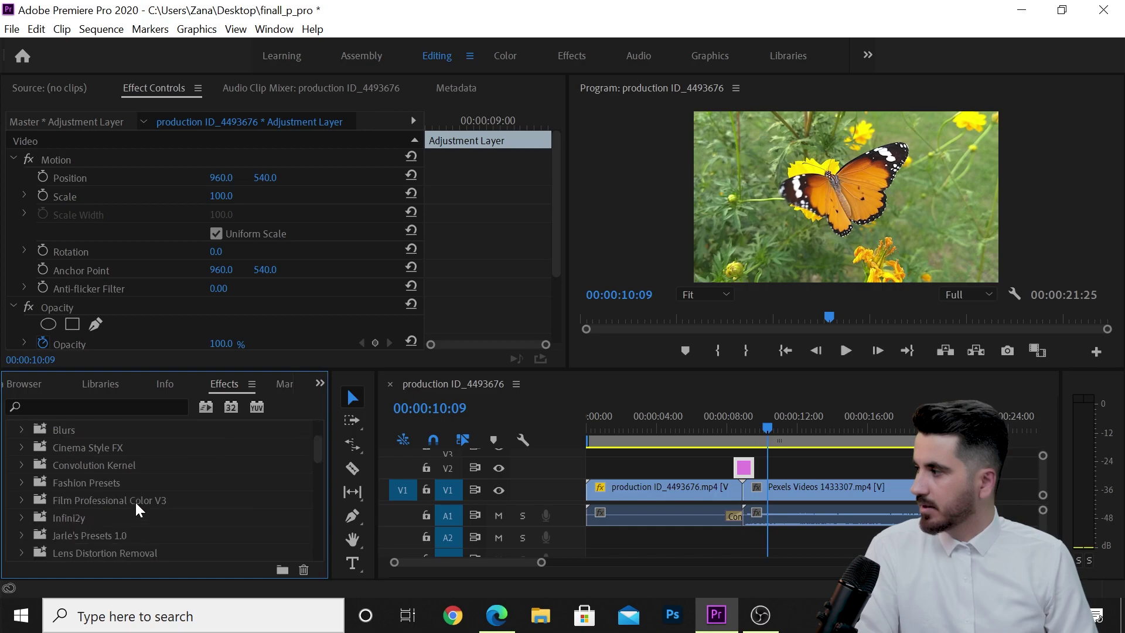
pyautogui.click(24, 535)
pyautogui.scroll(-3, 118, 520)
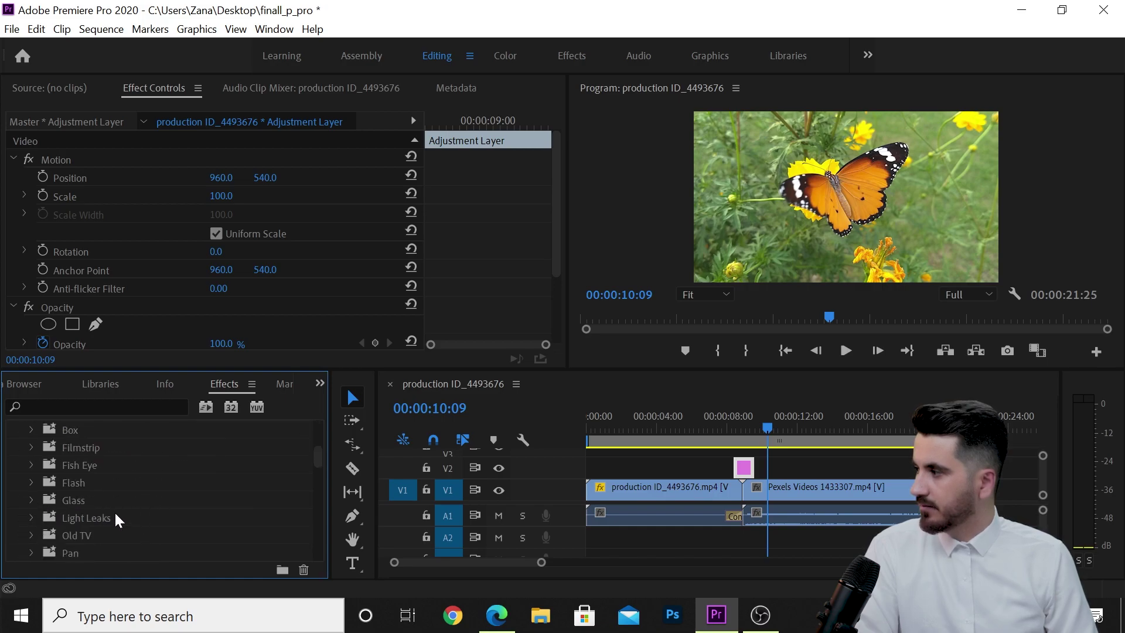
pyautogui.scroll(1, 33, 466)
pyautogui.click(33, 466)
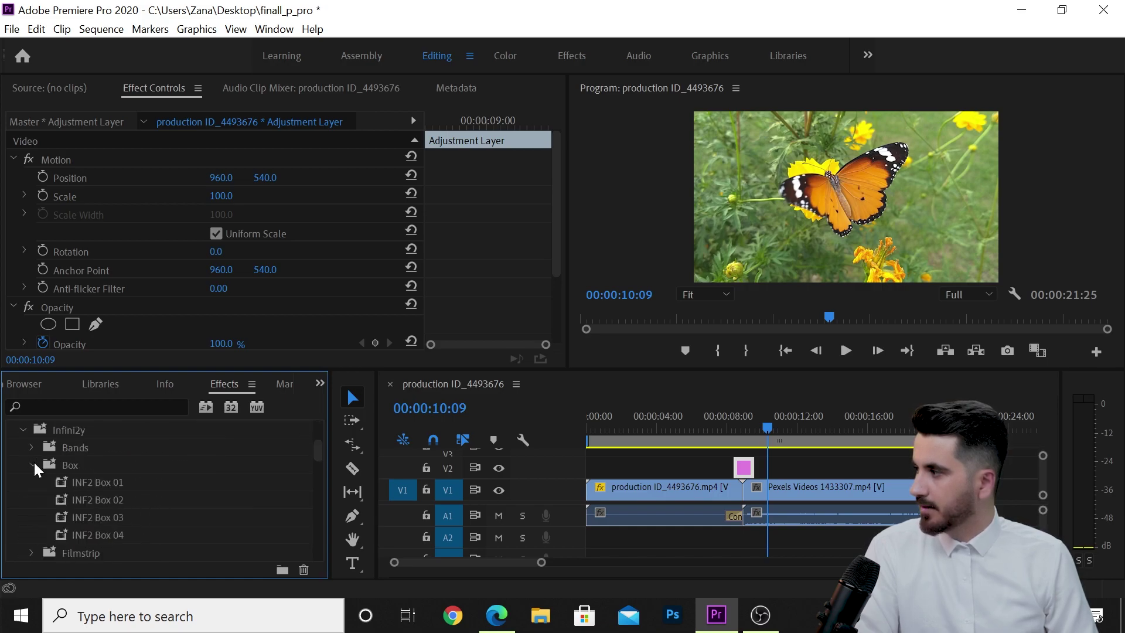
pyautogui.moveTo(106, 505); pyautogui.dragTo(761, 486)
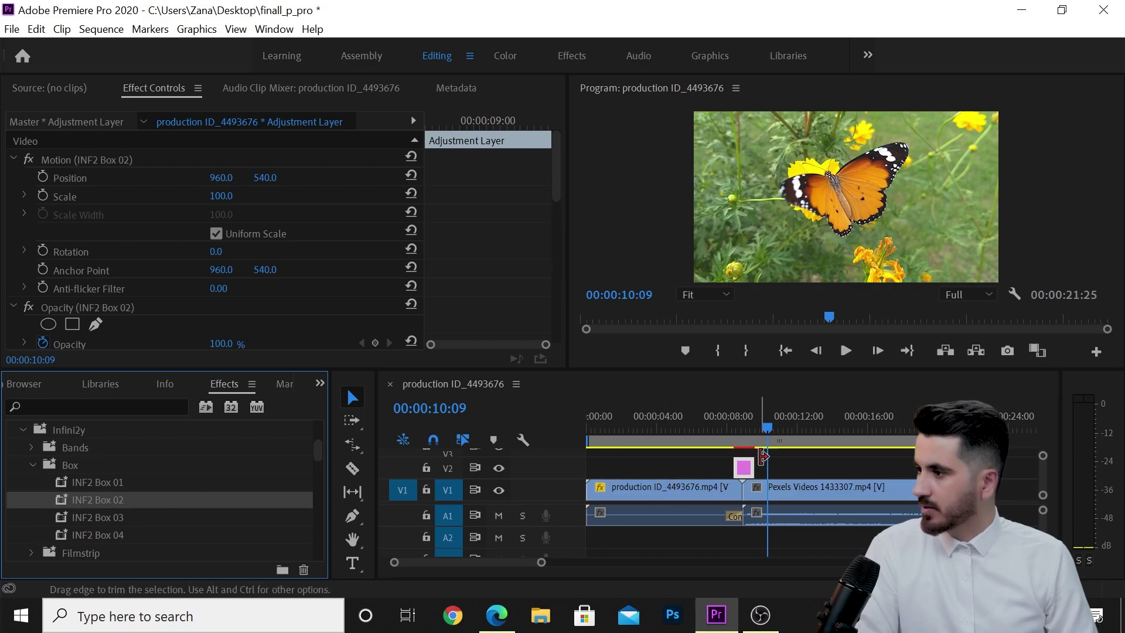
# - Play the sequence across the cut twice to check the INF2 Box 02 transition
pyautogui.moveTo(765, 434); pyautogui.dragTo(716, 445)
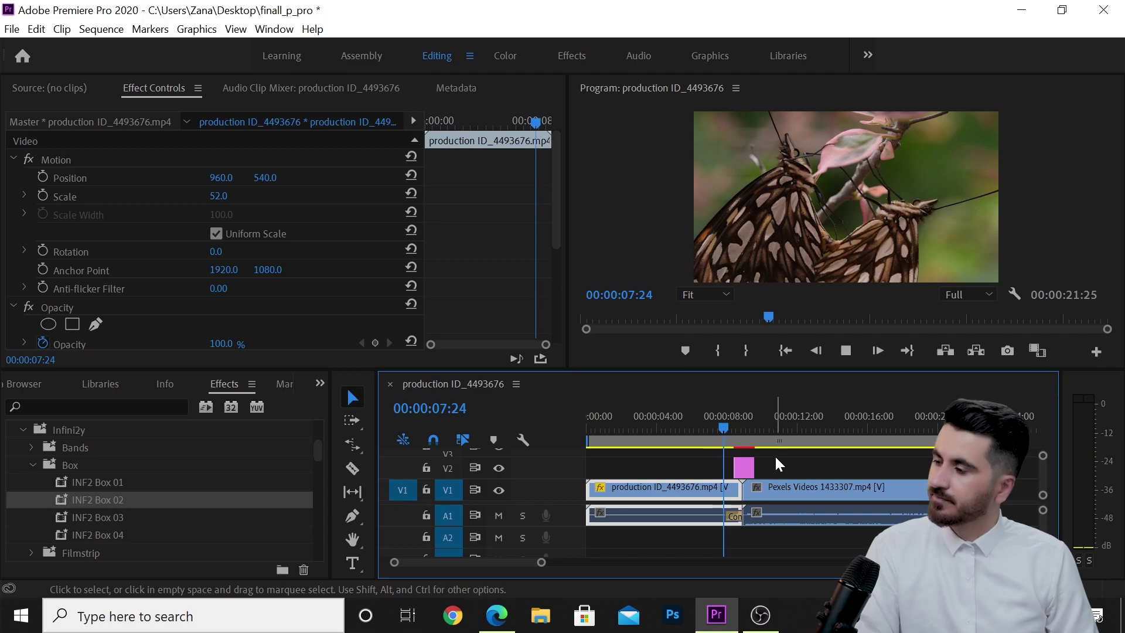
pyautogui.press('space')
pyautogui.press('space')
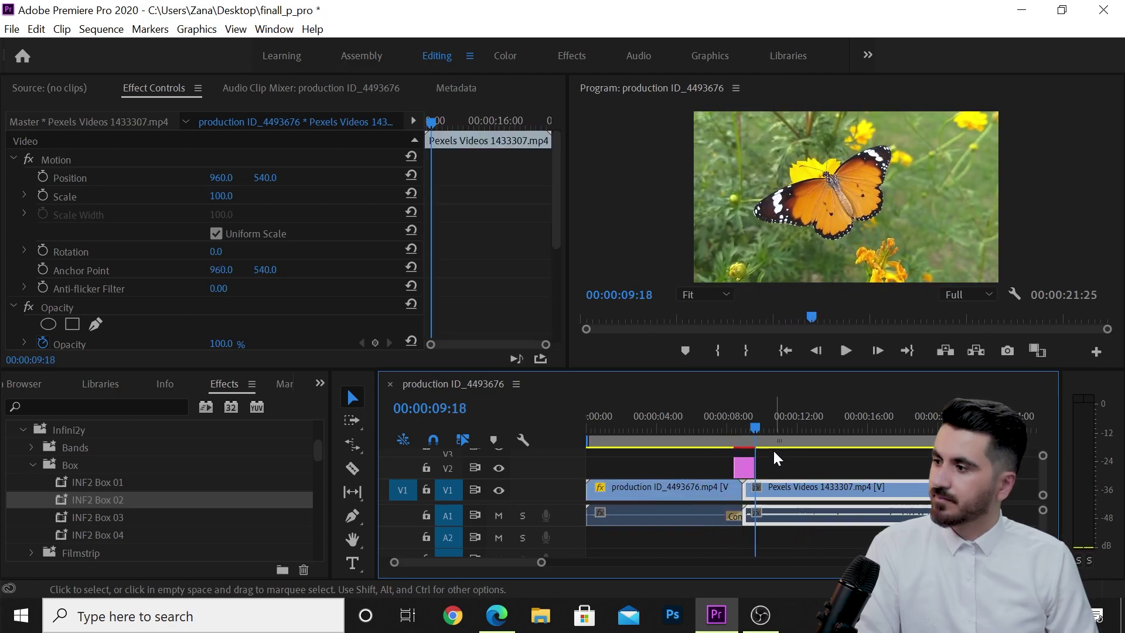
pyautogui.moveTo(756, 431); pyautogui.dragTo(724, 436)
pyautogui.press('space')
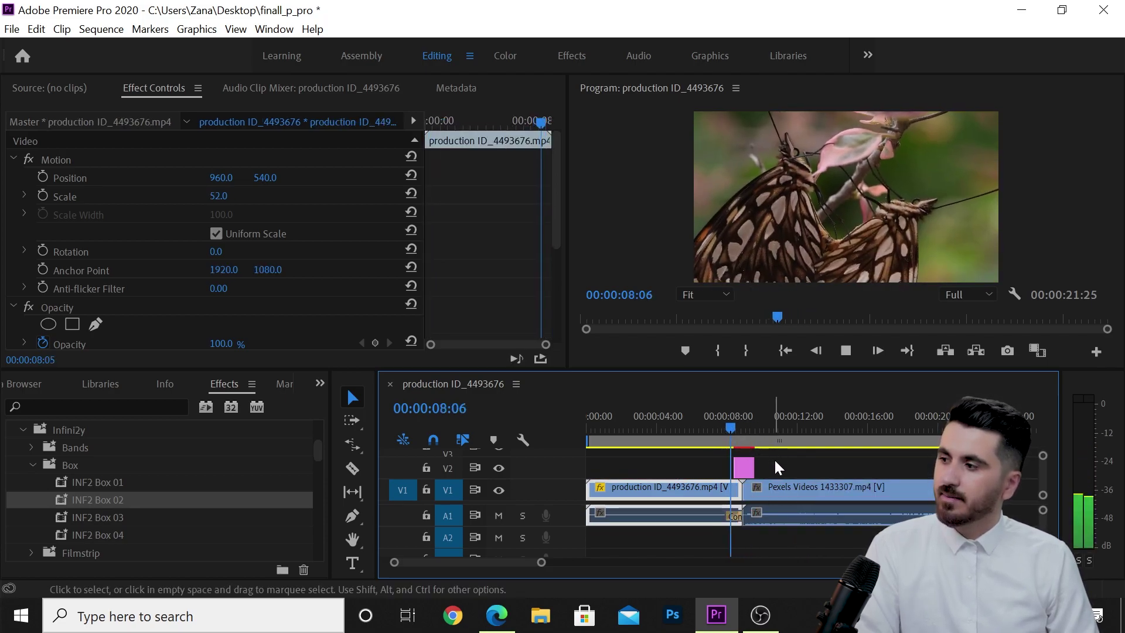
pyautogui.press('space')
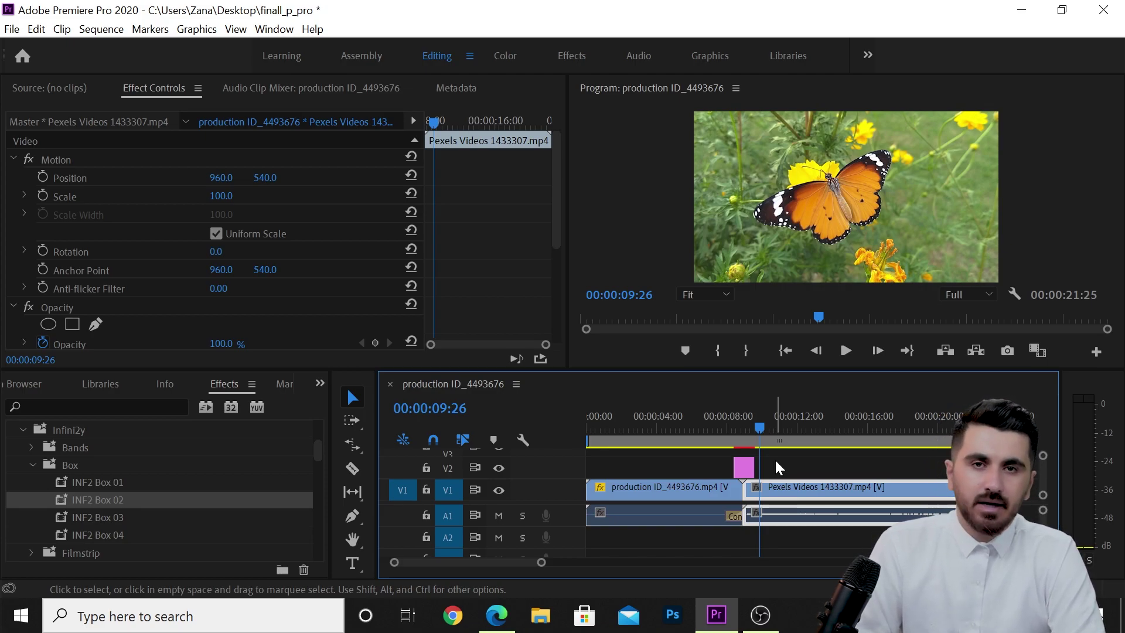
pyautogui.hotkey('ctrl', 's')
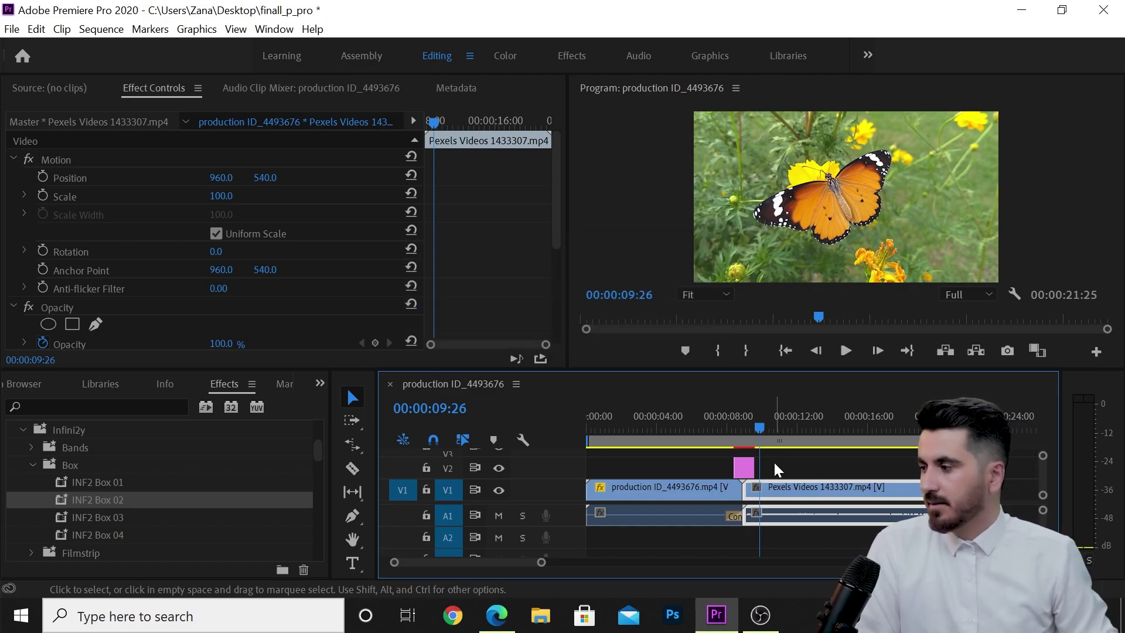
# - Switch to Pexels in the browser, close the open butterfly video and search the videos for "green screen"
pyautogui.hotkey('alt', 'Tab')
pyautogui.click(399, 125)
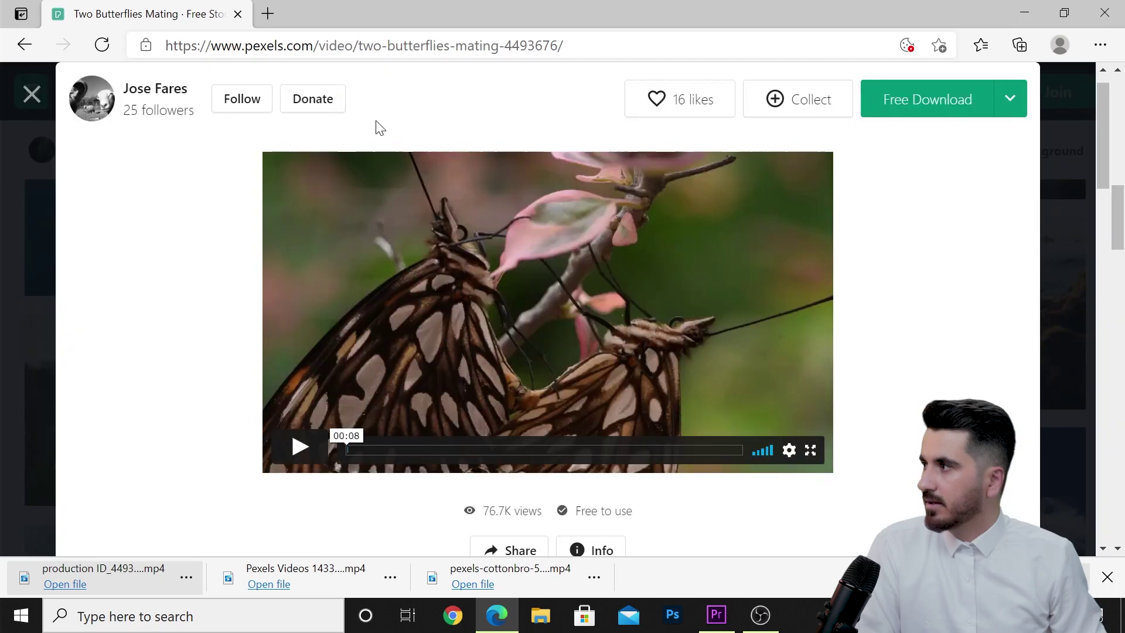
pyautogui.click(15, 188)
pyautogui.click(158, 92)
pyautogui.write('green screen')
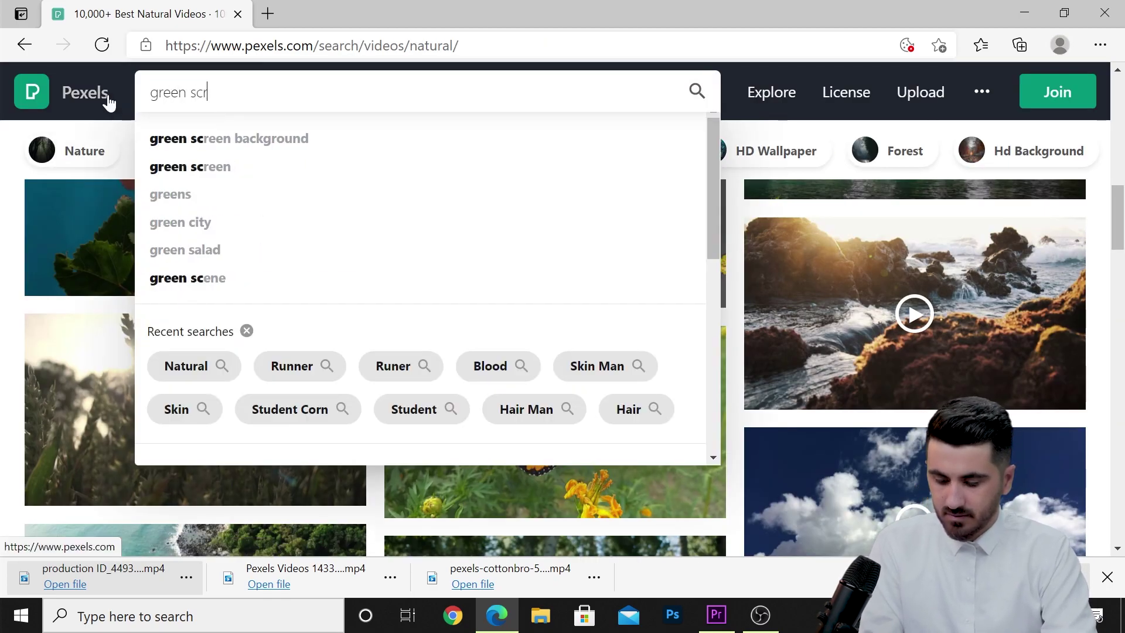
pyautogui.press('Return')
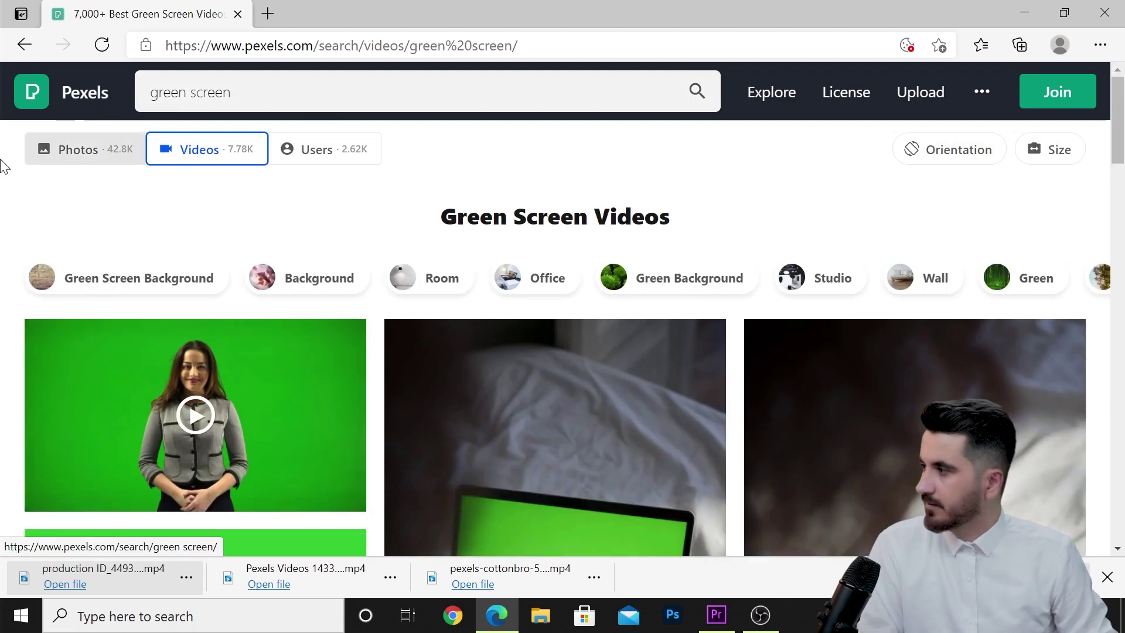
# - Open the green screen video "A Man Communicating Using Hand Signals" from the results and download it
pyautogui.scroll(-3, 335, 306)
pyautogui.scroll(-2, 335, 305)
pyautogui.click(234, 367)
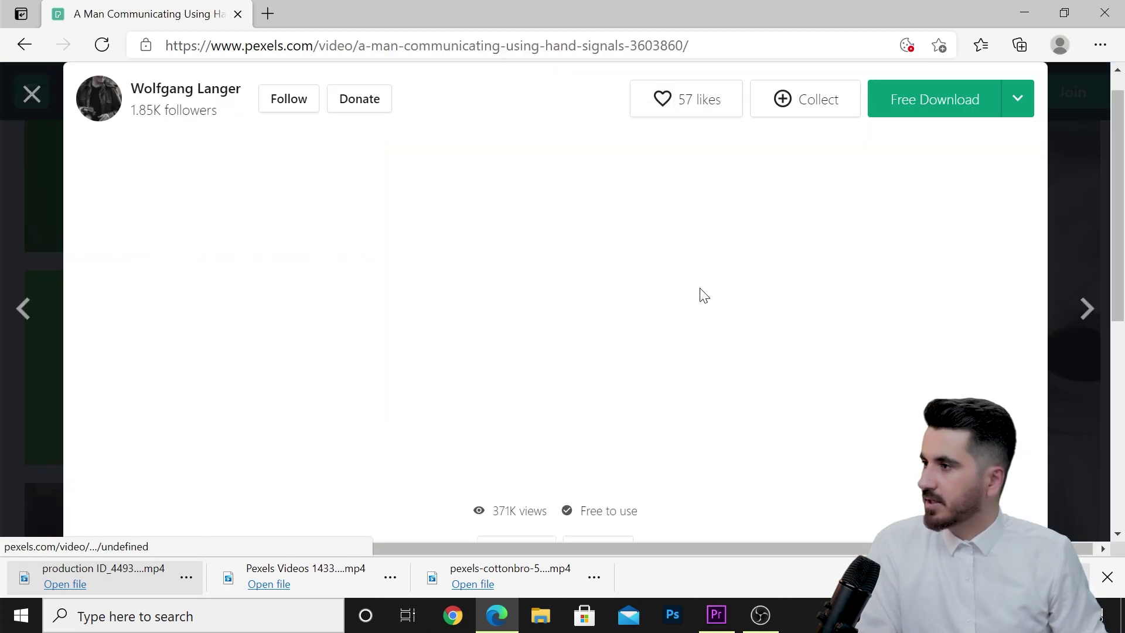
pyautogui.click(997, 104)
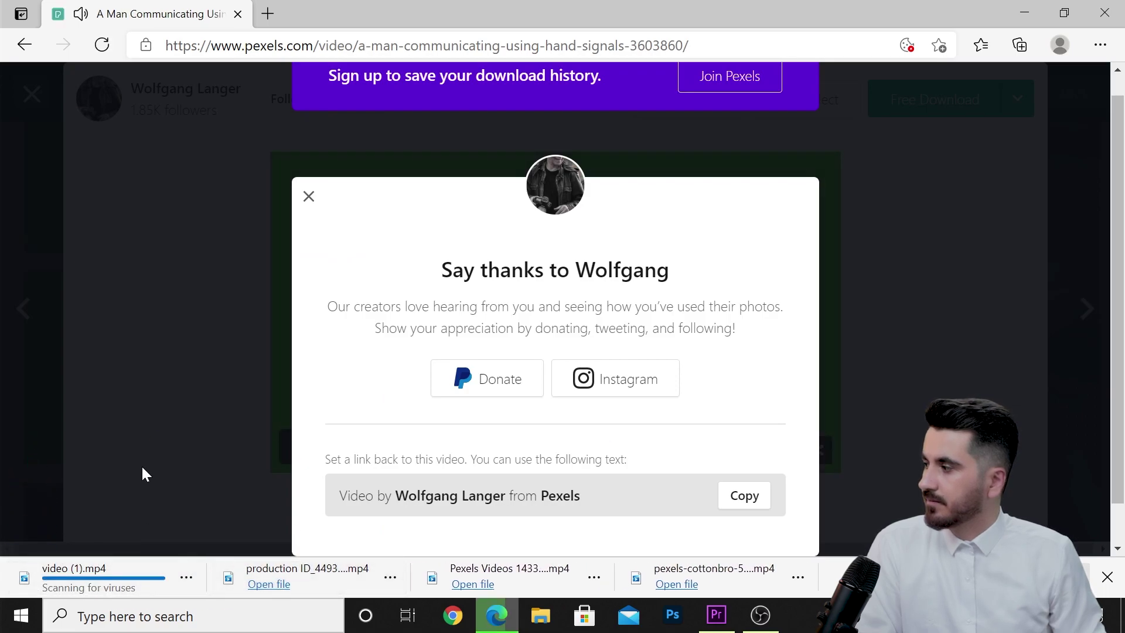
# - Place the downloaded video (1).mp4 at the start of V1 in the Premiere Pro sequence and play it from the beginning
pyautogui.moveTo(121, 572); pyautogui.dragTo(874, 467)
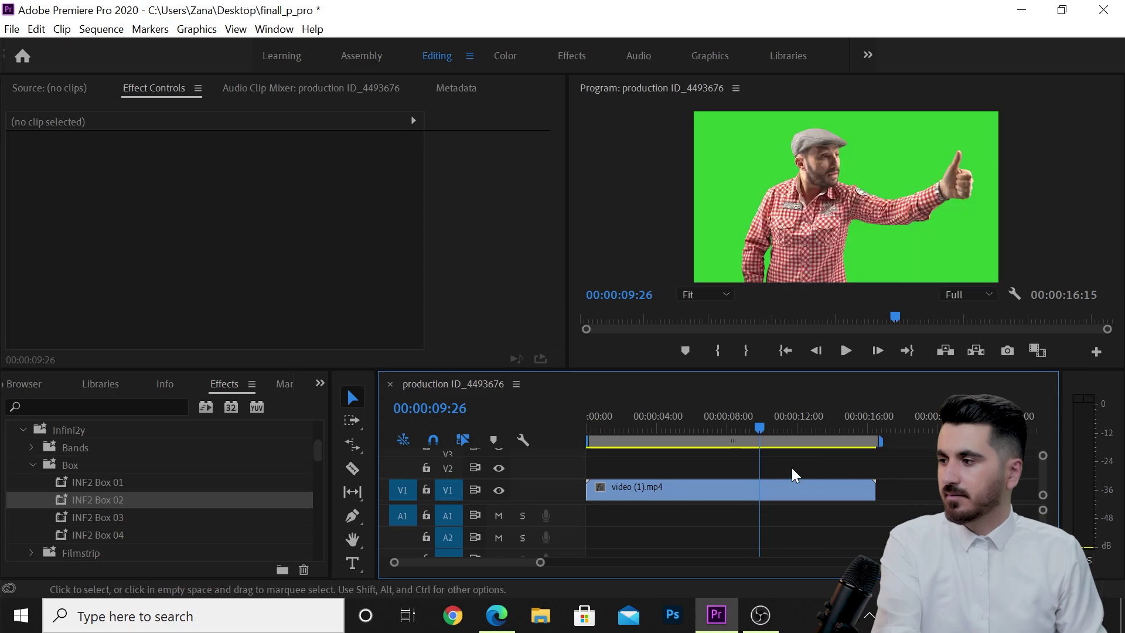
pyautogui.click(761, 489)
pyautogui.press('Home')
pyautogui.press('space')
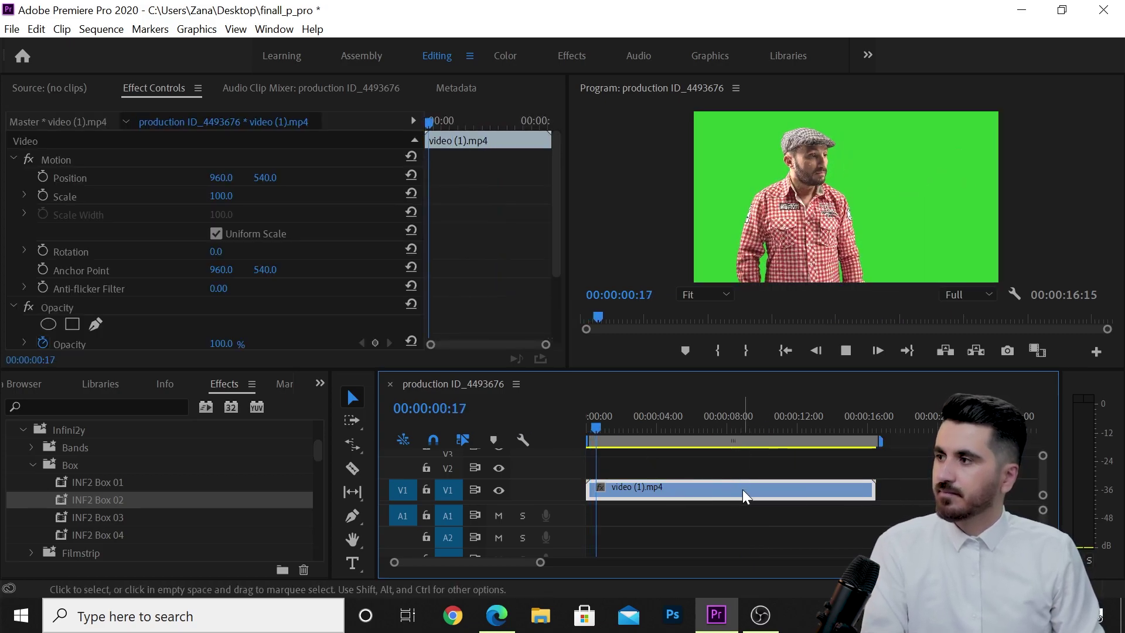
# - Stop playback, search the effects for "key" and apply Ultra Key to video (1).mp4 on V1
pyautogui.press('space')
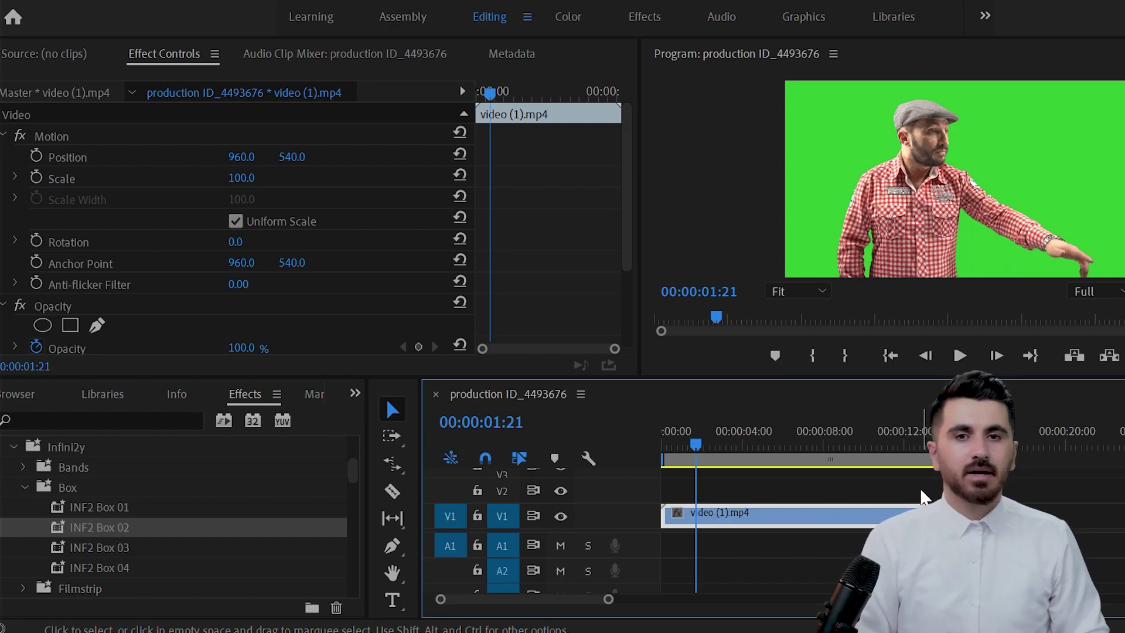
pyautogui.click(869, 495)
pyautogui.click(832, 516)
pyautogui.click(157, 421)
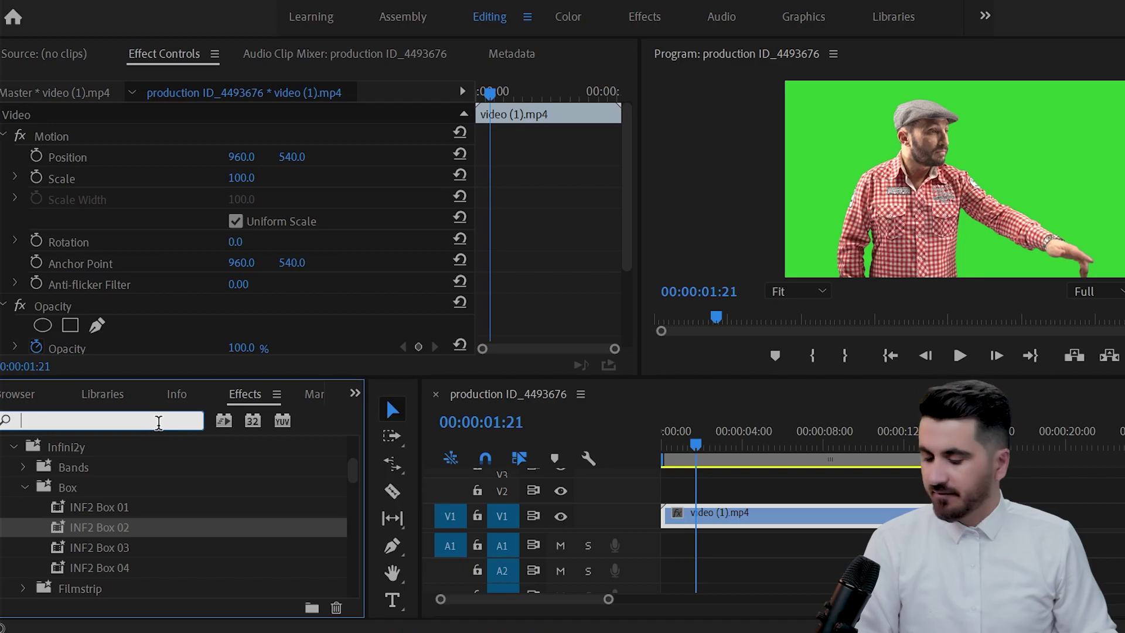
pyautogui.write('ult')
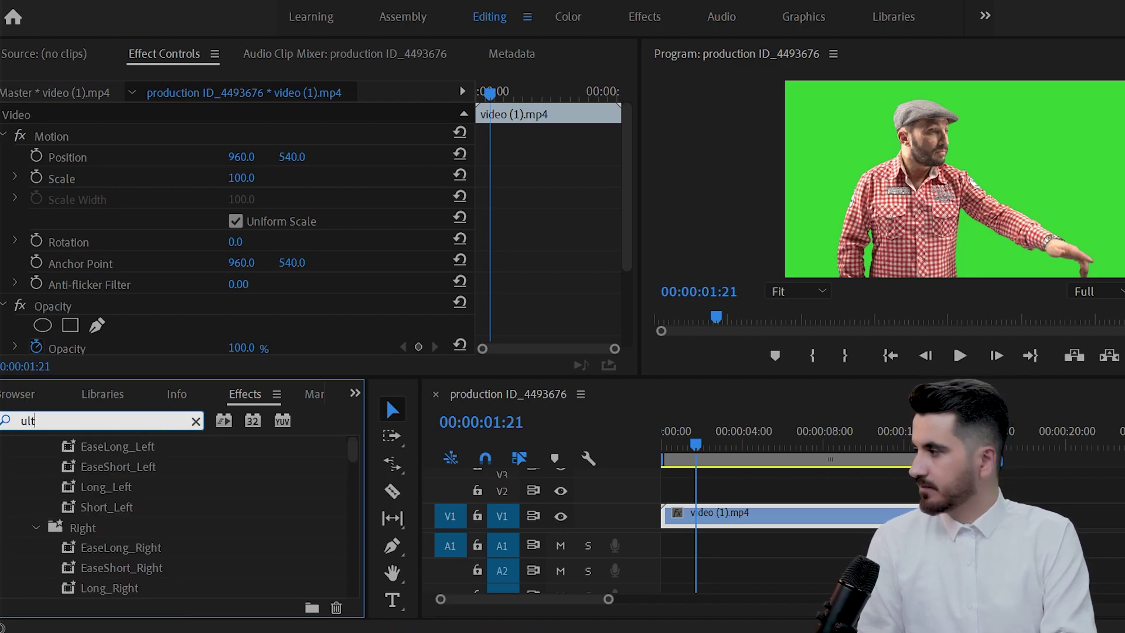
pyautogui.press('BackSpace')
pyautogui.press('BackSpace')
pyautogui.press('BackSpace')
pyautogui.write('key')
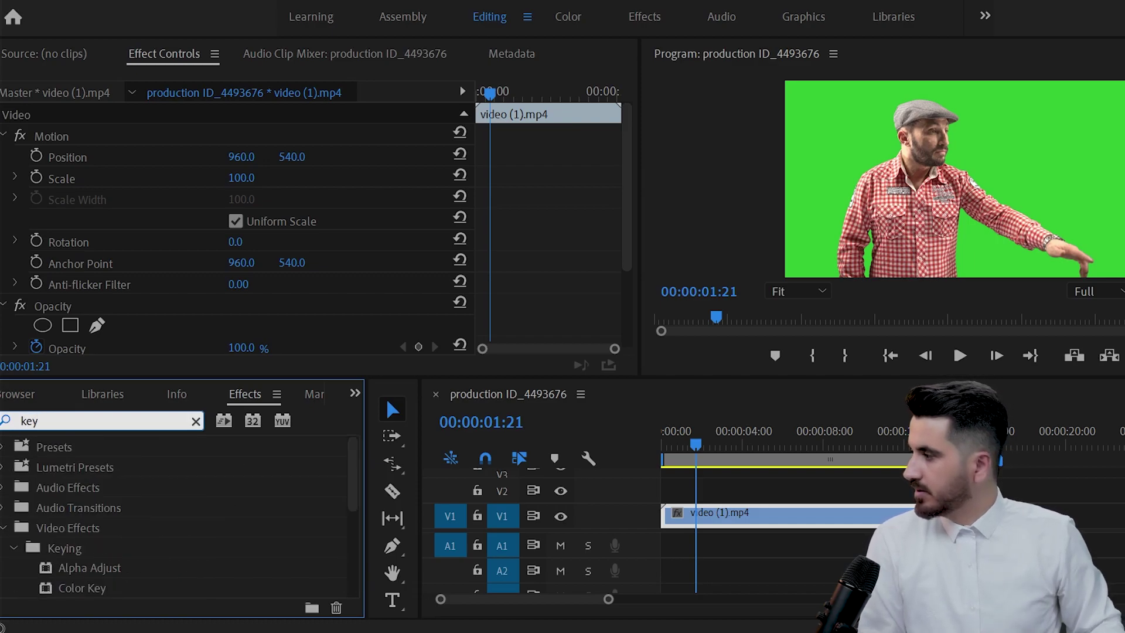
pyautogui.scroll(-3, 213, 489)
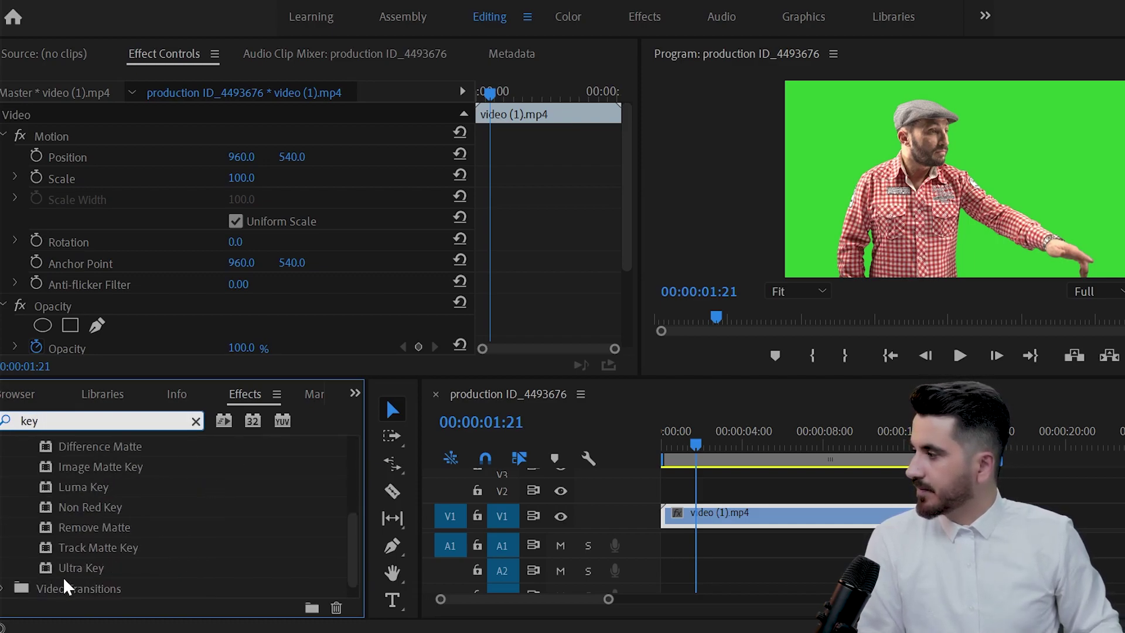
pyautogui.moveTo(73, 568); pyautogui.dragTo(789, 515)
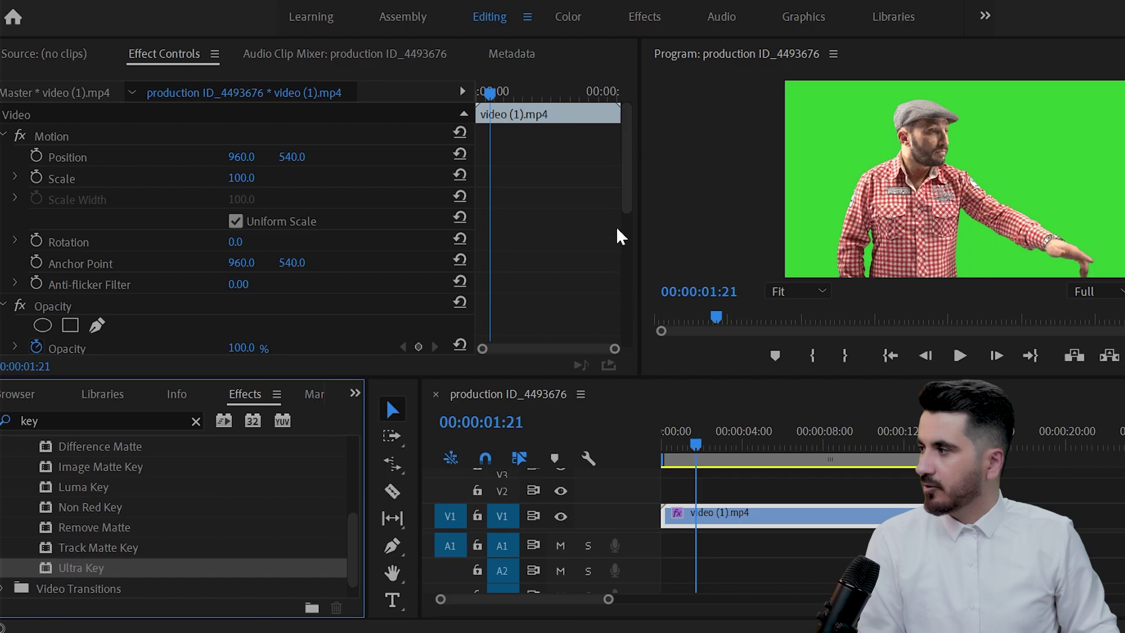
# - Sample the green background in the program preview as the Ultra Key key color
pyautogui.moveTo(627, 172); pyautogui.dragTo(625, 278)
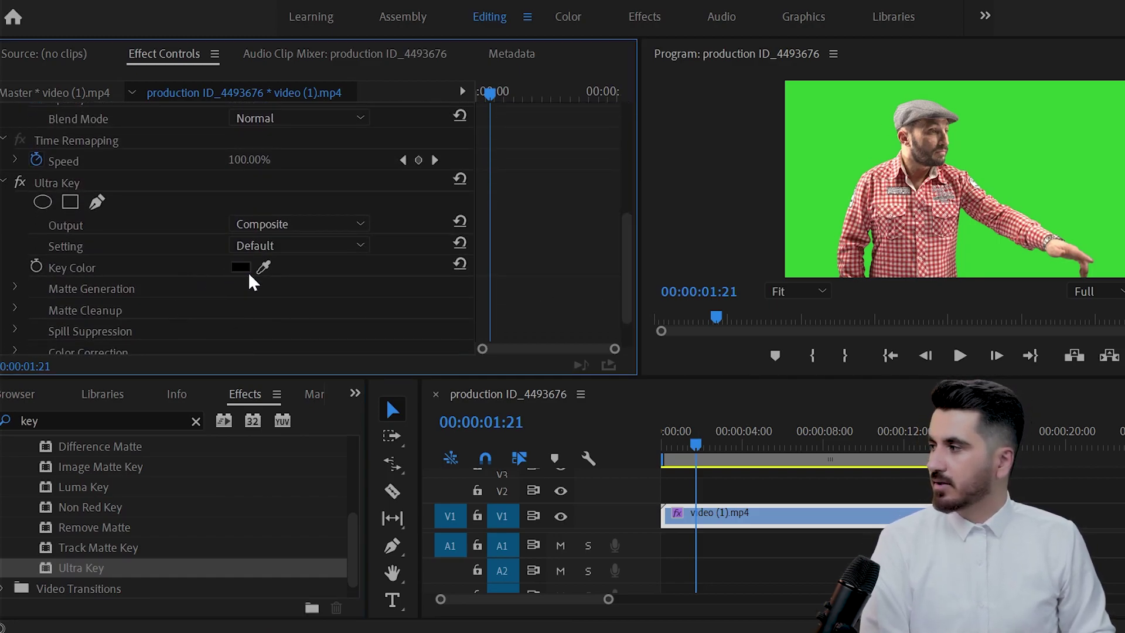
pyautogui.click(263, 267)
pyautogui.click(801, 151)
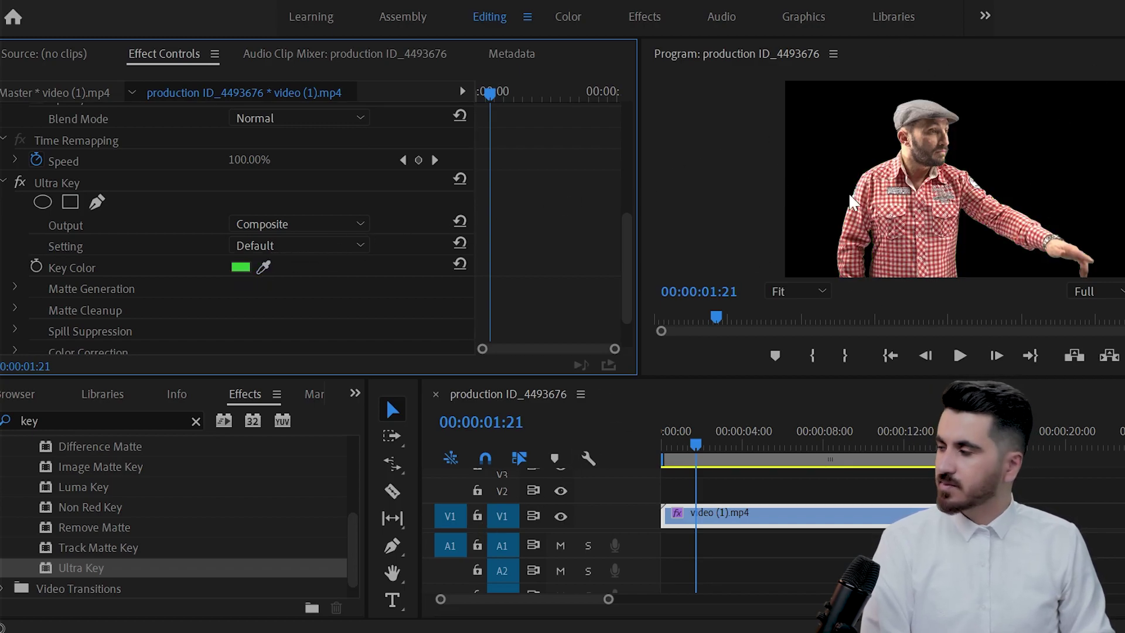
# - Set the Ultra Key matte Pedestal to 100, and its Matte Cleanup Choke to 16 and Soften to 11
pyautogui.click(14, 288)
pyautogui.scroll(-3, 375, 283)
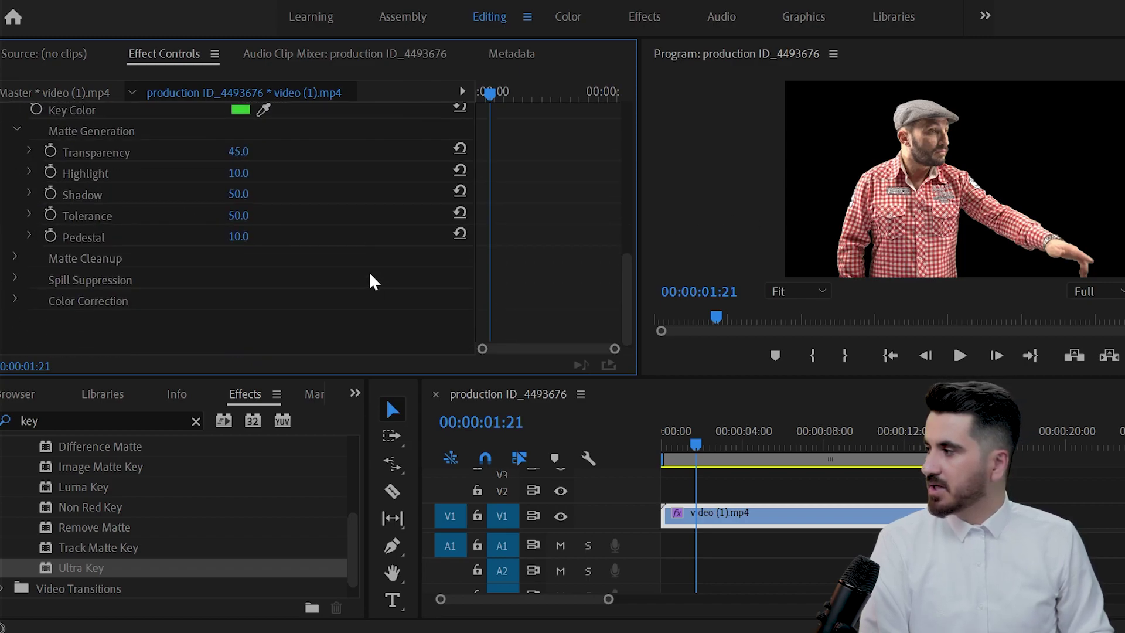
pyautogui.moveTo(238, 237); pyautogui.dragTo(494, 211)
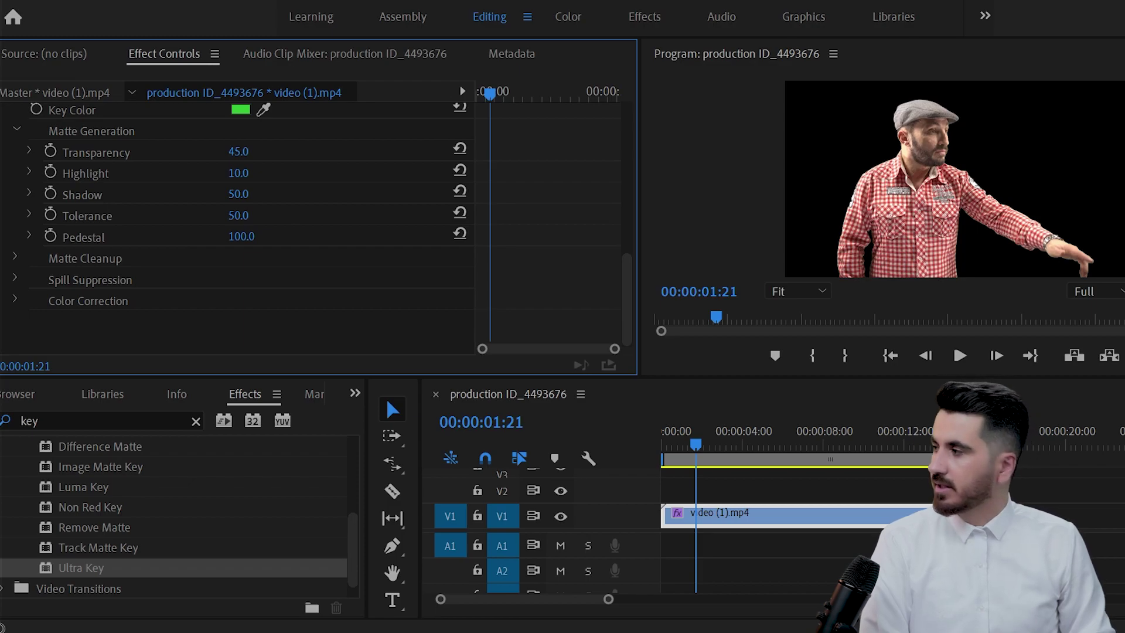
pyautogui.click(16, 259)
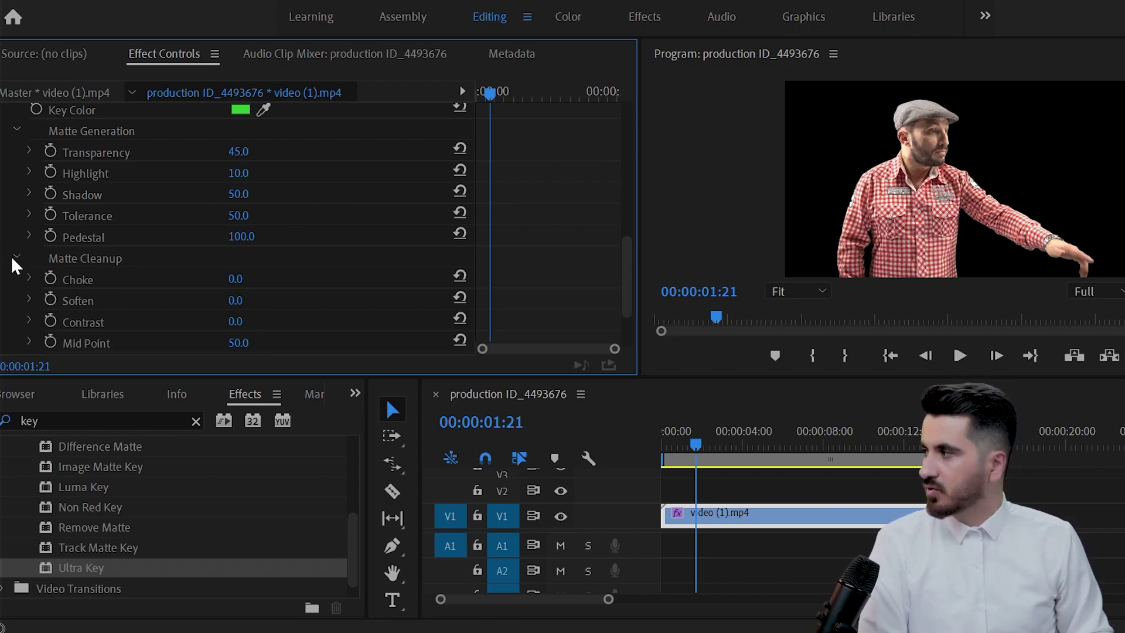
pyautogui.moveTo(237, 283); pyautogui.dragTo(261, 306)
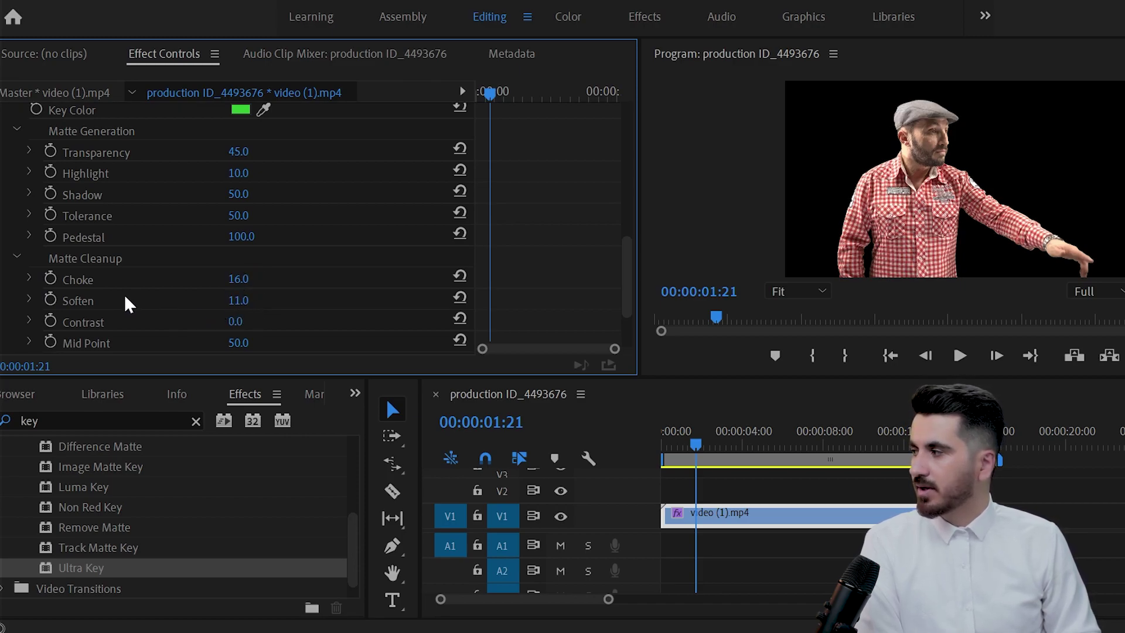
# - Set the Ultra Key Color Correction to Saturation 115, Hue -6 and Luminance 92
pyautogui.scroll(-4, 106, 280)
pyautogui.click(15, 300)
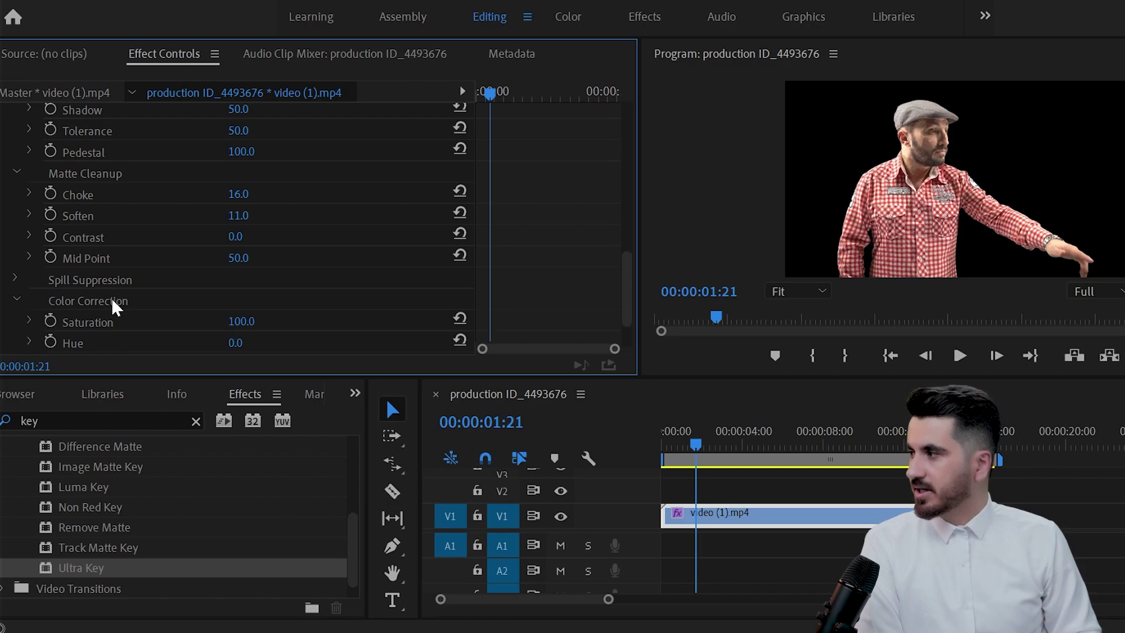
pyautogui.scroll(-3, 351, 263)
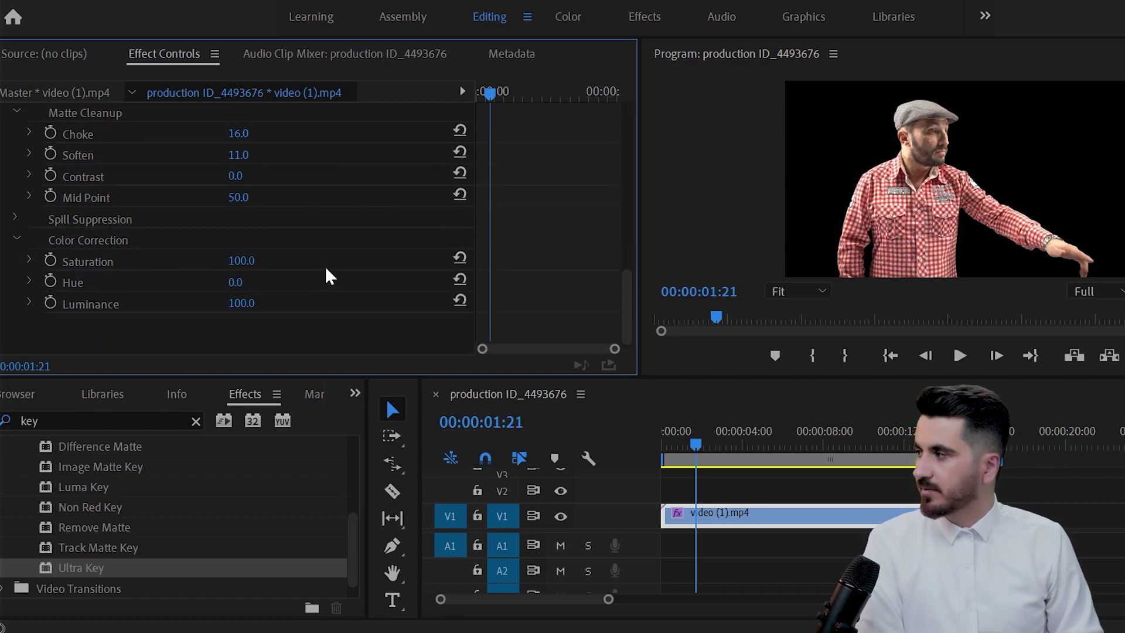
pyautogui.moveTo(254, 263); pyautogui.dragTo(221, 266)
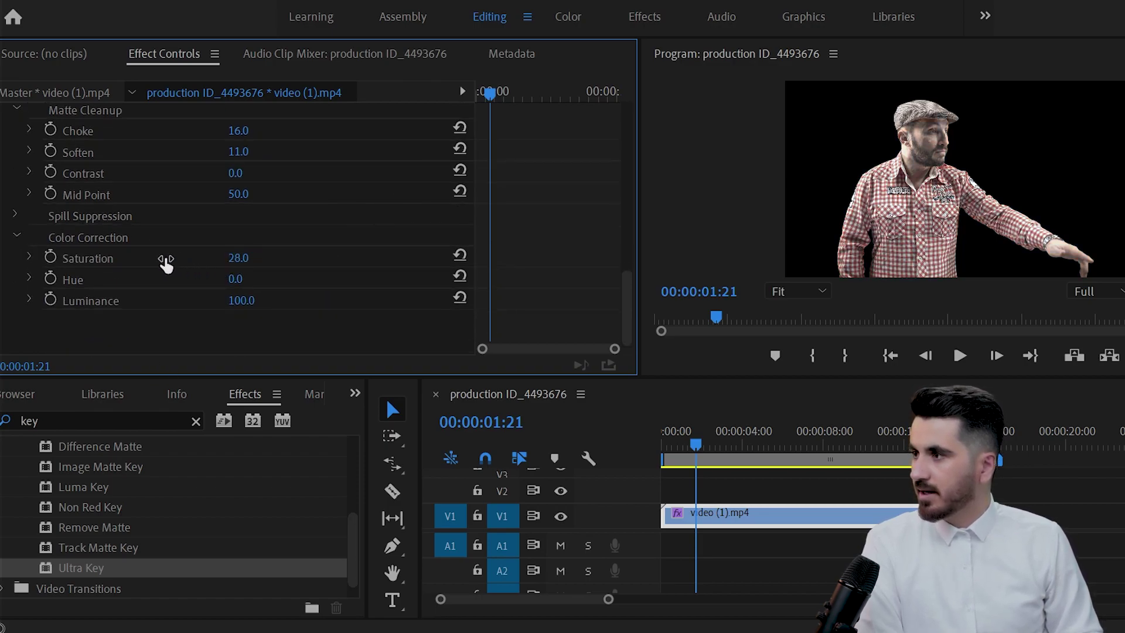
pyautogui.hotkey('ctrl', 'z')
pyautogui.hotkey('ctrl', 'shift', 'z')
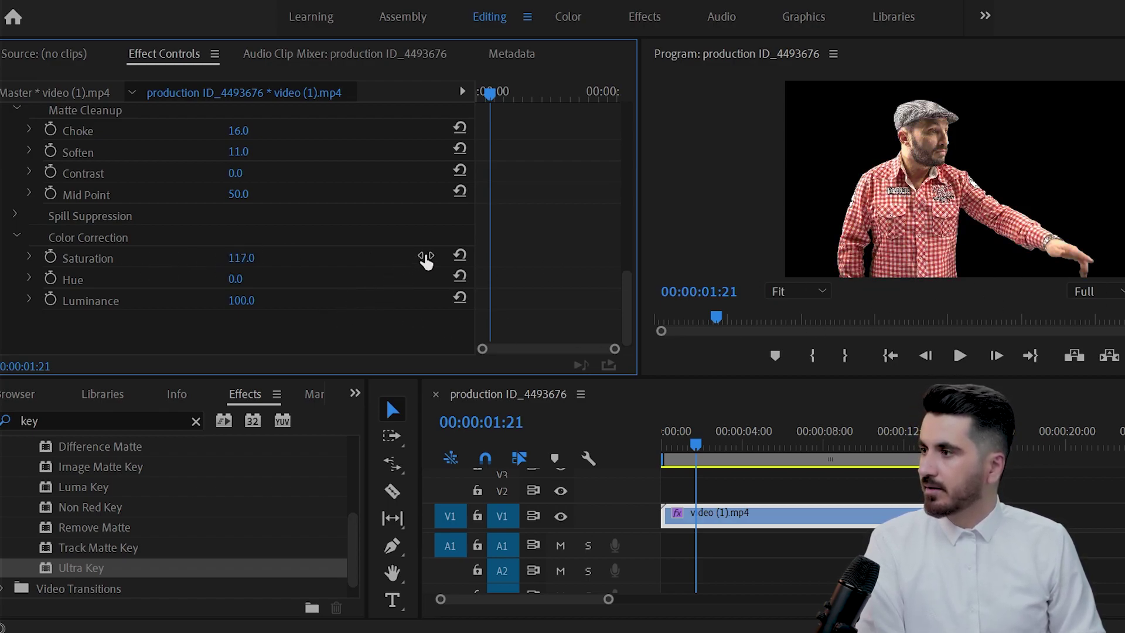
pyautogui.moveTo(426, 260); pyautogui.dragTo(421, 261)
pyautogui.moveTo(237, 279); pyautogui.dragTo(229, 286)
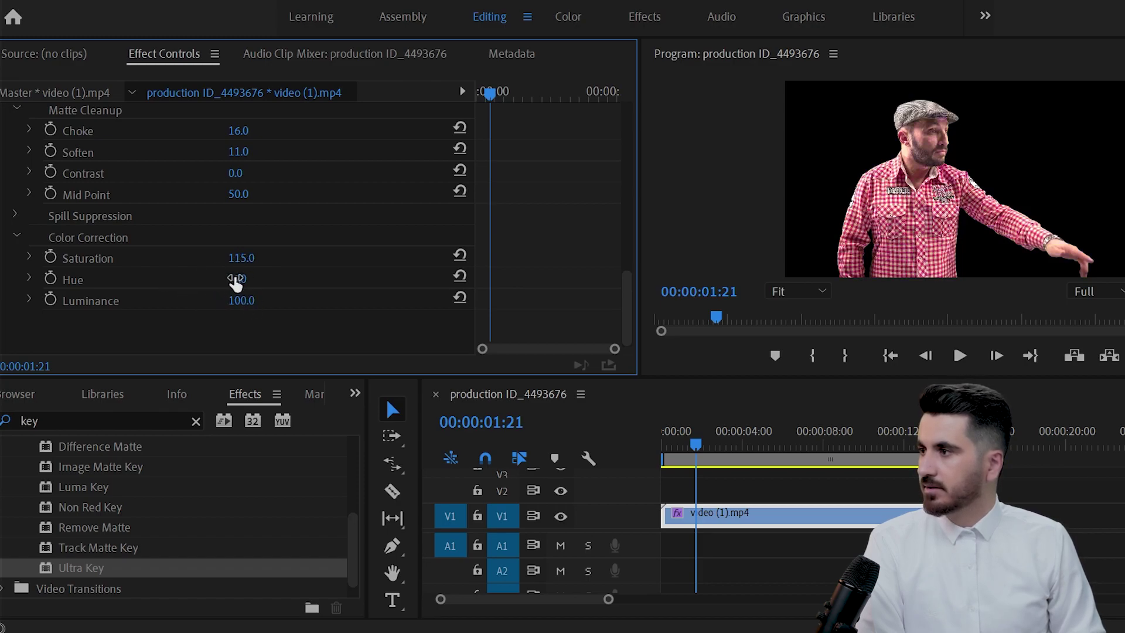
pyautogui.moveTo(250, 313)
pyautogui.mouseDown()
pyautogui.moveTo(234, 316)
pyautogui.moveTo(241, 309)
pyautogui.mouseUp()
# - Return the playhead to the start of the sequence and show the finall_p_pro project's media items
pyautogui.moveTo(731, 448); pyautogui.dragTo(607, 448)
pyautogui.hotkey('shift', '8')
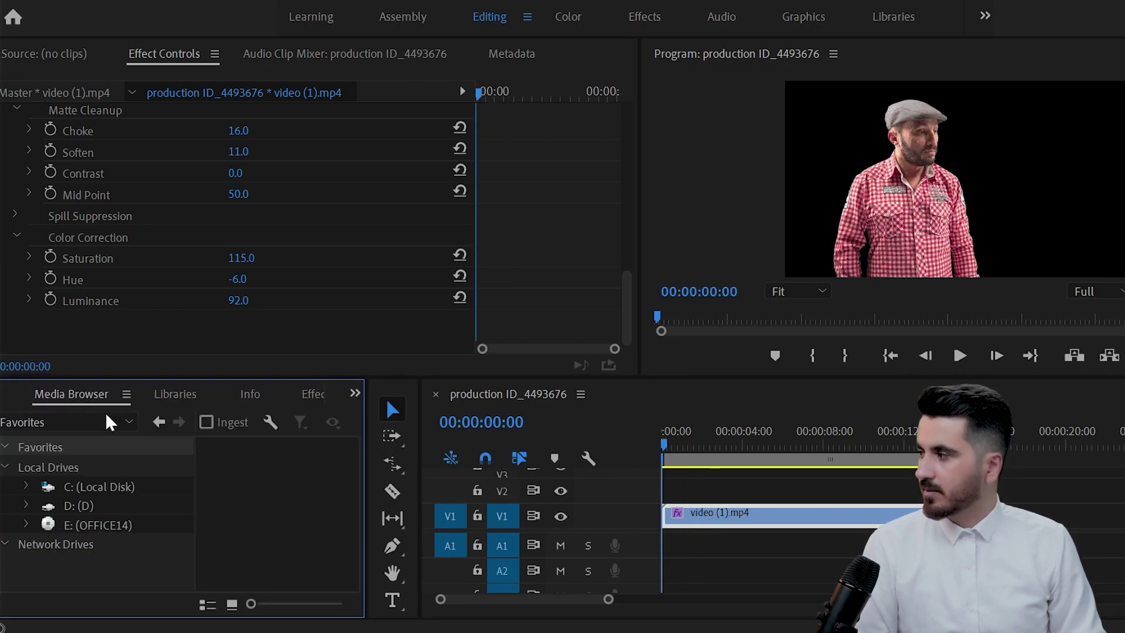
pyautogui.click(12, 395)
pyautogui.doubleClick(296, 573)
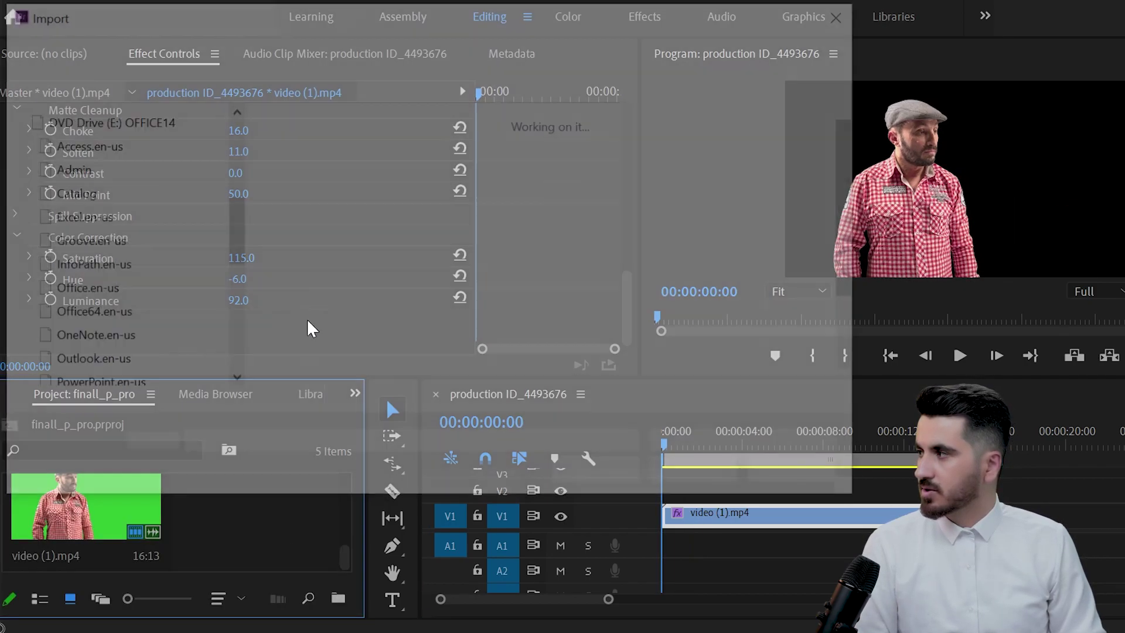
pyautogui.click(75, 307)
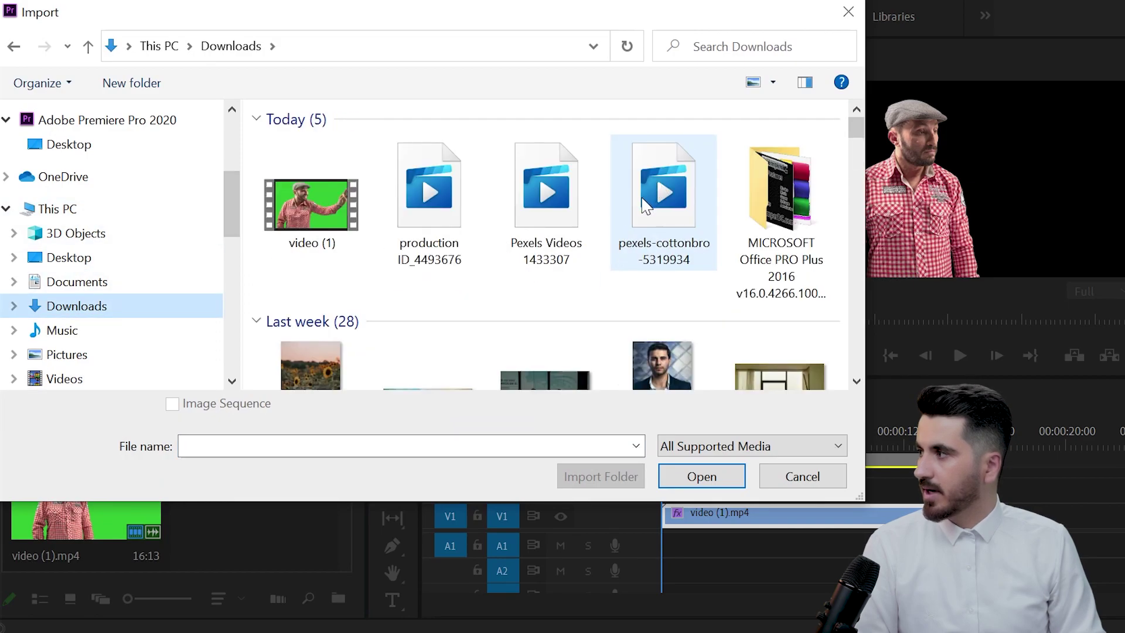
pyautogui.moveTo(857, 135); pyautogui.dragTo(859, 146)
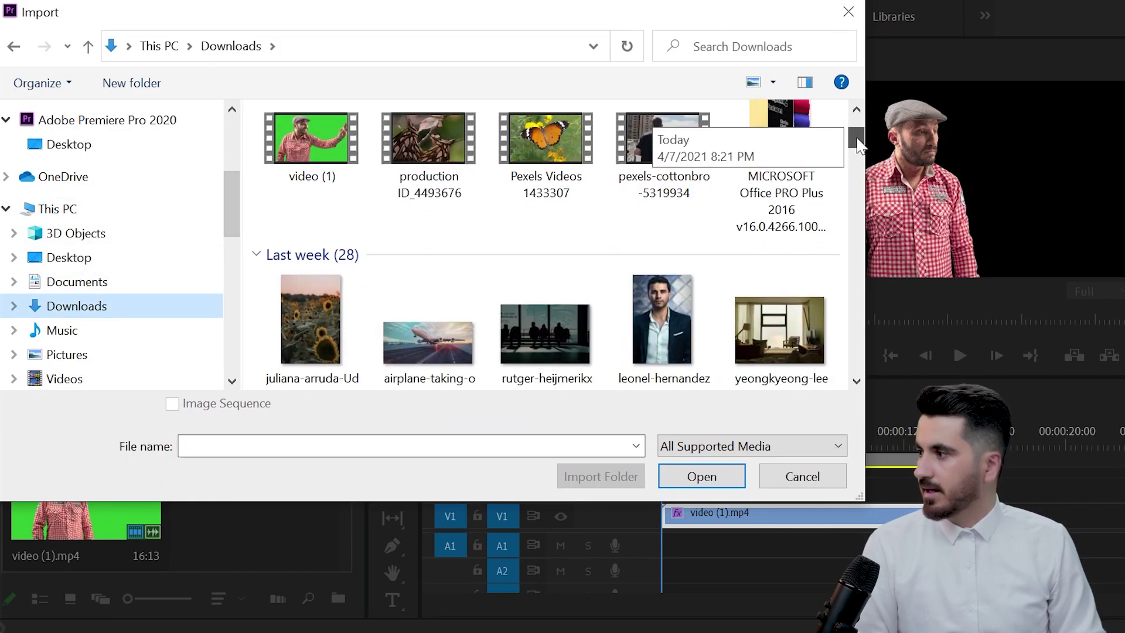
pyautogui.doubleClick(575, 321)
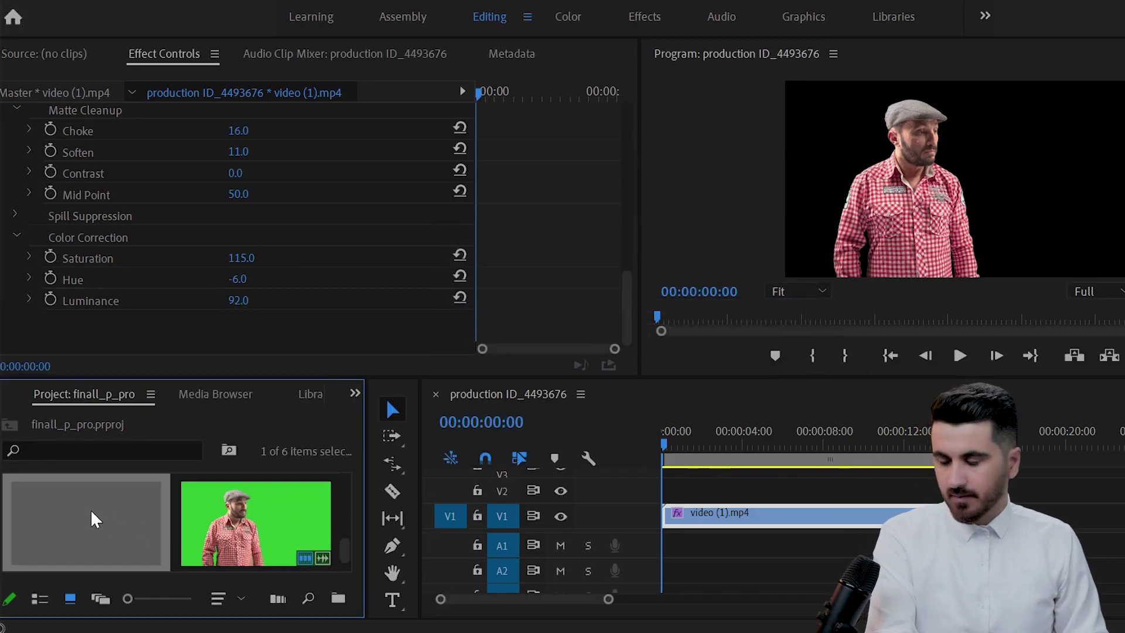
pyautogui.press('Delete')
# - Import the airplane-taking-off picture from Downloads and place it at the start of V1, beneath video (1).mp4 on V2
pyautogui.doubleClick(211, 491)
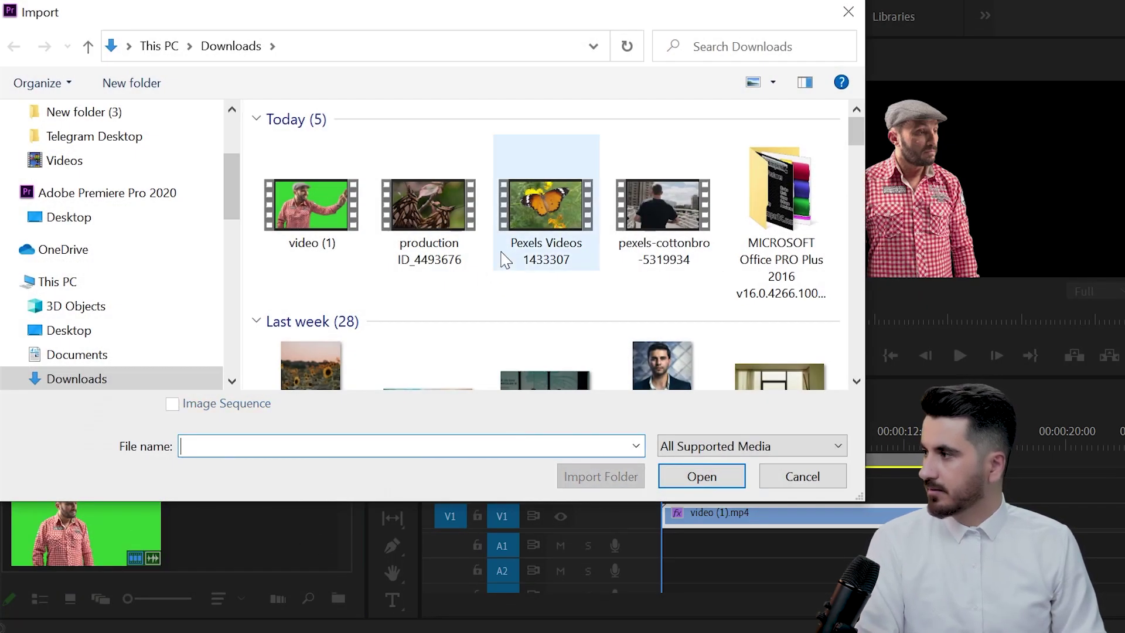
pyautogui.scroll(-5, 502, 259)
pyautogui.doubleClick(430, 167)
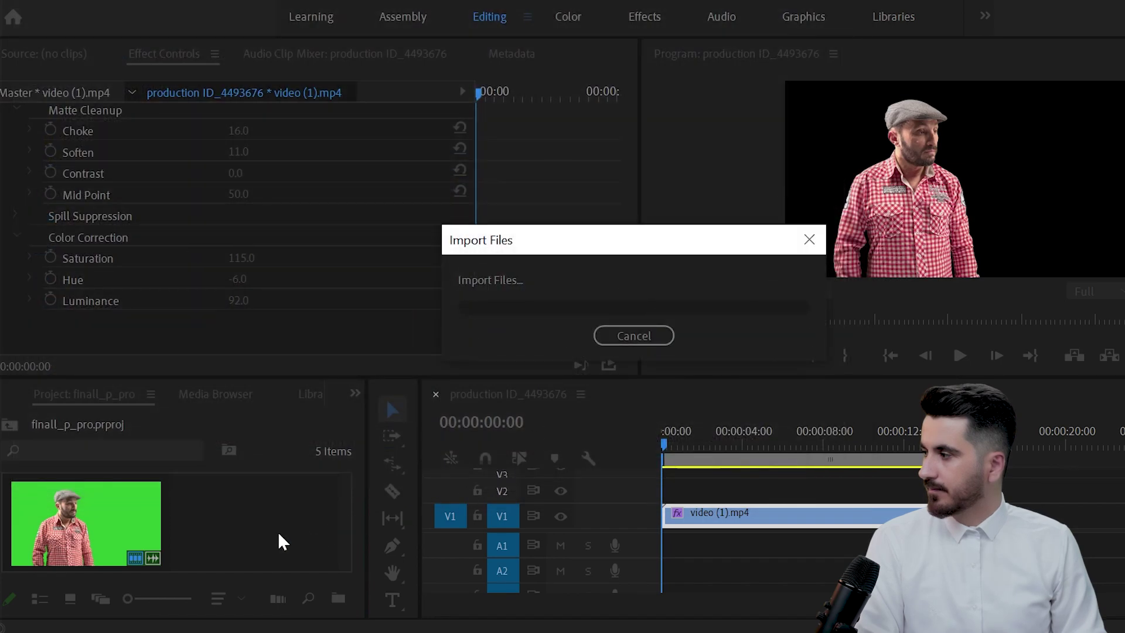
pyautogui.moveTo(351, 565); pyautogui.dragTo(703, 532)
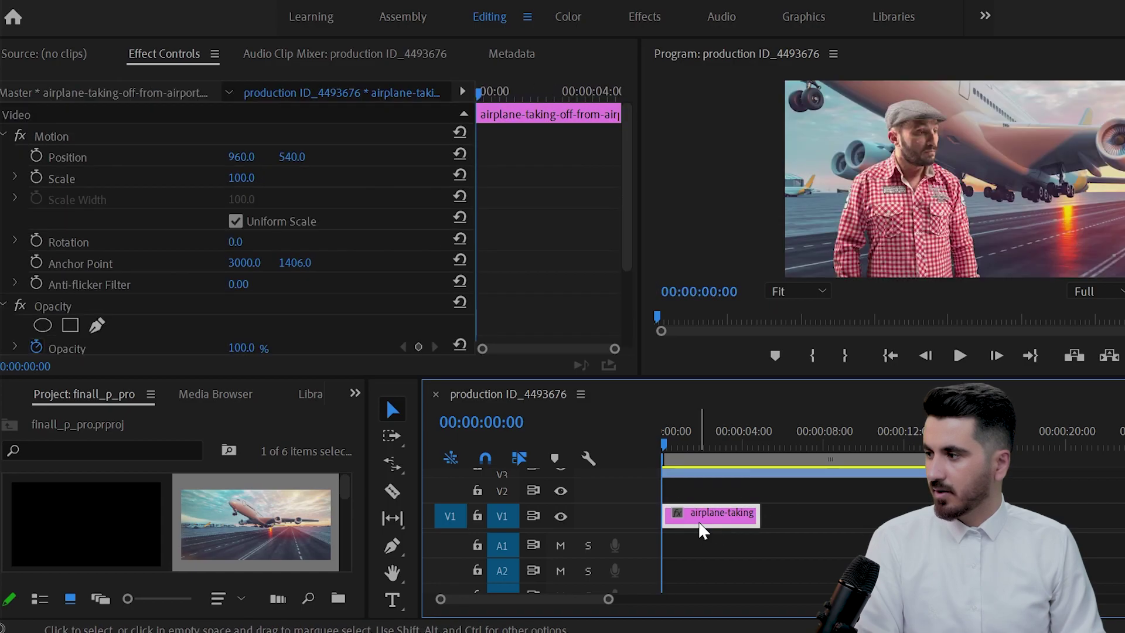
pyautogui.moveTo(724, 477); pyautogui.dragTo(721, 501)
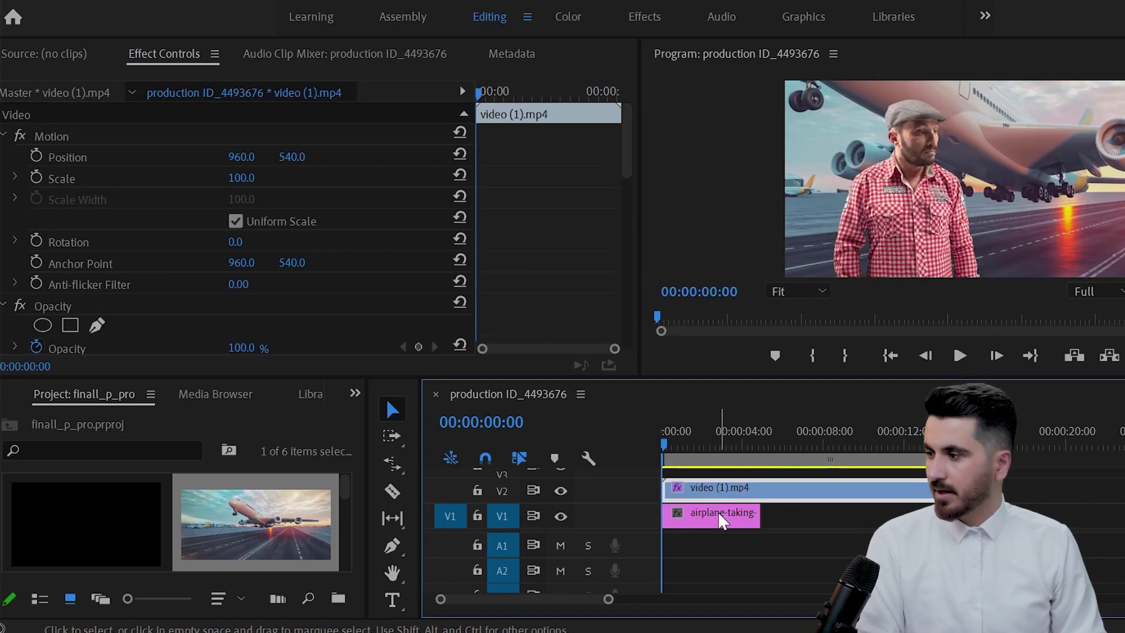
# - Scale the airplane background picture on V1 to 44 and play the keyed composite over it
pyautogui.click(723, 521)
pyautogui.moveTo(245, 186); pyautogui.dragTo(180, 196)
pyautogui.press('space')
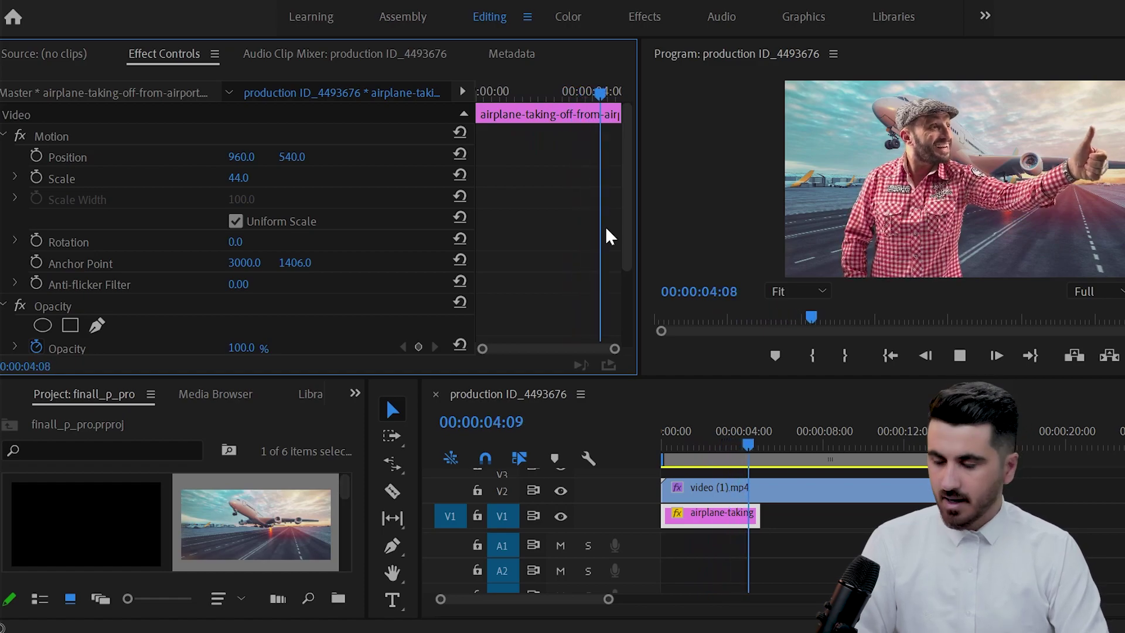
pyautogui.press('space')
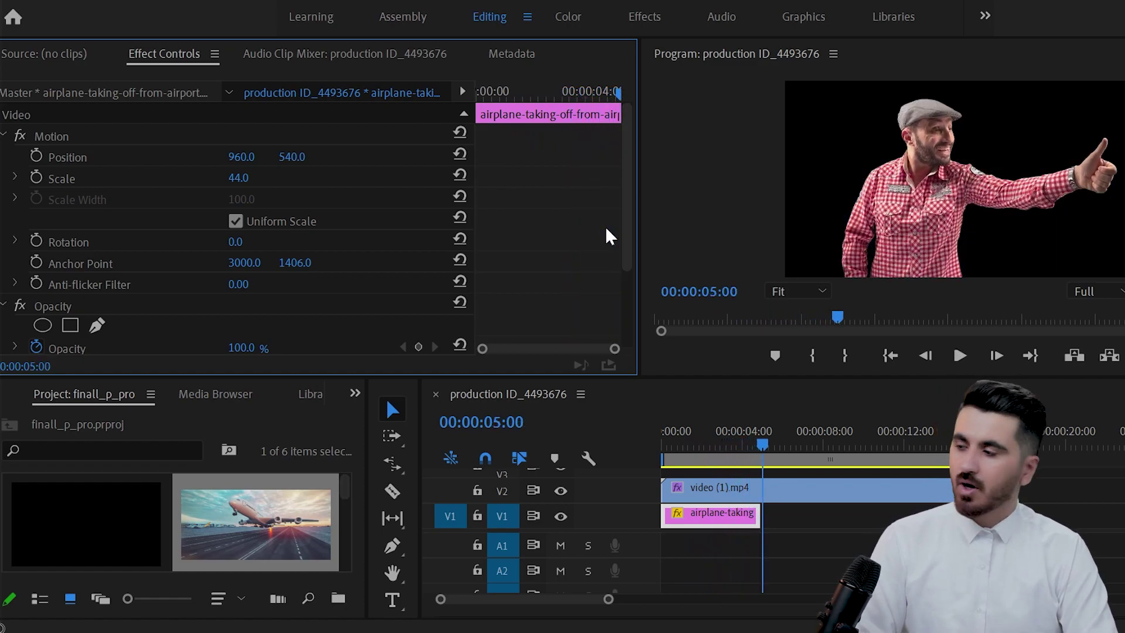